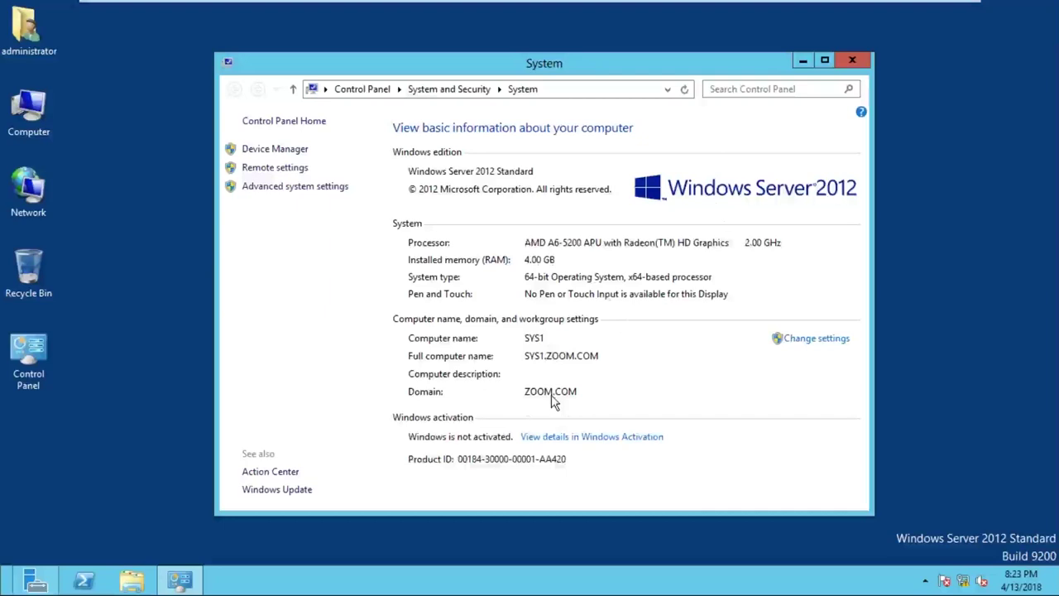
Close the System window and start the Add Roles and Features Wizard from Server Manager.
left_click(861, 60)
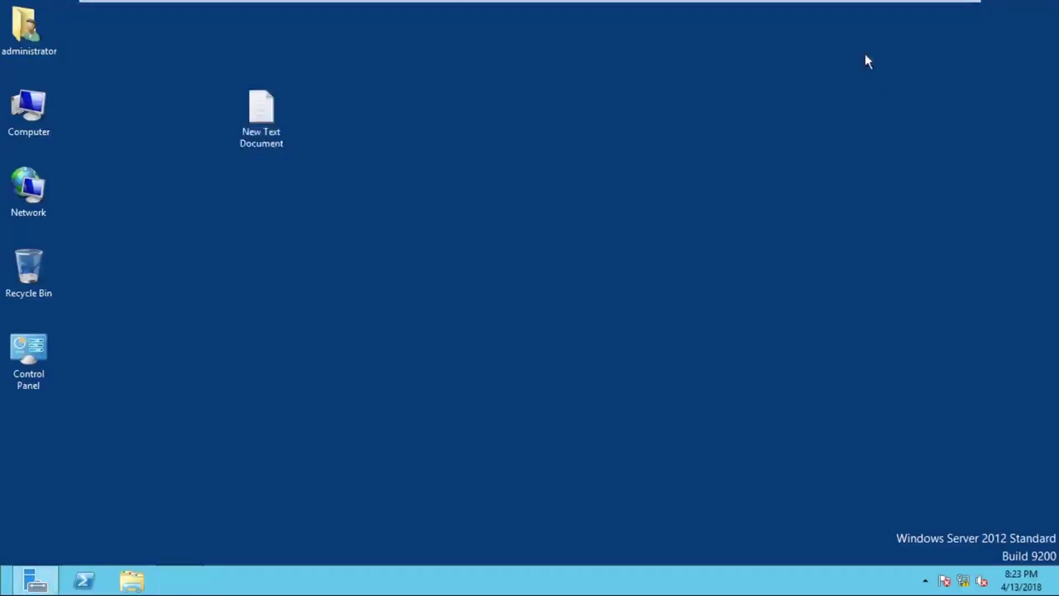
left_click(33, 588)
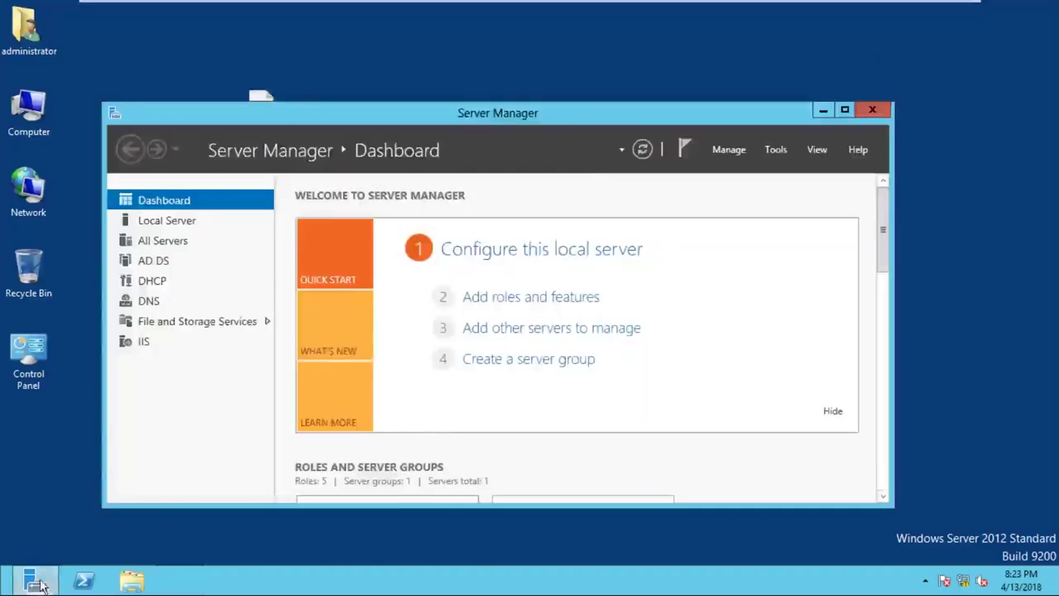
left_click_drag(541, 111, 573, 75)
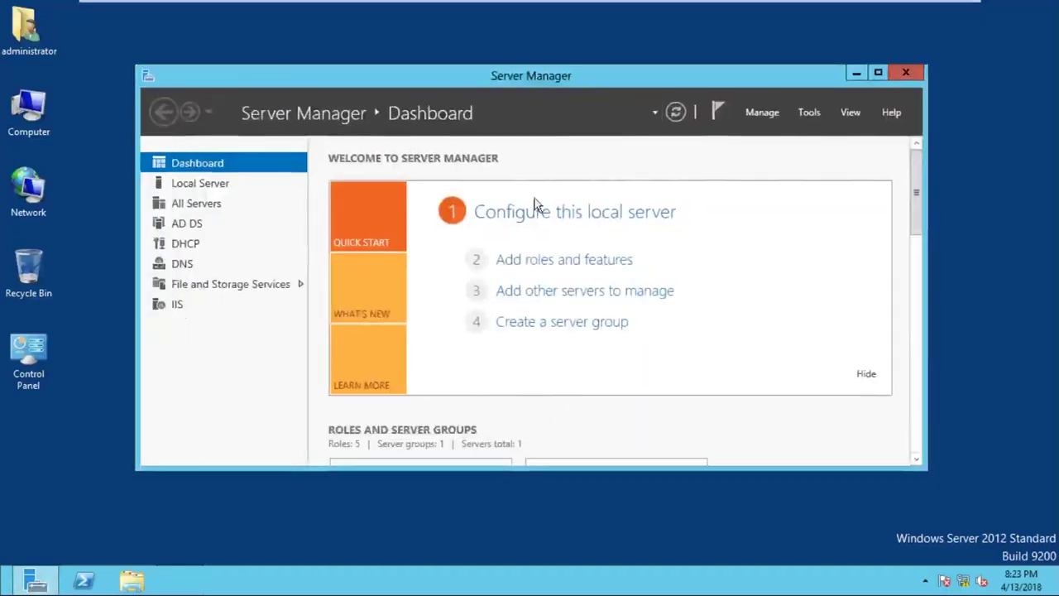
left_click(610, 266)
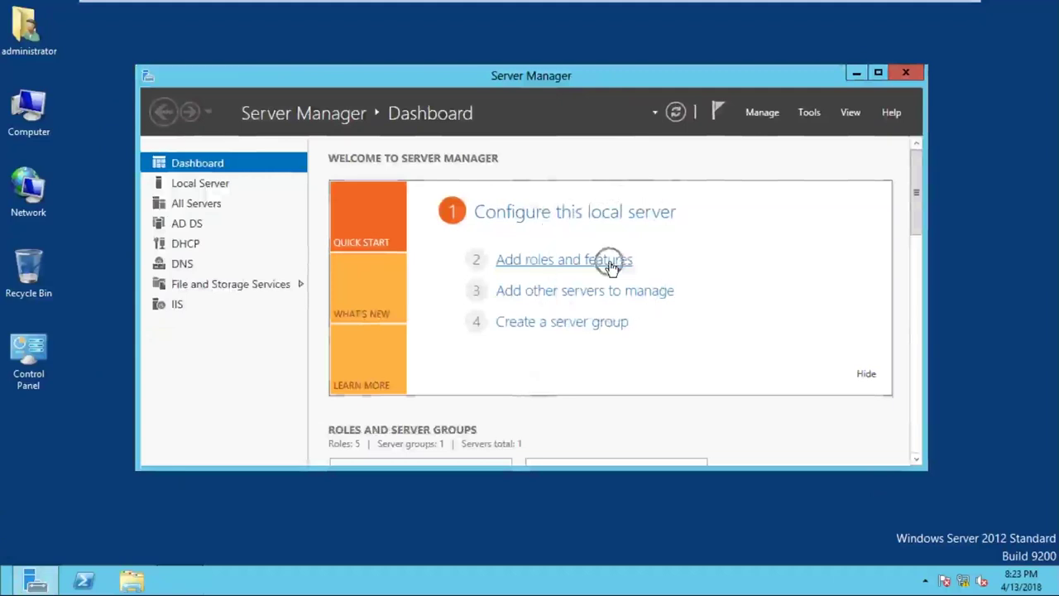
left_click(545, 266)
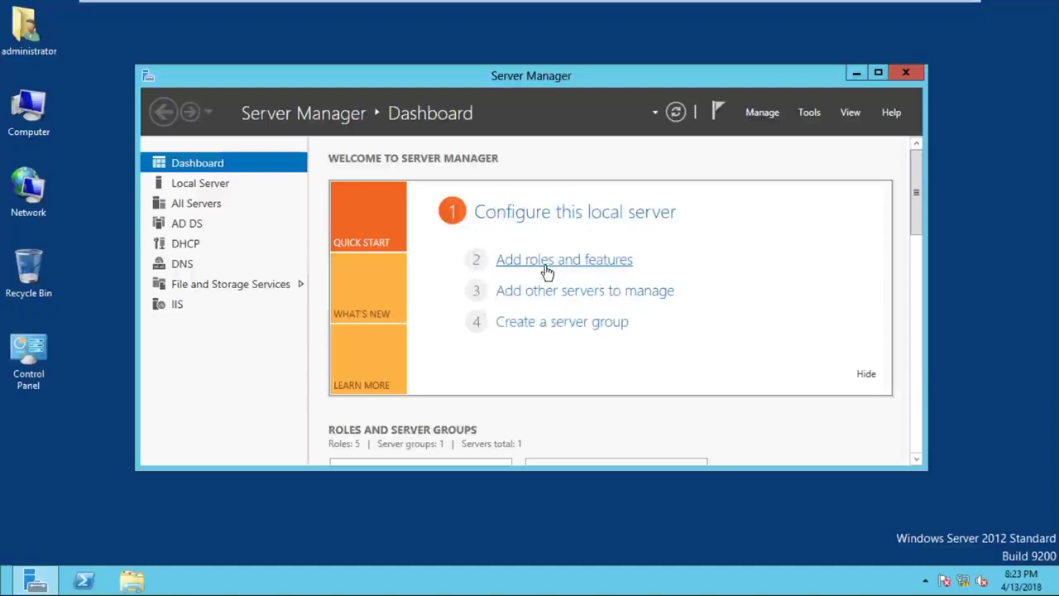
left_click(545, 267)
left_click(545, 266)
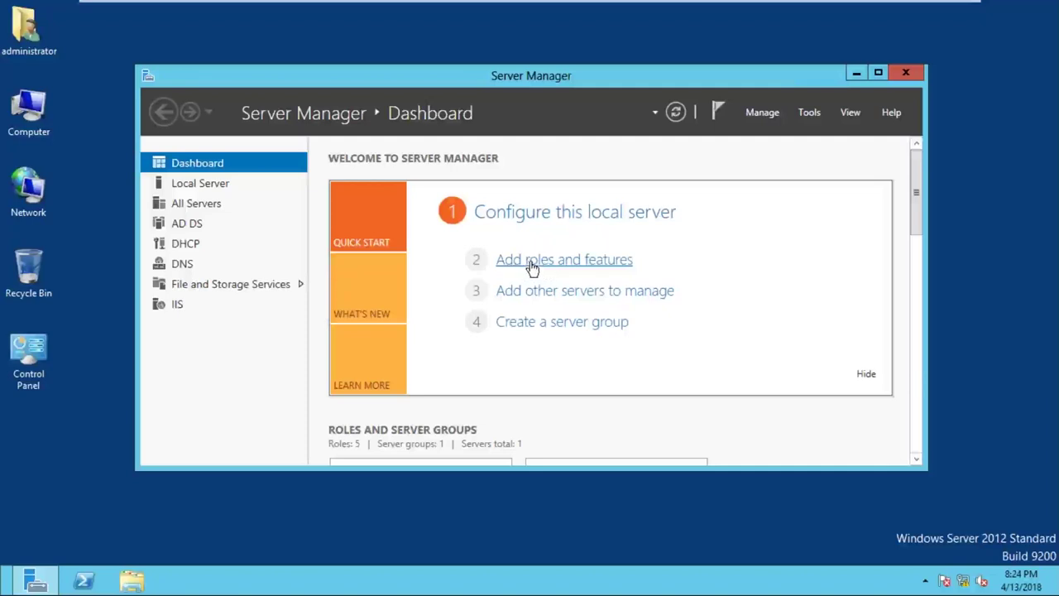
left_click(551, 254)
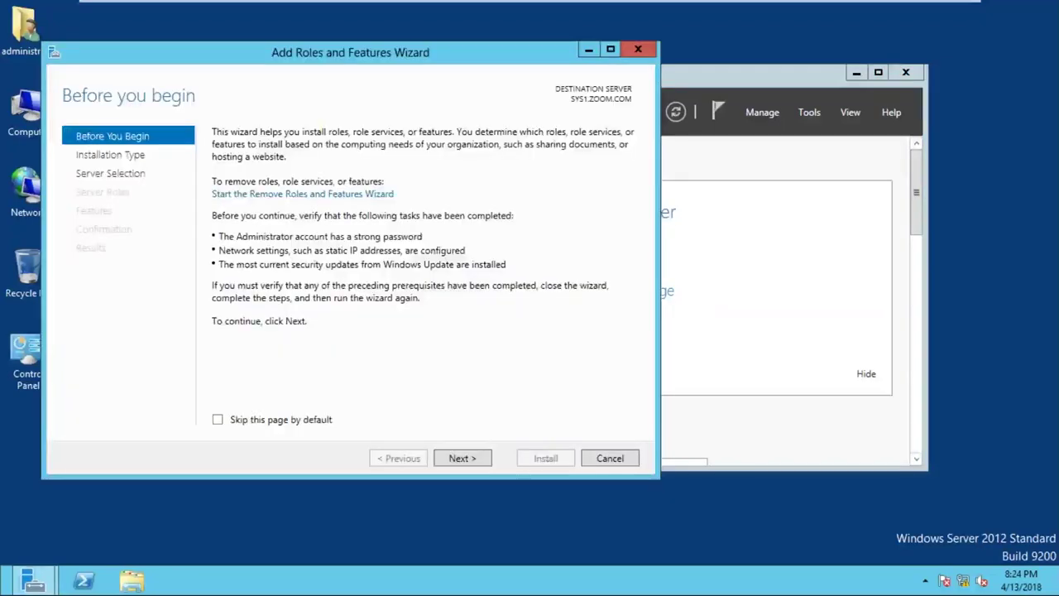
Proceed to feature selection, keeping role-based installation and server SYS1.ZOOM.COM, without adding any server roles.
left_click(479, 462)
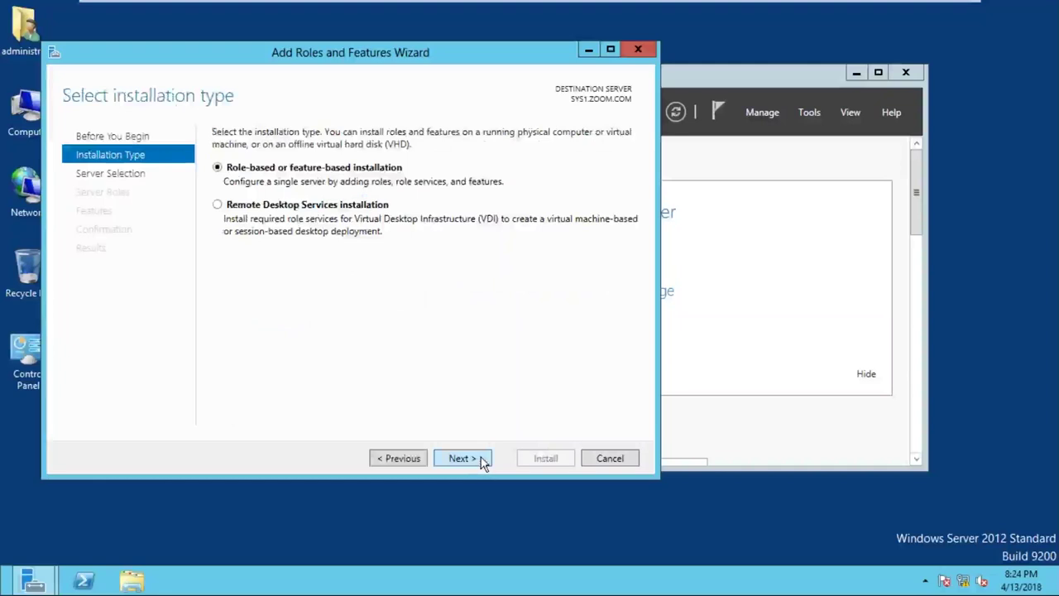
left_click(484, 462)
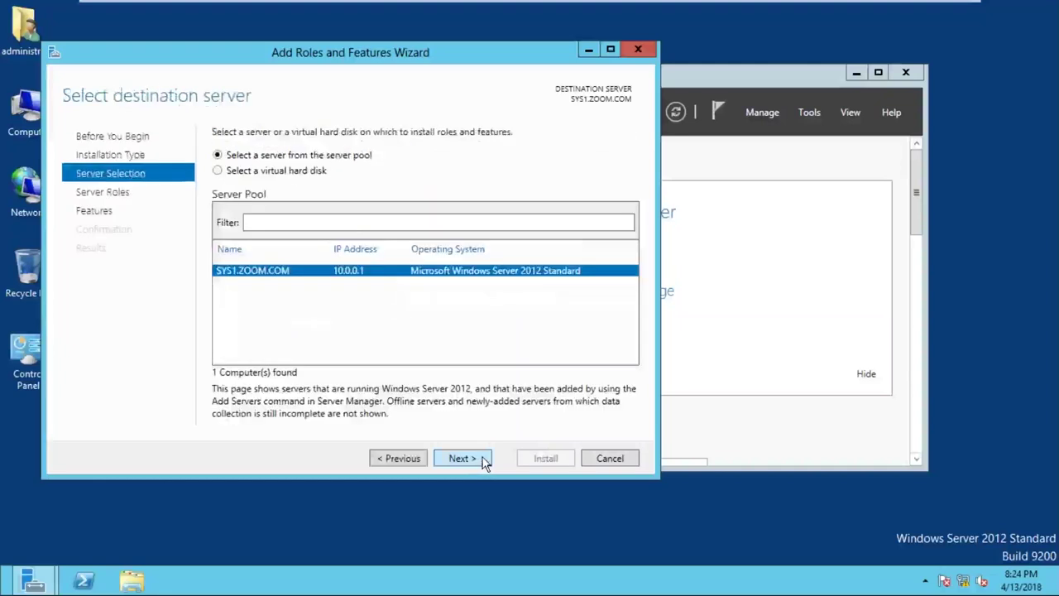
left_click(484, 463)
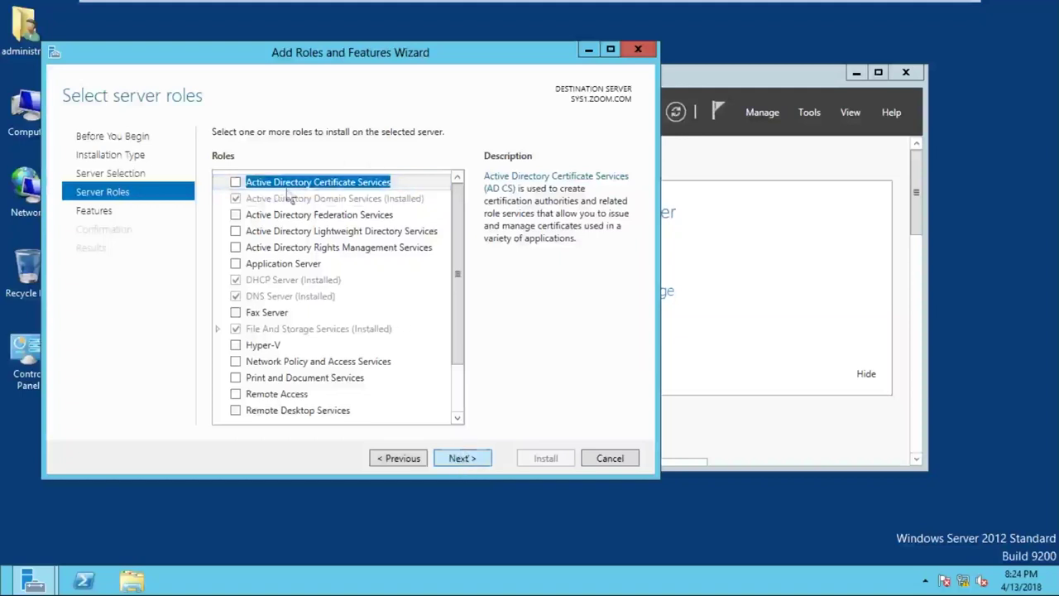
key("Return")
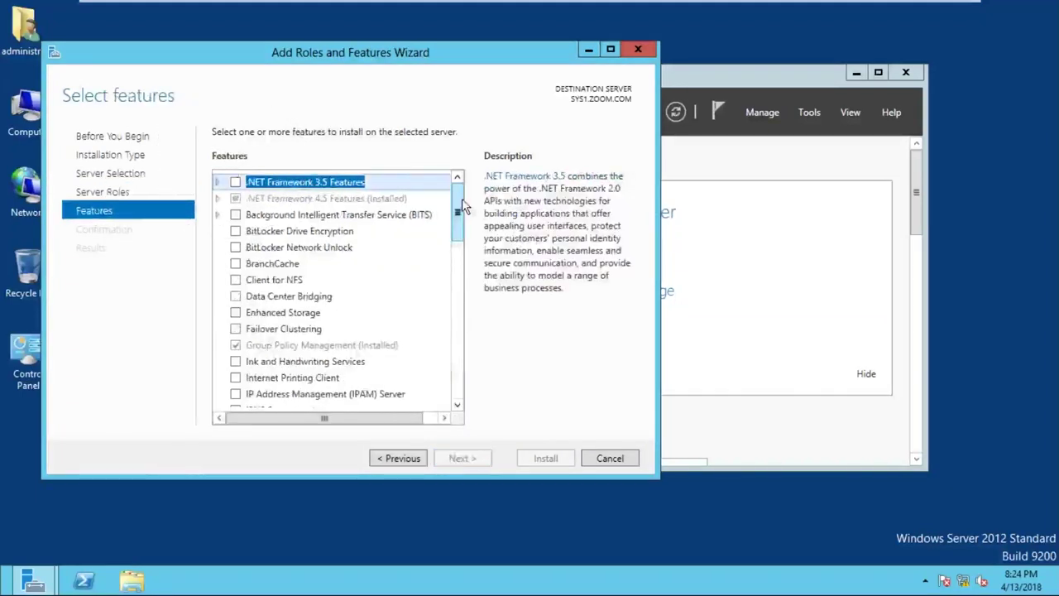
Select the Windows Server Backup feature, install it, and close the wizard after the installation.
left_click_drag(461, 237, 459, 347)
left_click(296, 321)
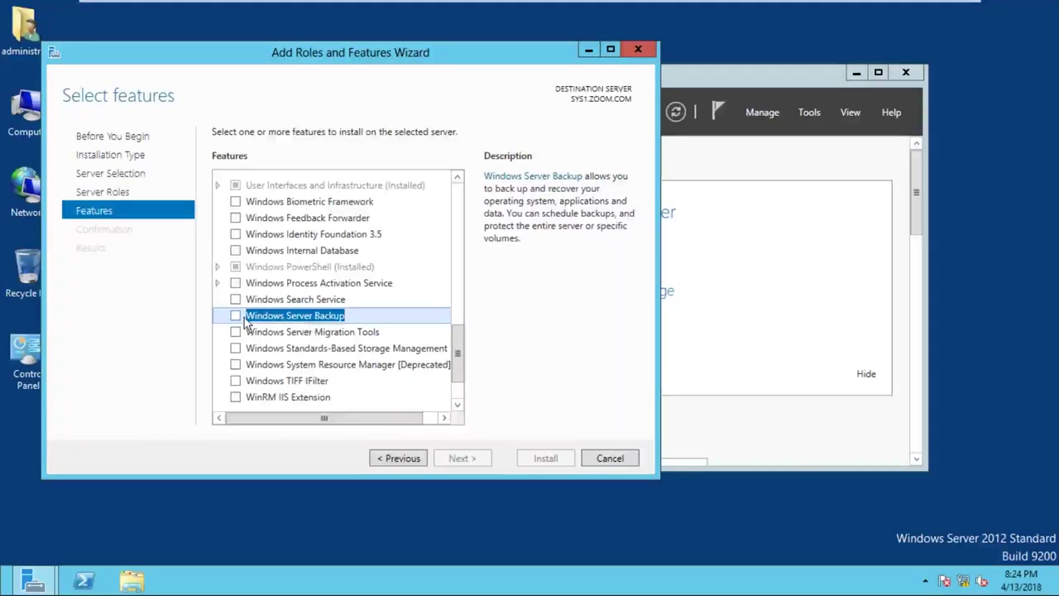
left_click(244, 321)
left_click(244, 322)
left_click(238, 319)
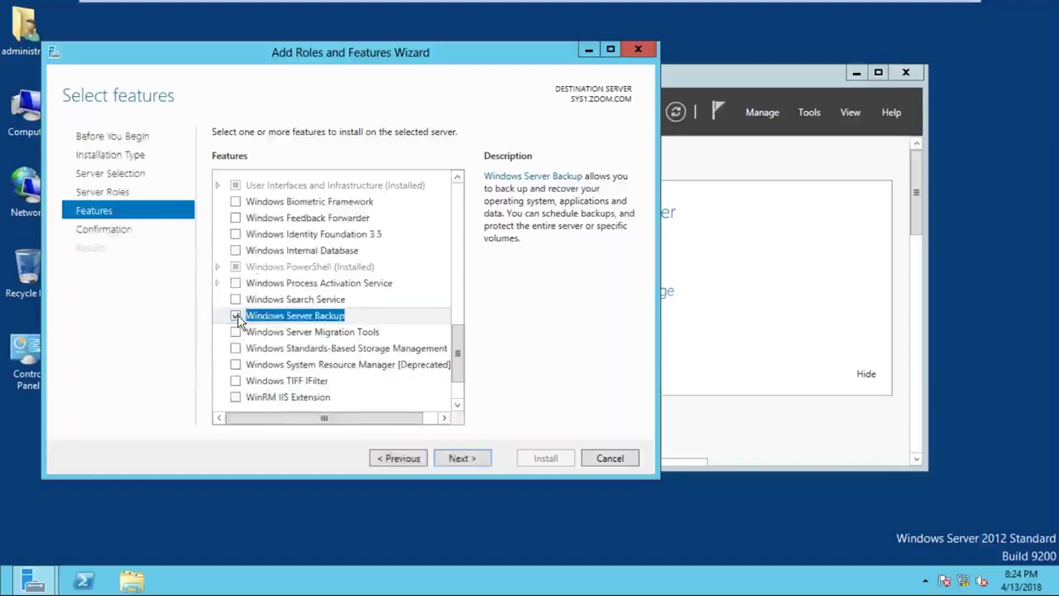
left_click(464, 462)
left_click(552, 459)
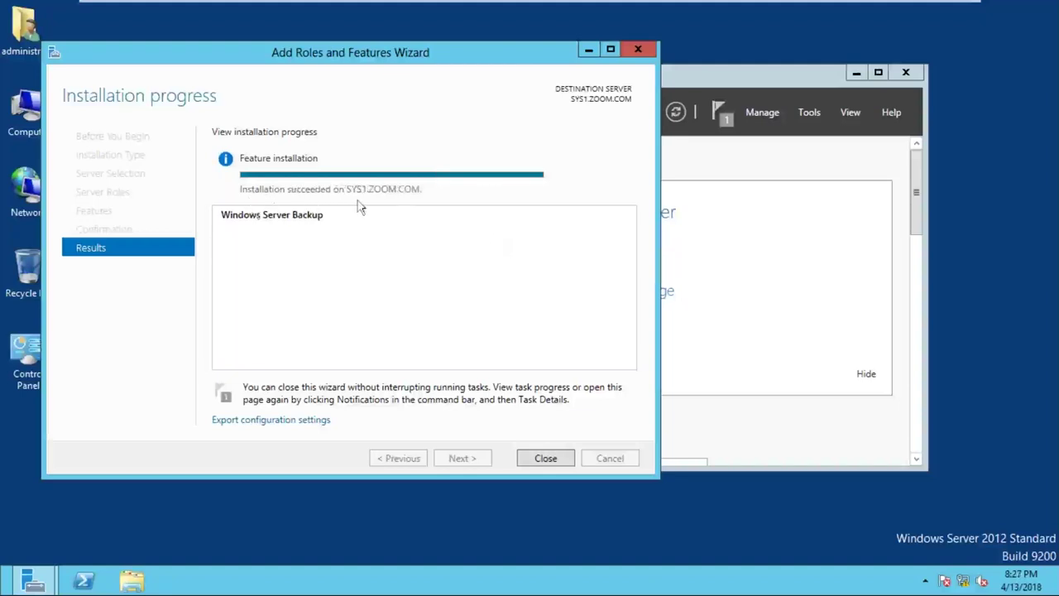
left_click(562, 460)
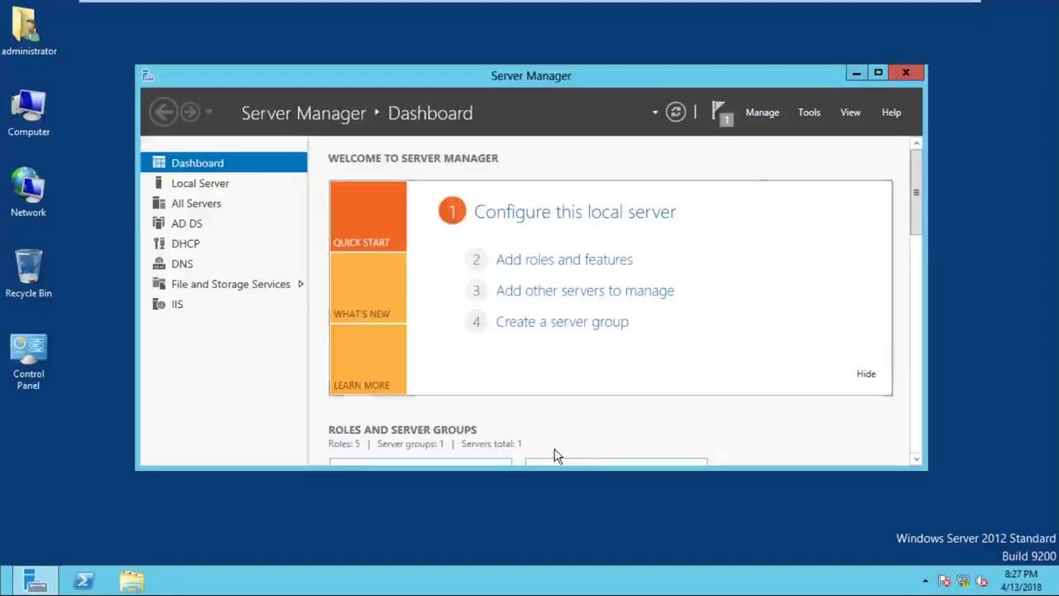
left_click(818, 114)
scroll(904, 553, "down", 8)
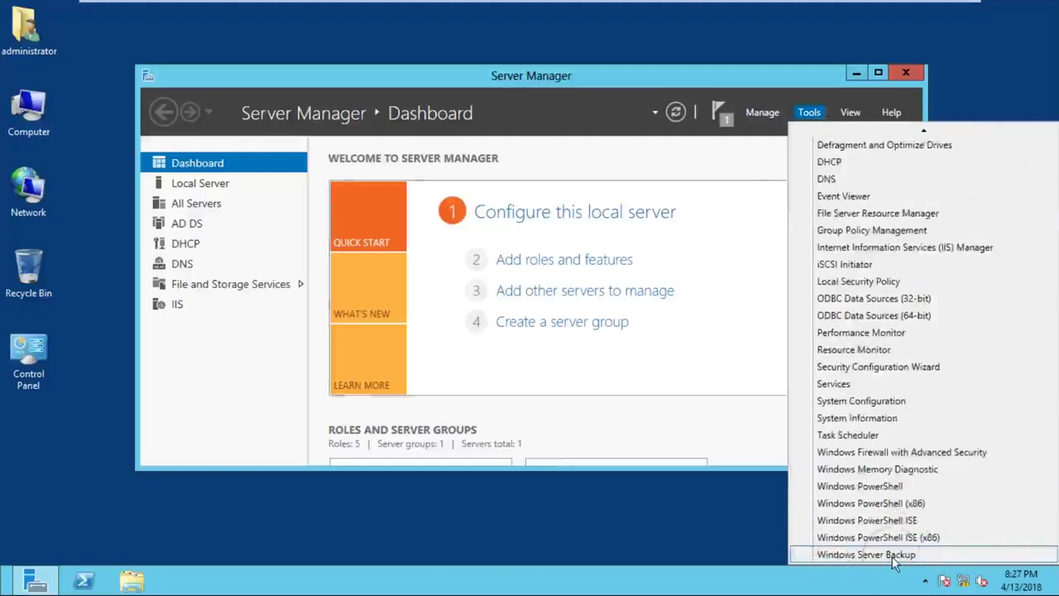
scroll(876, 536, "up", 1)
left_click(854, 72)
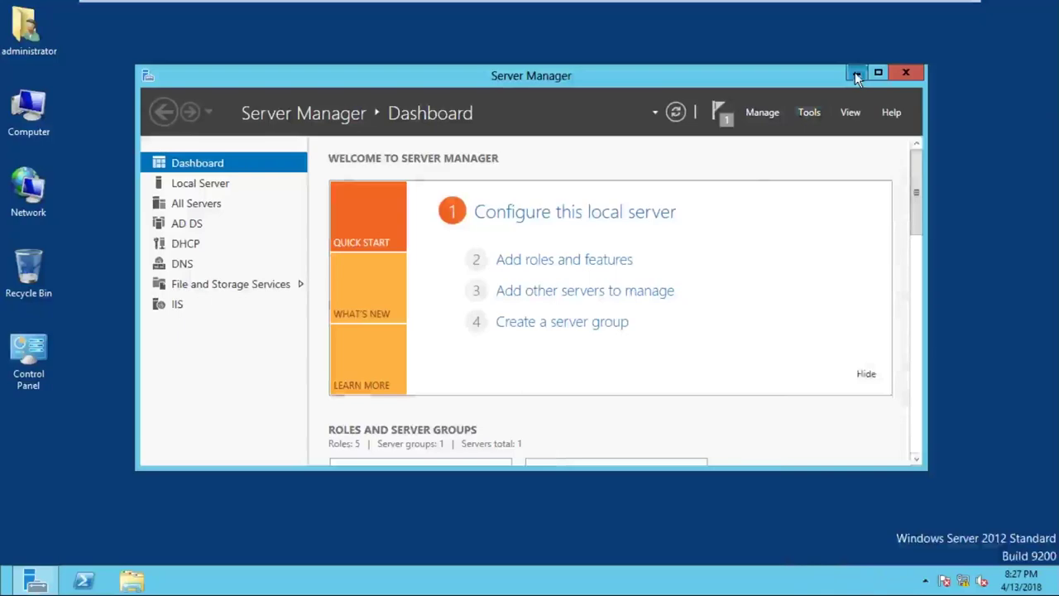
left_click(854, 72)
key("super")
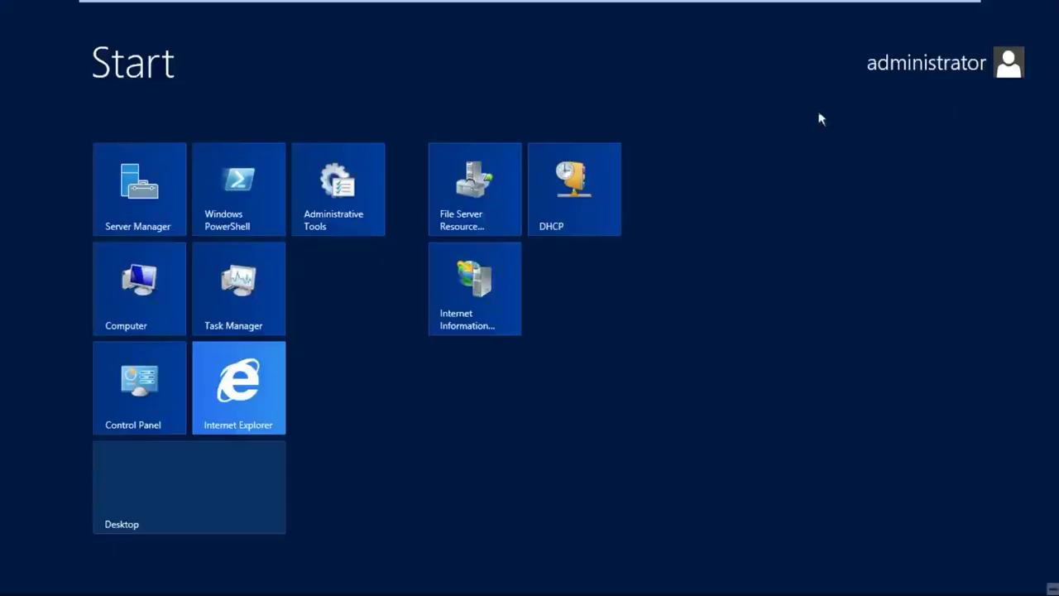
left_click(230, 492)
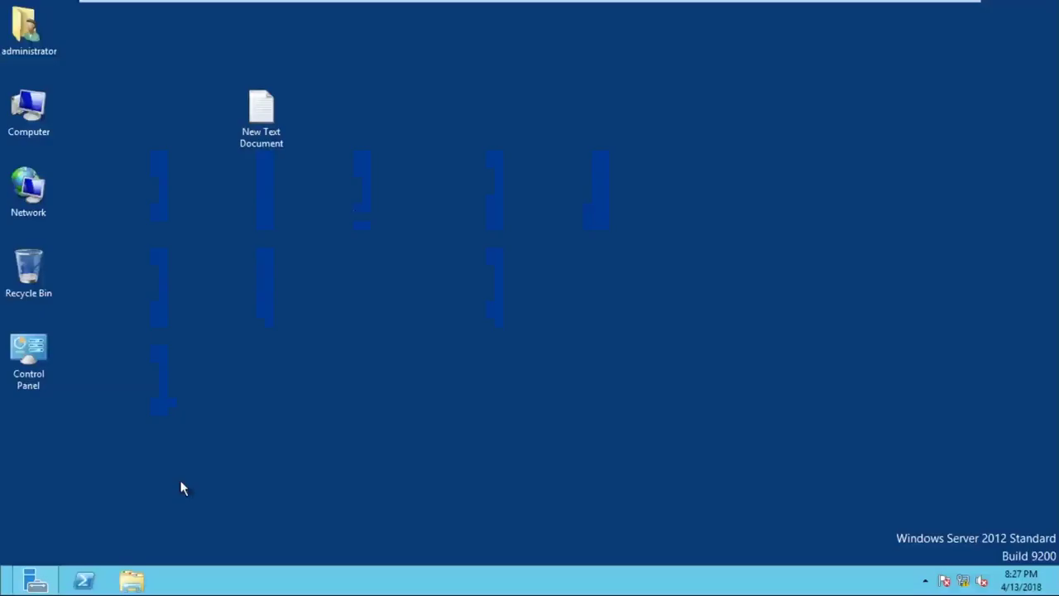
Launch the Windows Server Backup tool from Server Manager and minimize Server Manager.
left_click(48, 586)
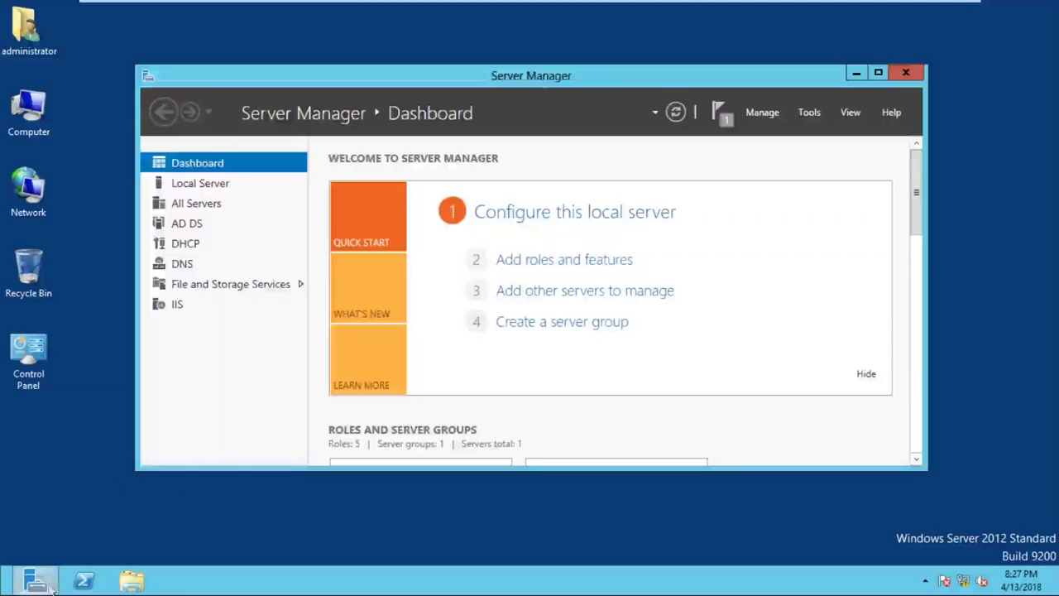
left_click(809, 112)
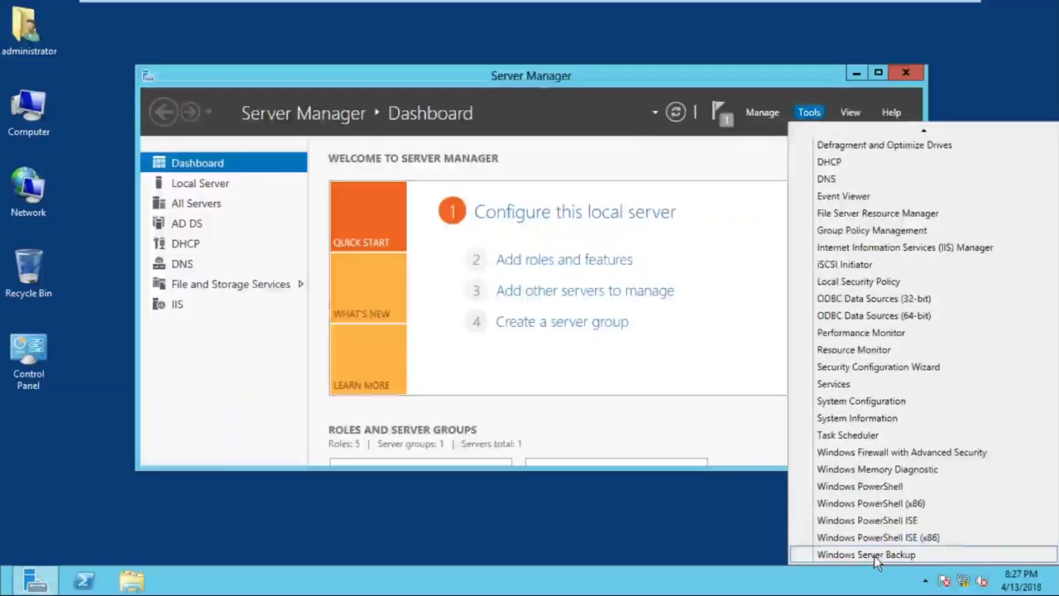
left_click(870, 557)
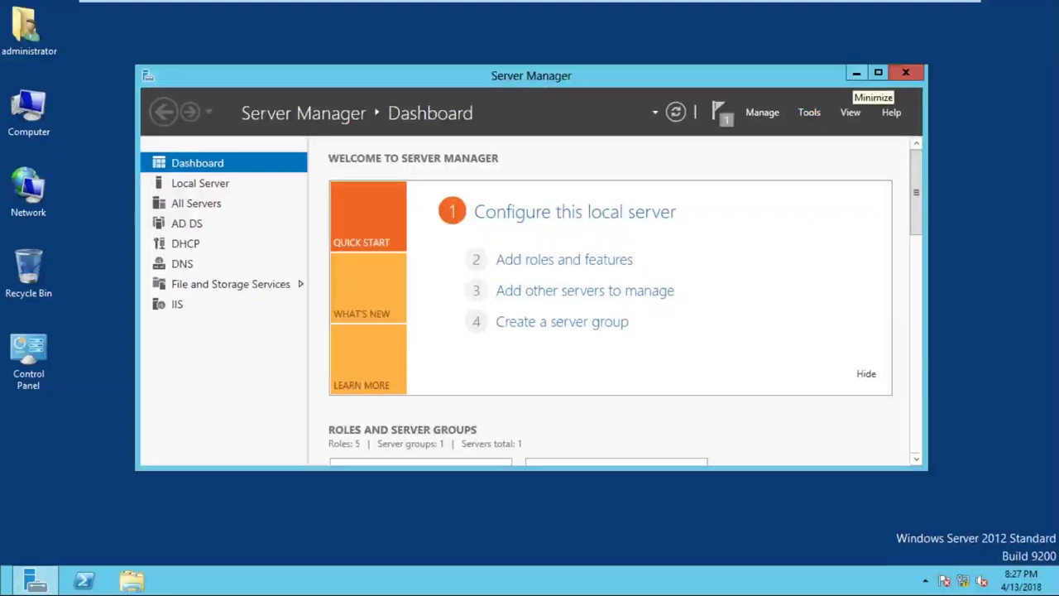
left_click(856, 73)
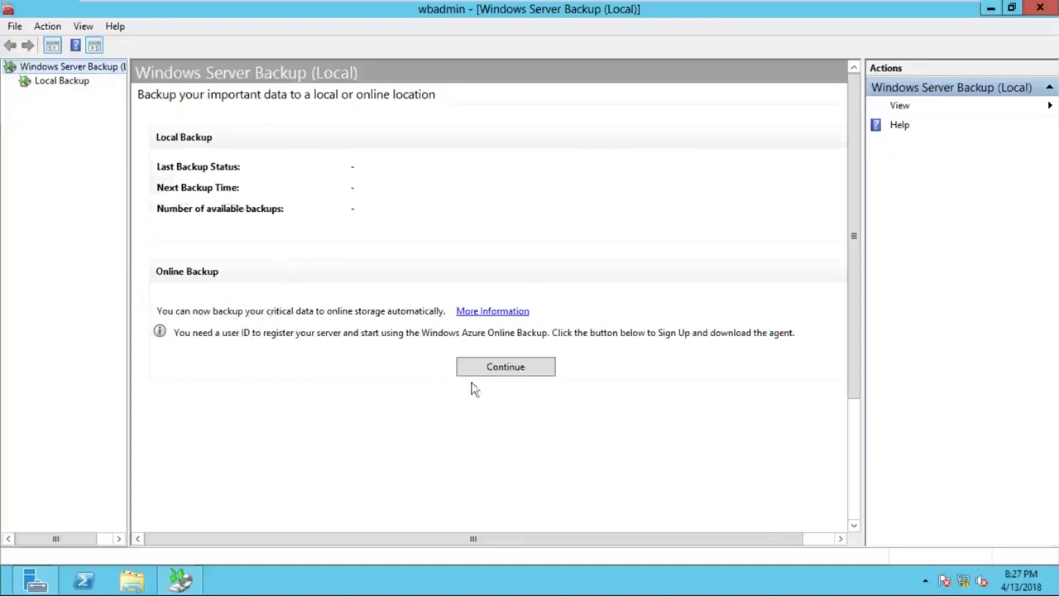
Open Local Backup and examine its Backup Schedule, Backup Once and Recover actions.
left_click(504, 377)
left_click(63, 83)
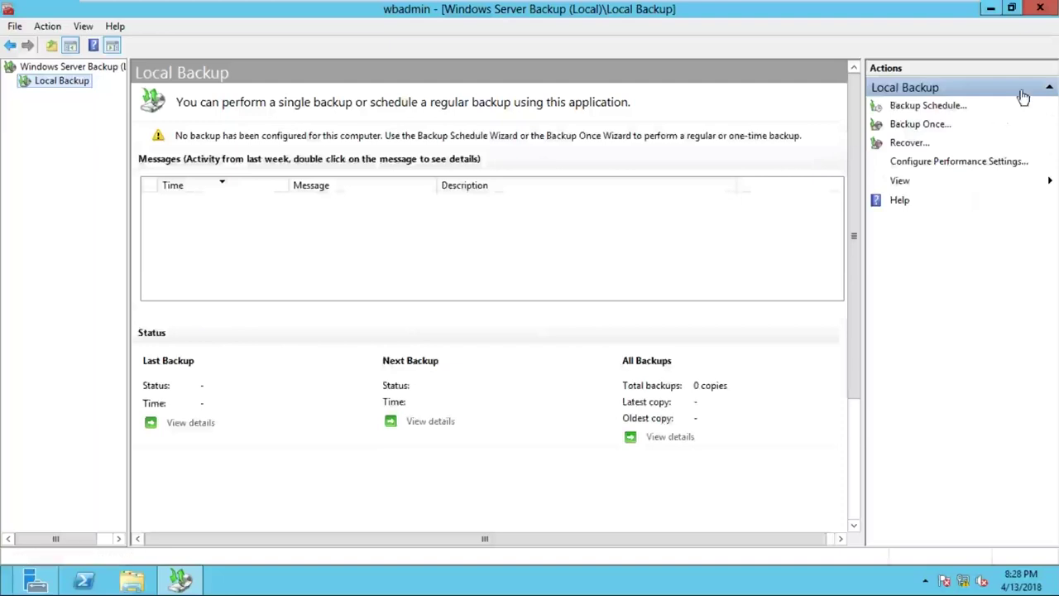
left_click(931, 109)
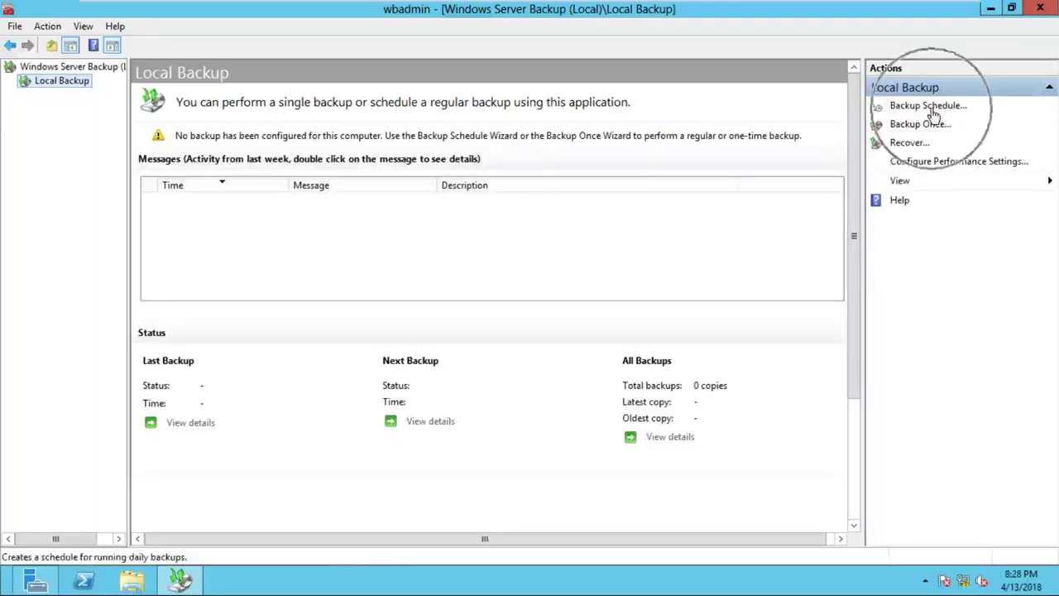
left_click(919, 131)
left_click(920, 130)
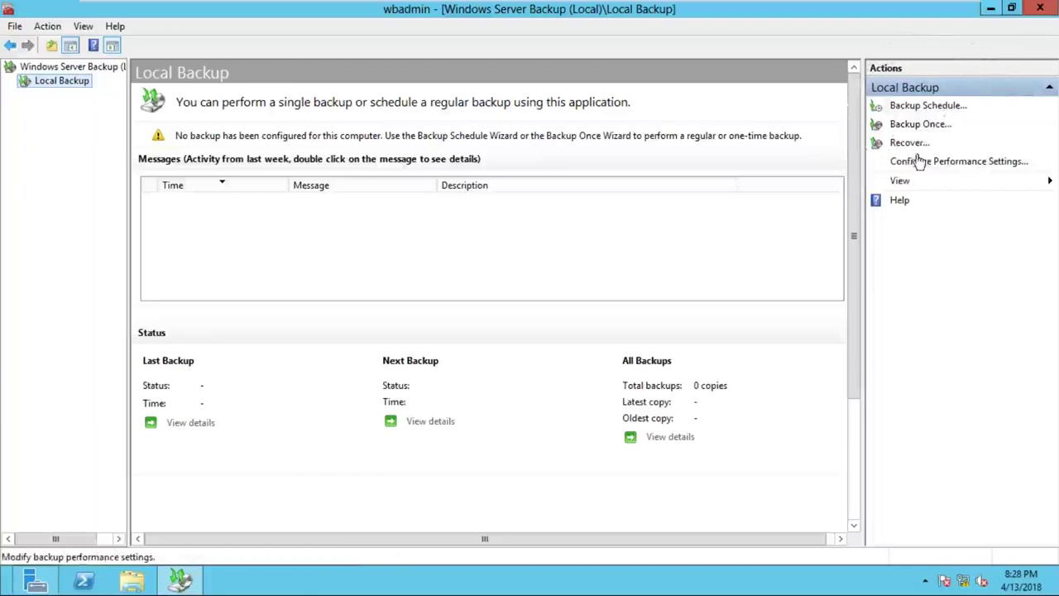
left_click(914, 154)
Minimize the Windows Server Backup console and the SYS1 virtual machine window.
left_click(990, 8)
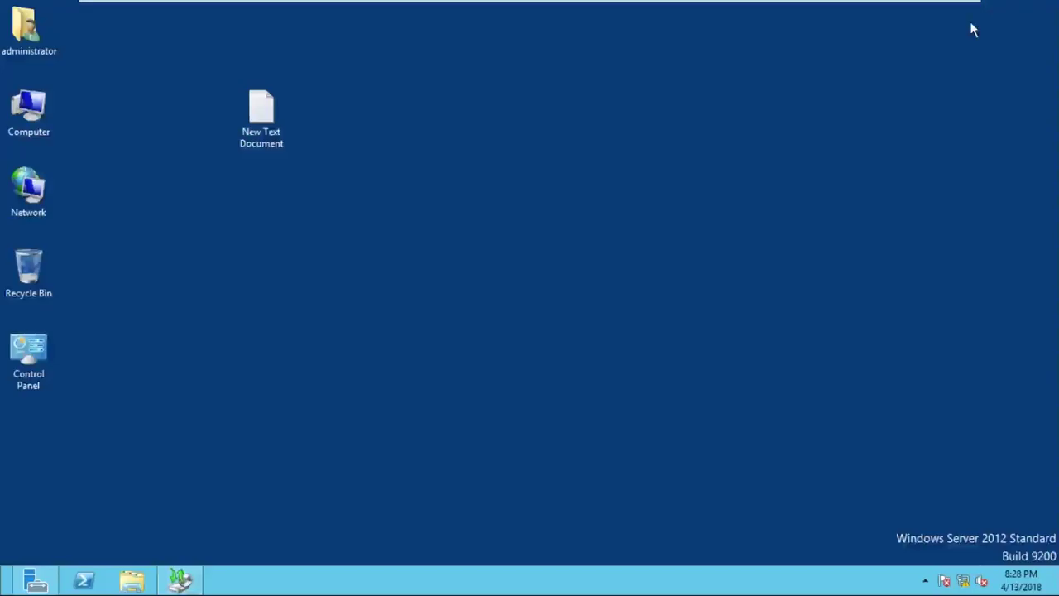
mouse_move(943, 5)
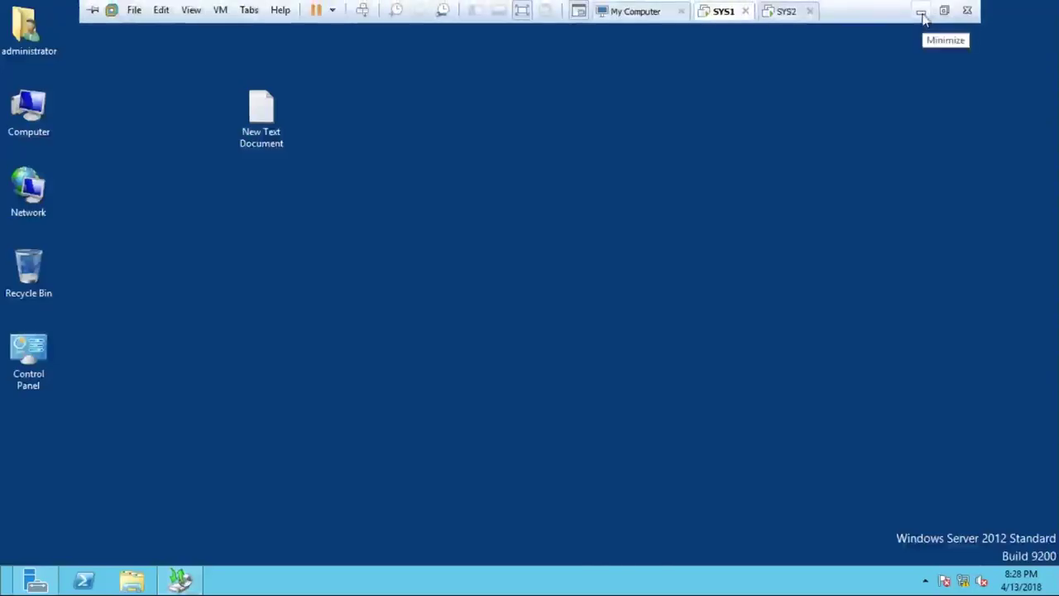
left_click(921, 13)
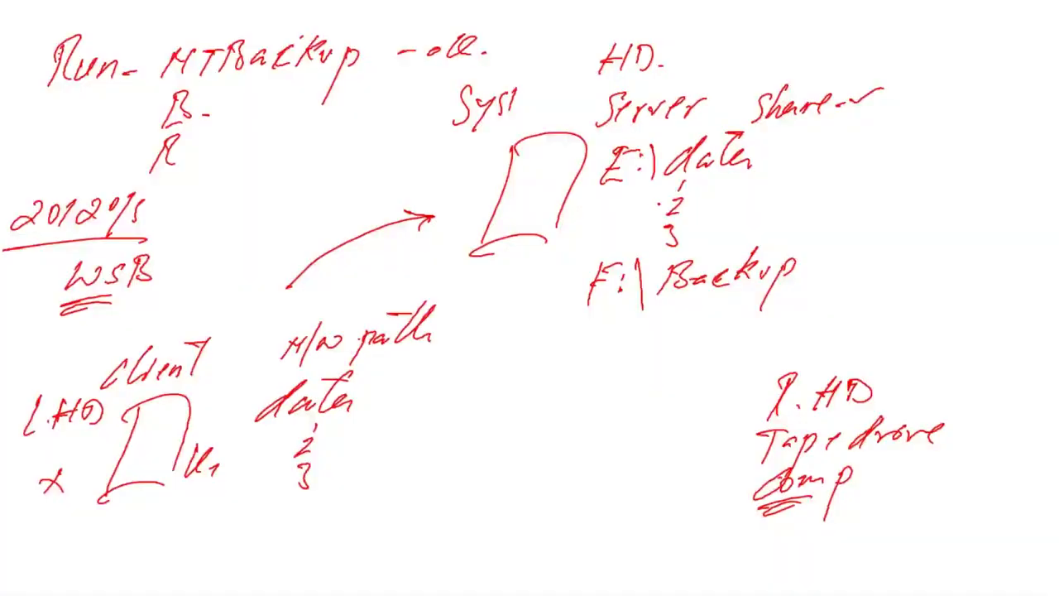
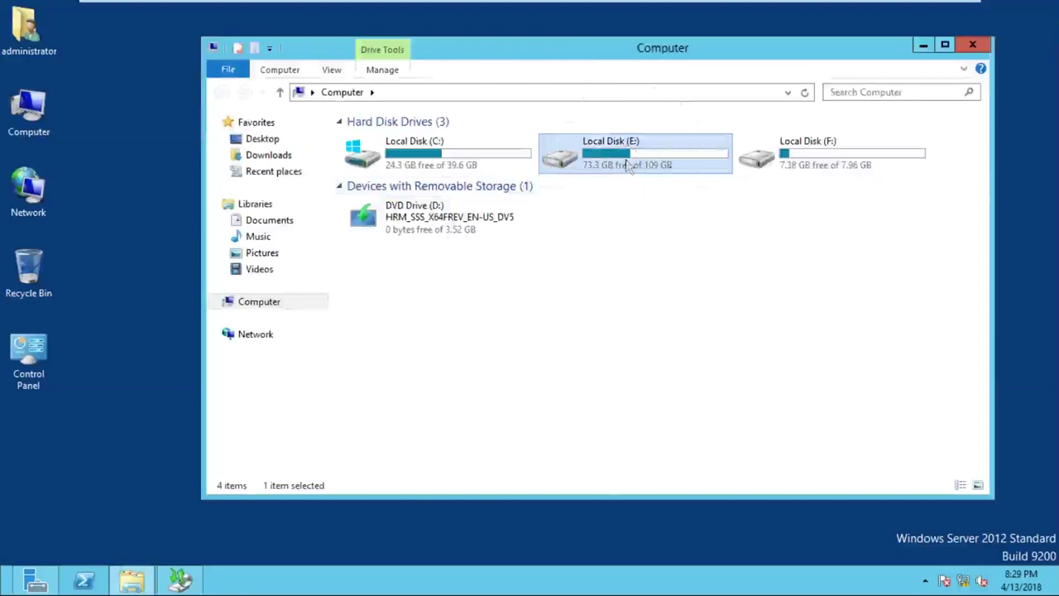
Inspect the contents of Local Disk (F:) and return to the drive overview.
left_click(806, 164)
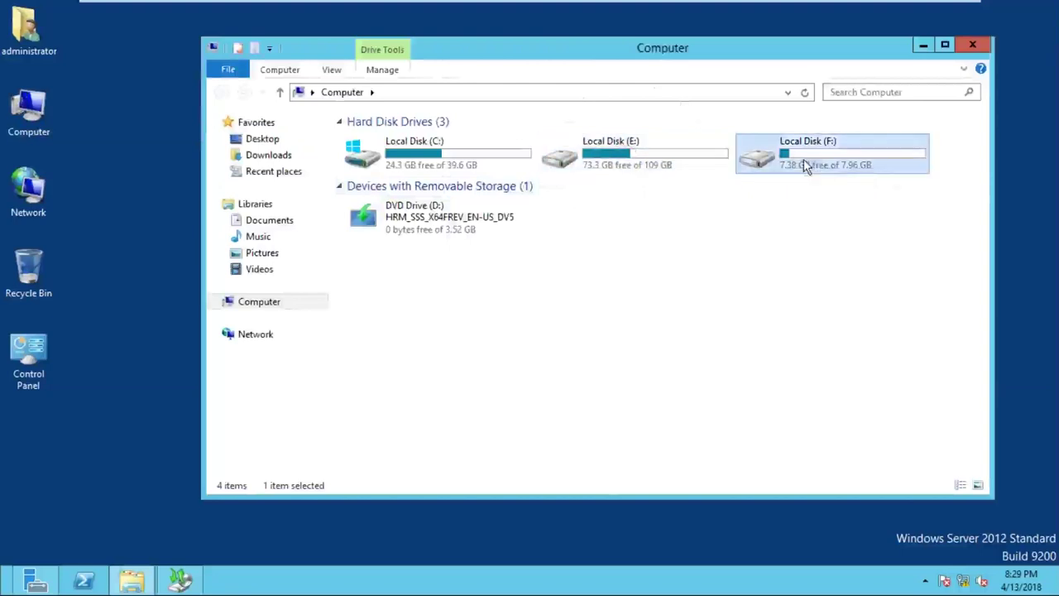
double_click(803, 162)
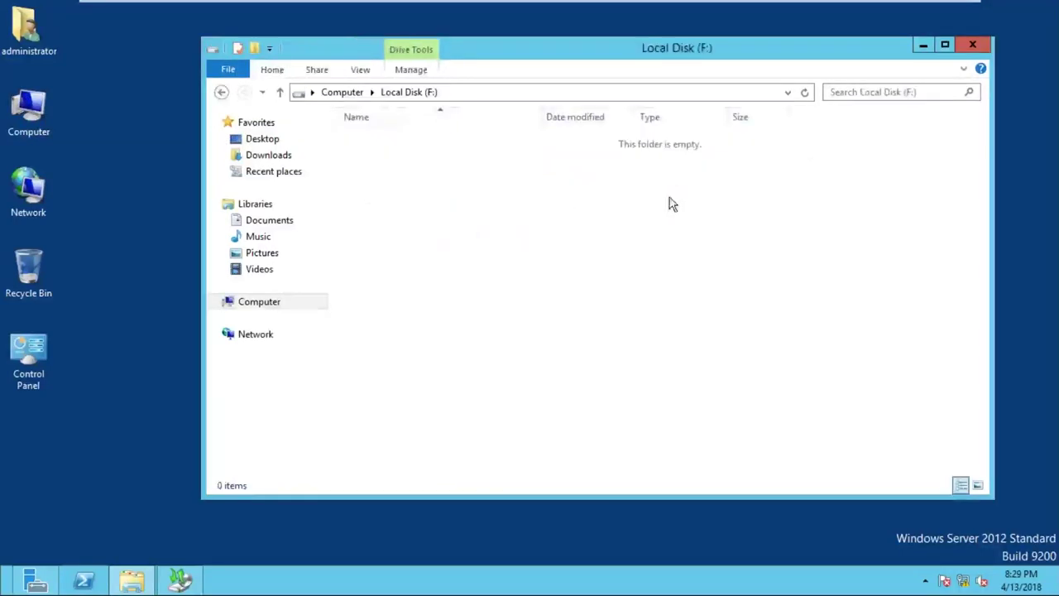
left_click(221, 92)
Create a new folder named DATA on Local Disk (E:).
double_click(592, 159)
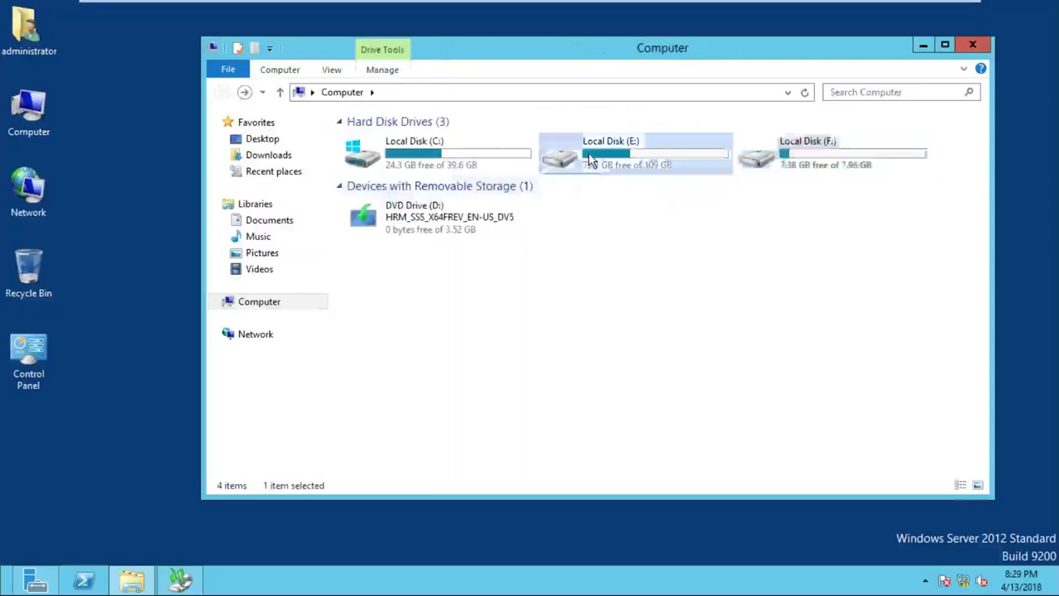
right_click(526, 188)
mouse_move(635, 361)
left_click(742, 354)
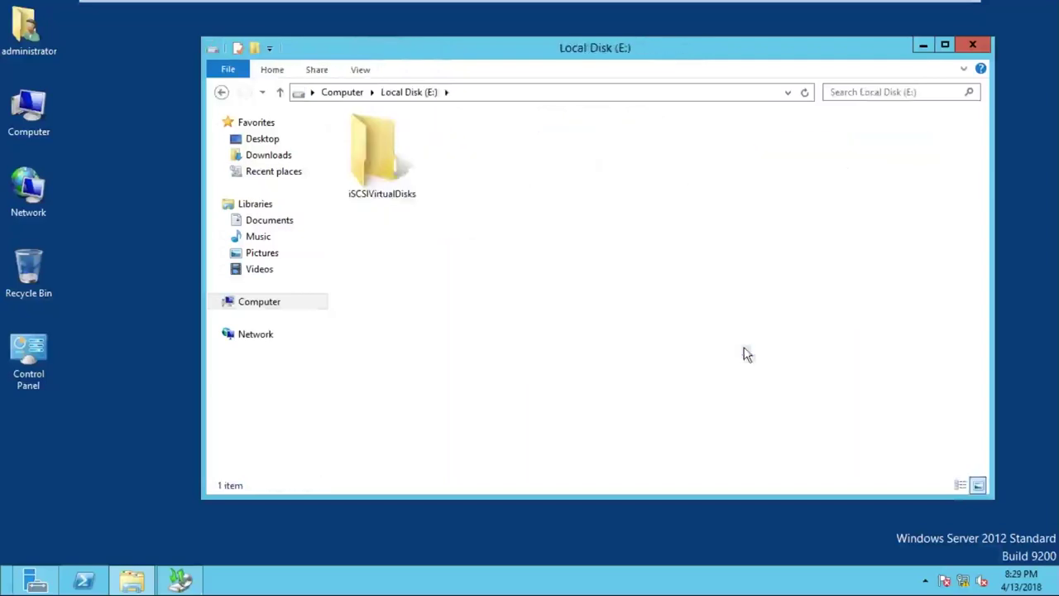
type("DATA")
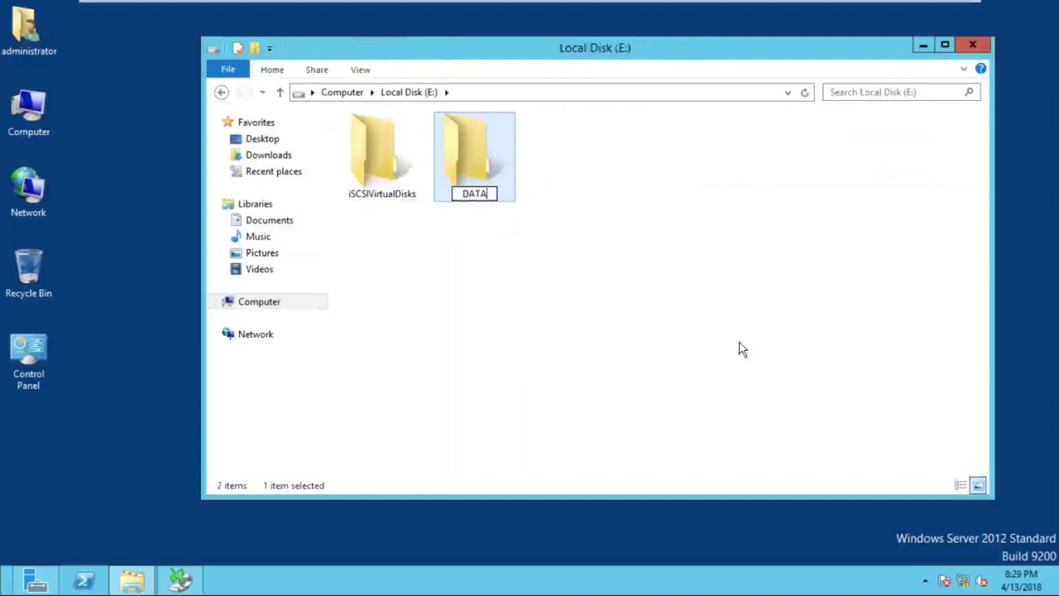
key("Return")
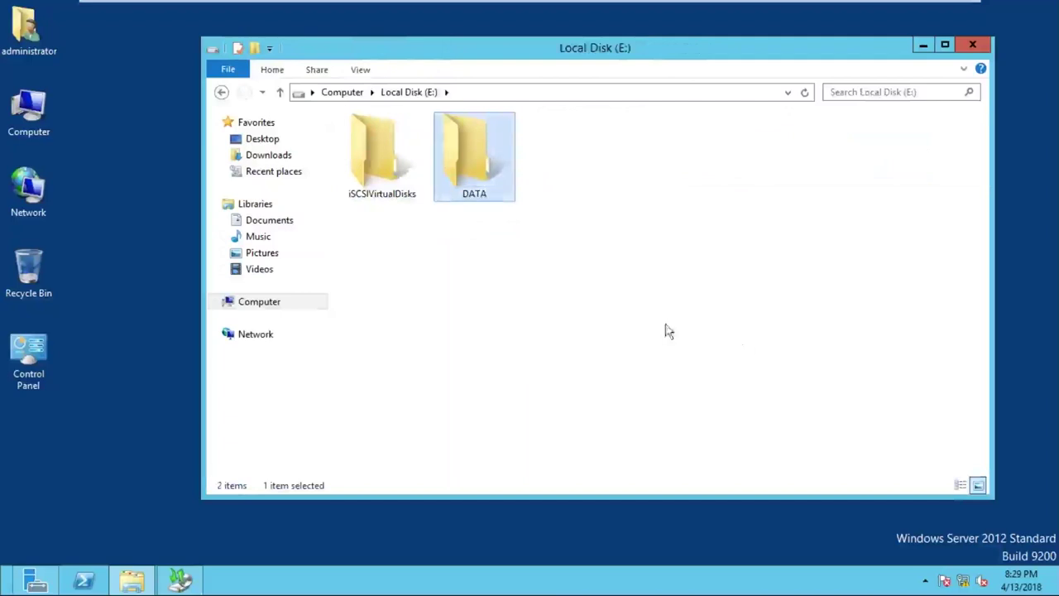
Create two new text documents named 1 and 2 inside the DATA folder.
double_click(449, 170)
right_click(450, 160)
mouse_move(612, 337)
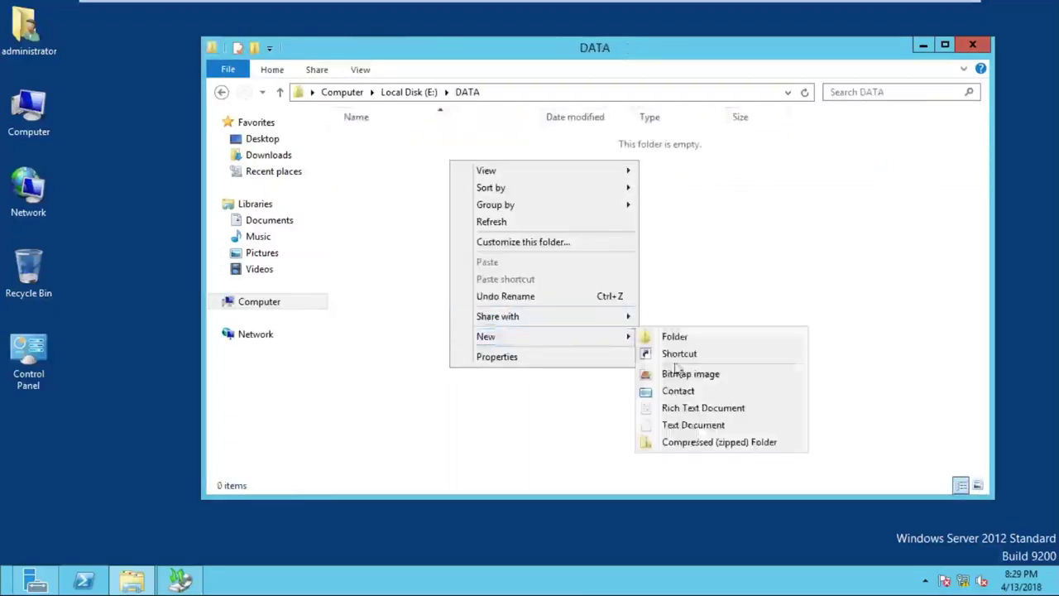
left_click(685, 425)
type("1")
right_click(486, 241)
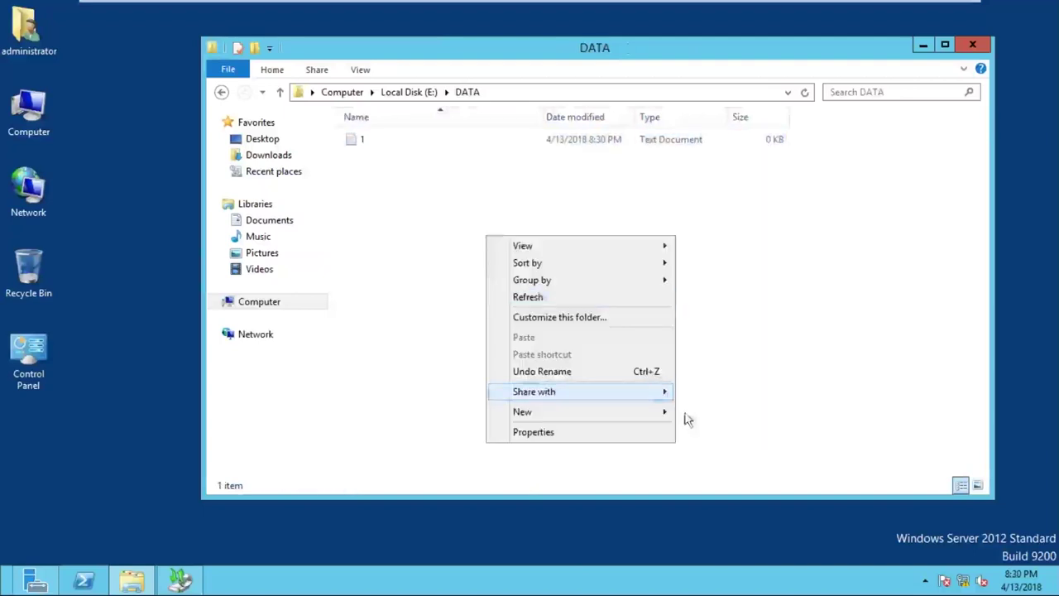
mouse_move(712, 414)
left_click(695, 500)
type("2")
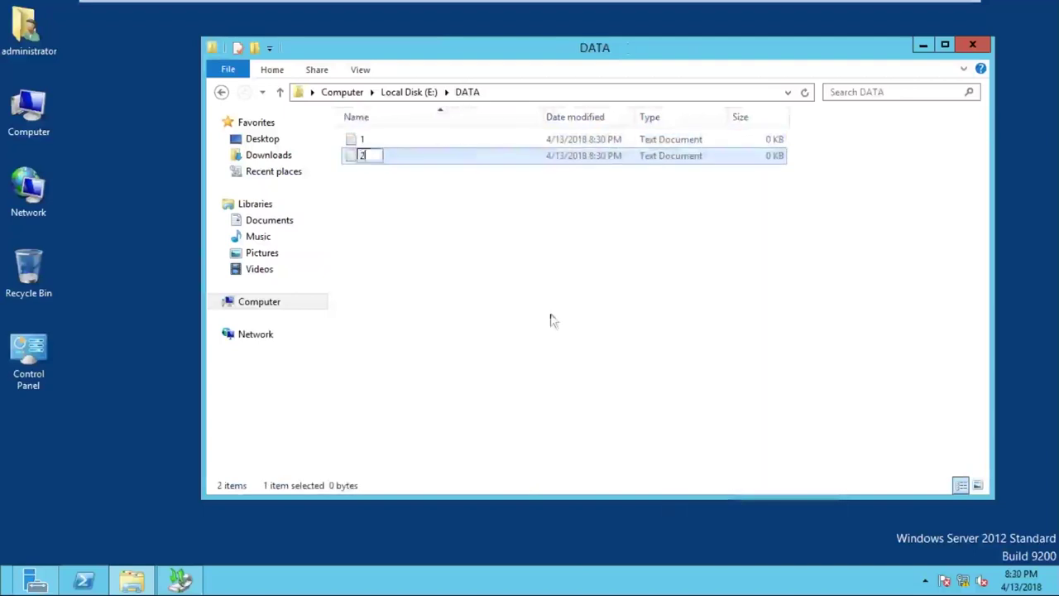
left_click(551, 319)
Fill text document 1 with several lines of sample text starting with LDSJFASDJFLJSADFF, then save and close it.
double_click(373, 139)
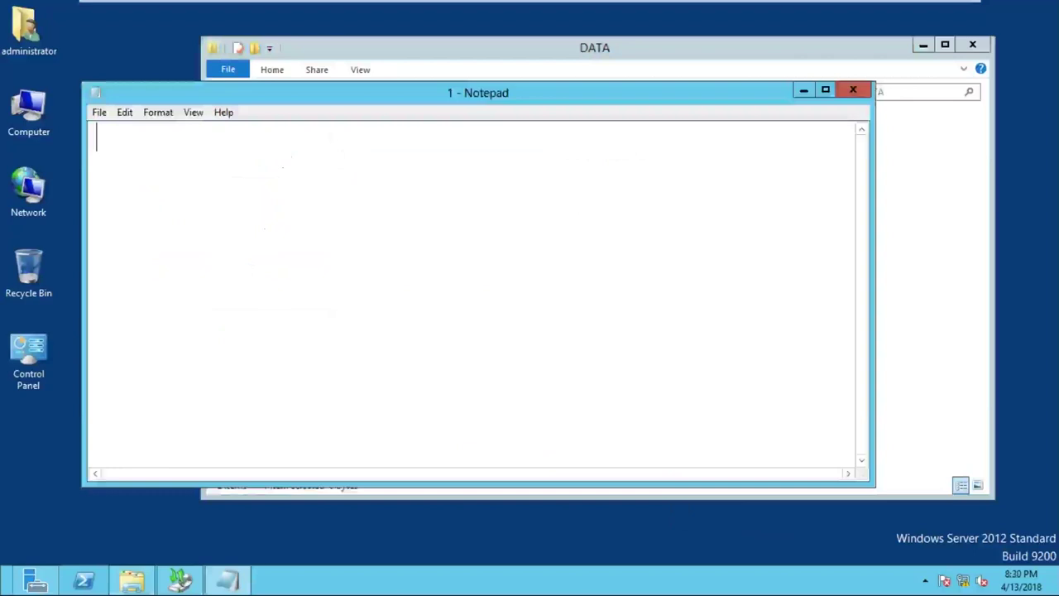
type("LDSJFASDJFLJSADFF")
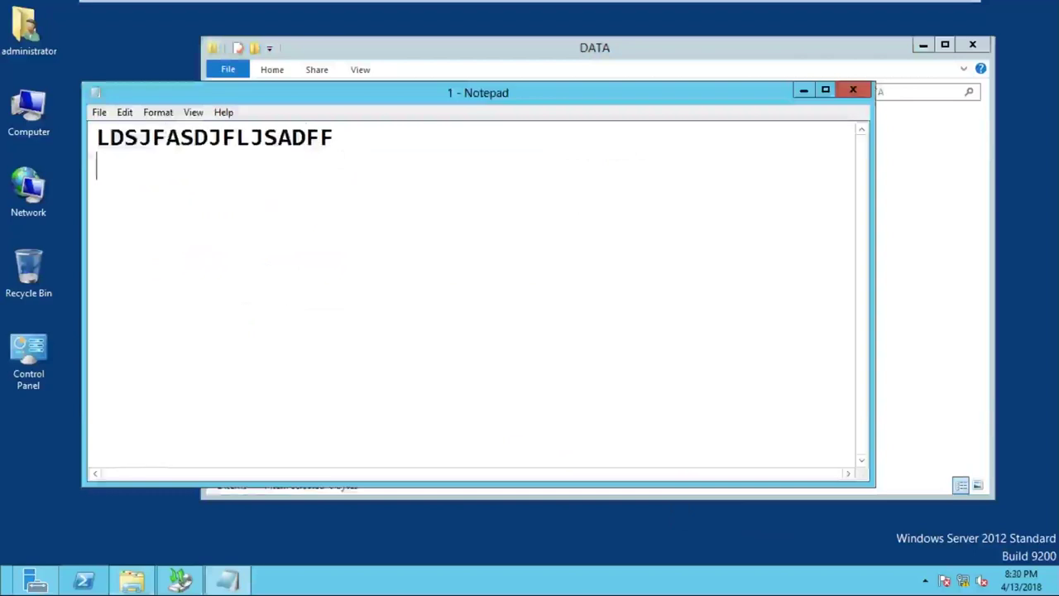
type("  ASDFSD F ASD  SAD F ASDFSADFSADF")
key("Return")
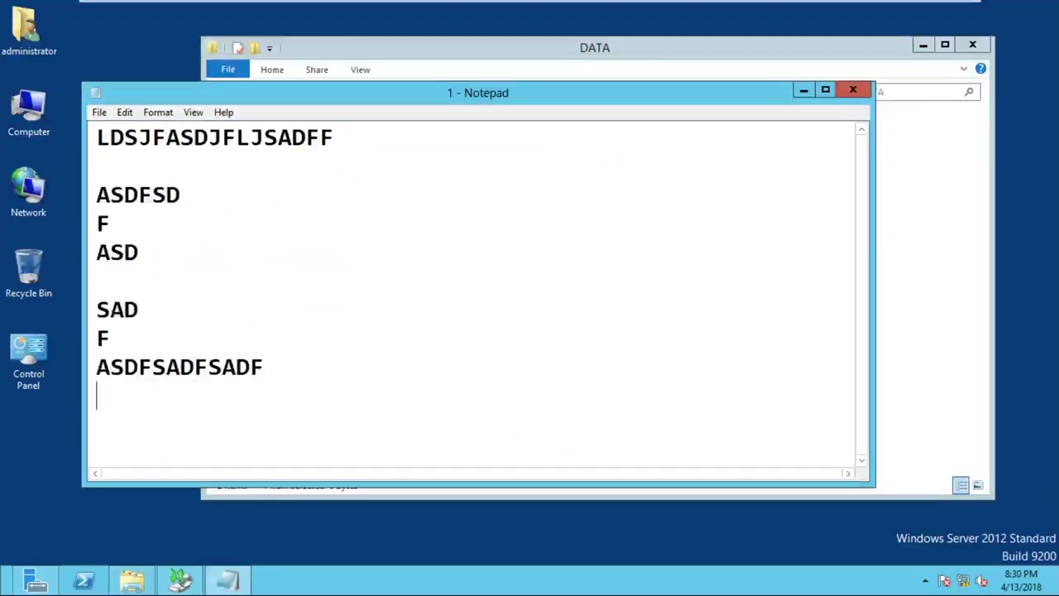
left_click(99, 112)
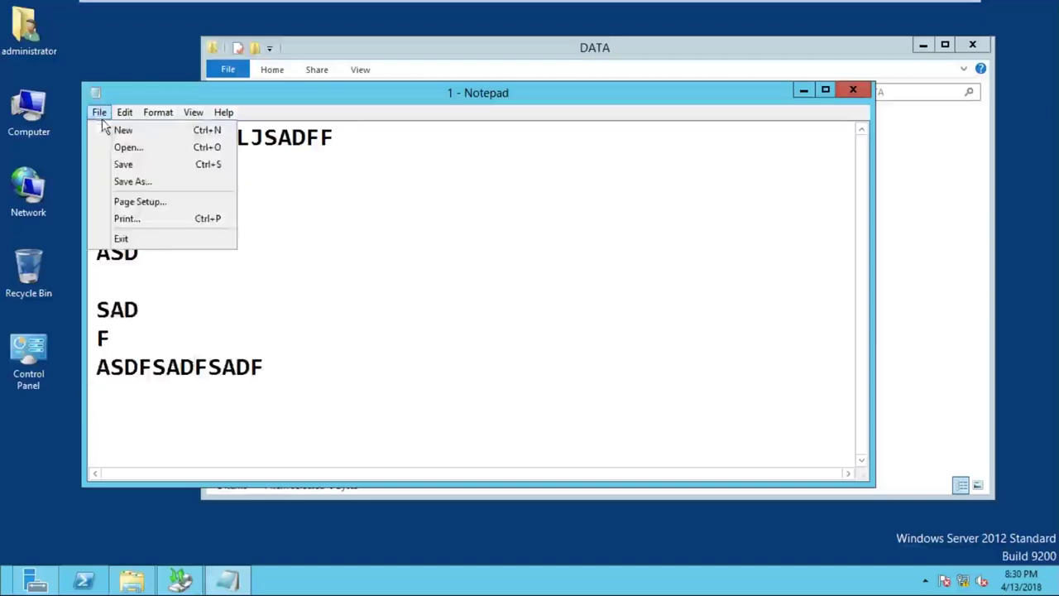
left_click(106, 165)
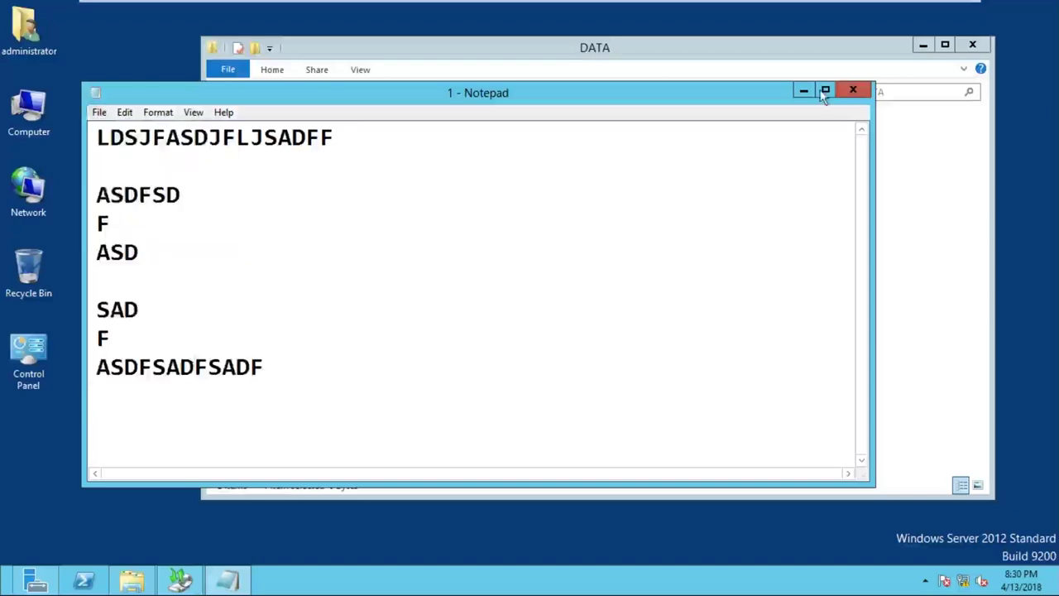
left_click(853, 90)
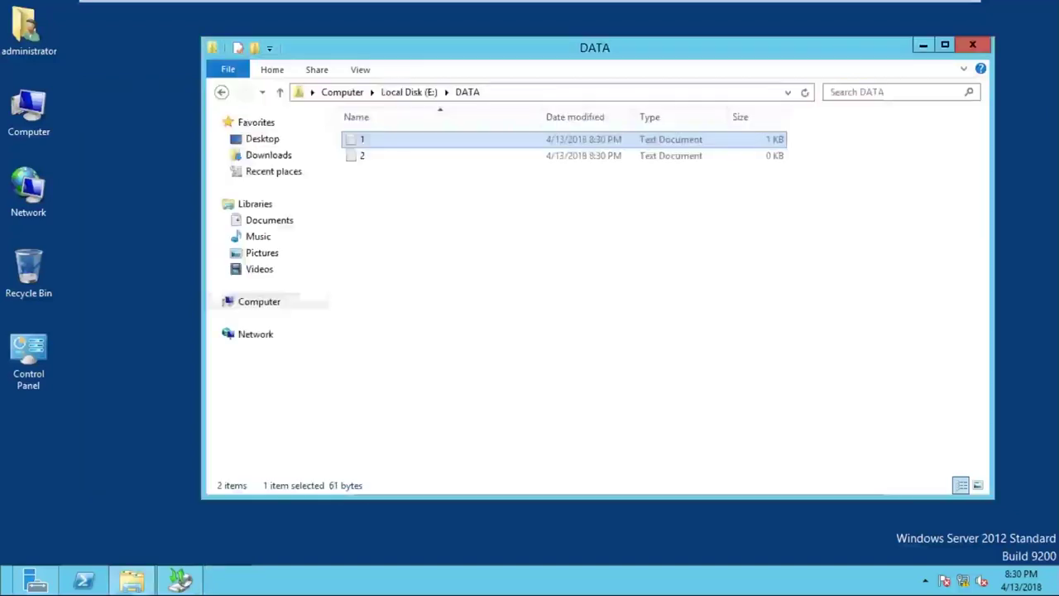
Return to the drive overview, check the contents of Local Disk (F:), and minimize the file window.
left_click(280, 93)
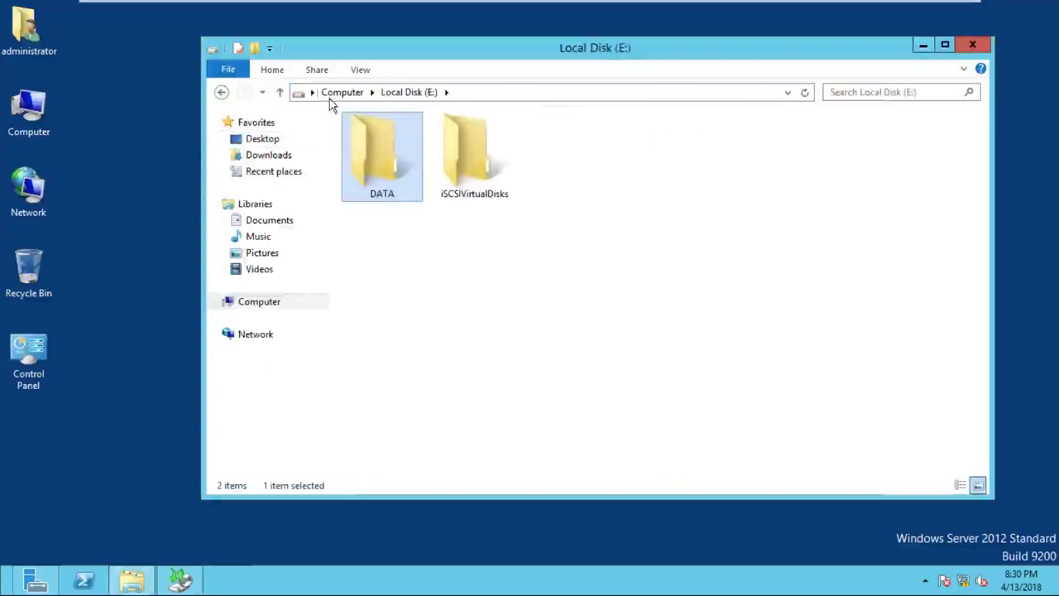
left_click(282, 93)
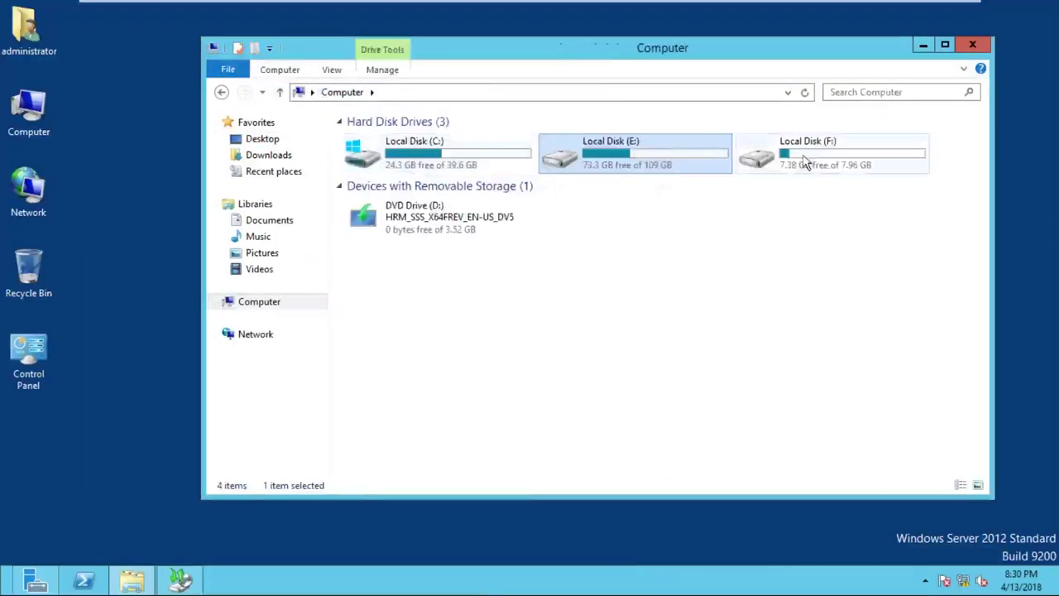
double_click(802, 164)
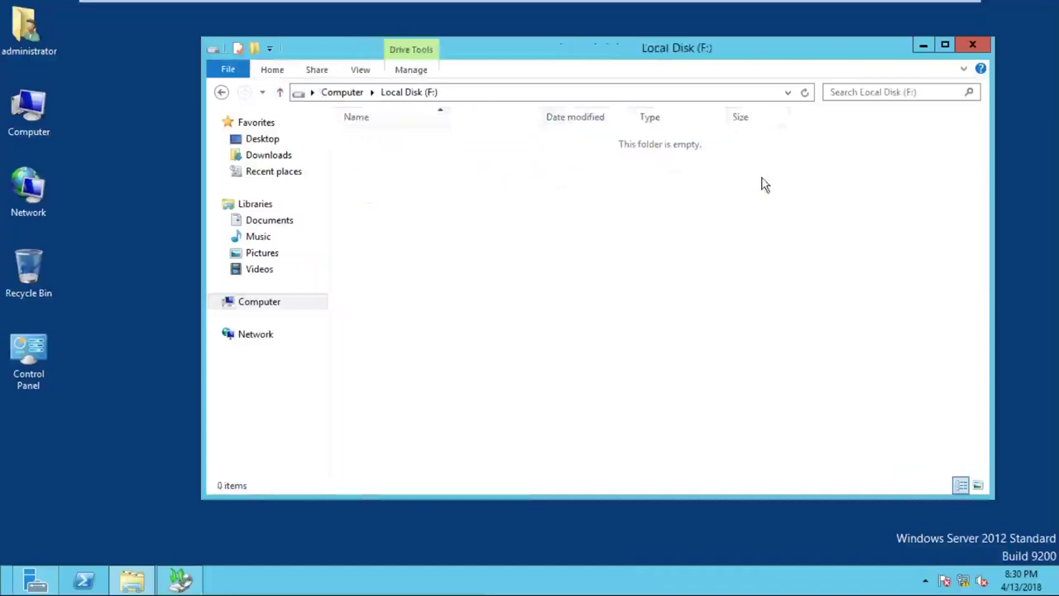
left_click(280, 92)
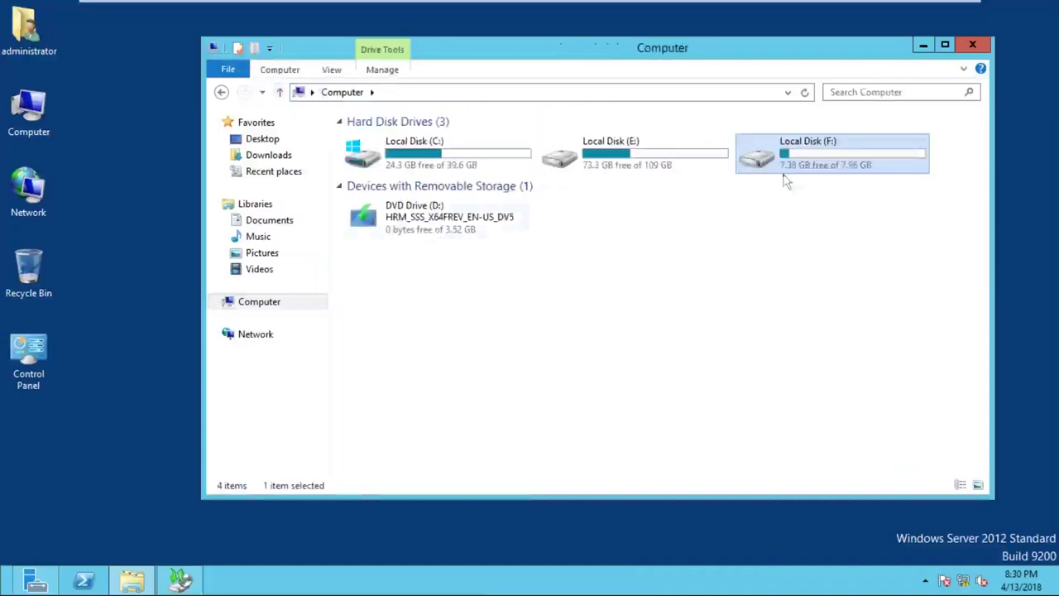
left_click(923, 45)
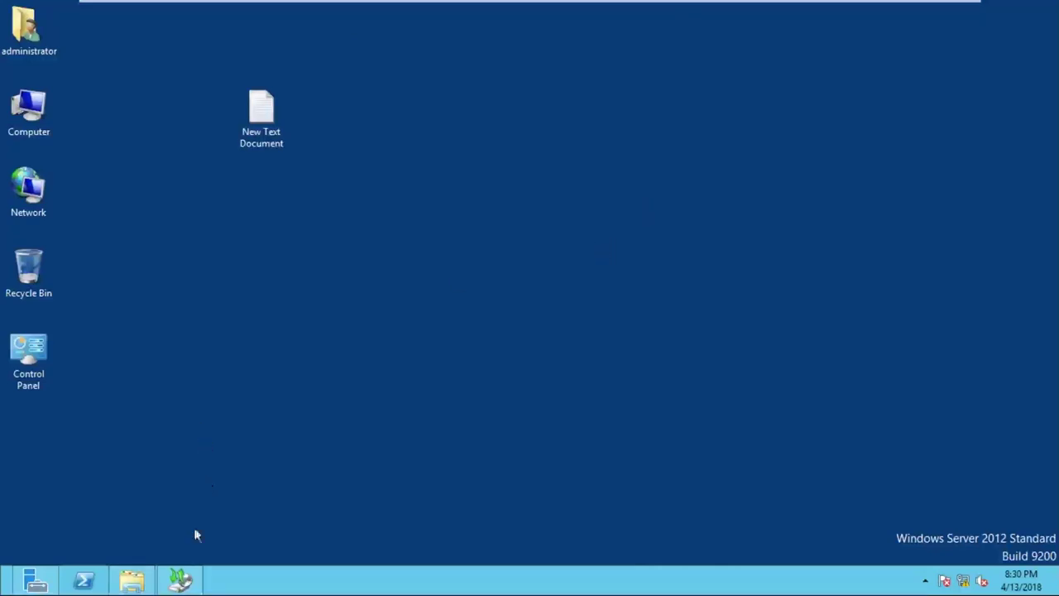
Restore the Windows Server Backup console and start a one-time backup using different options.
mouse_move(180, 579)
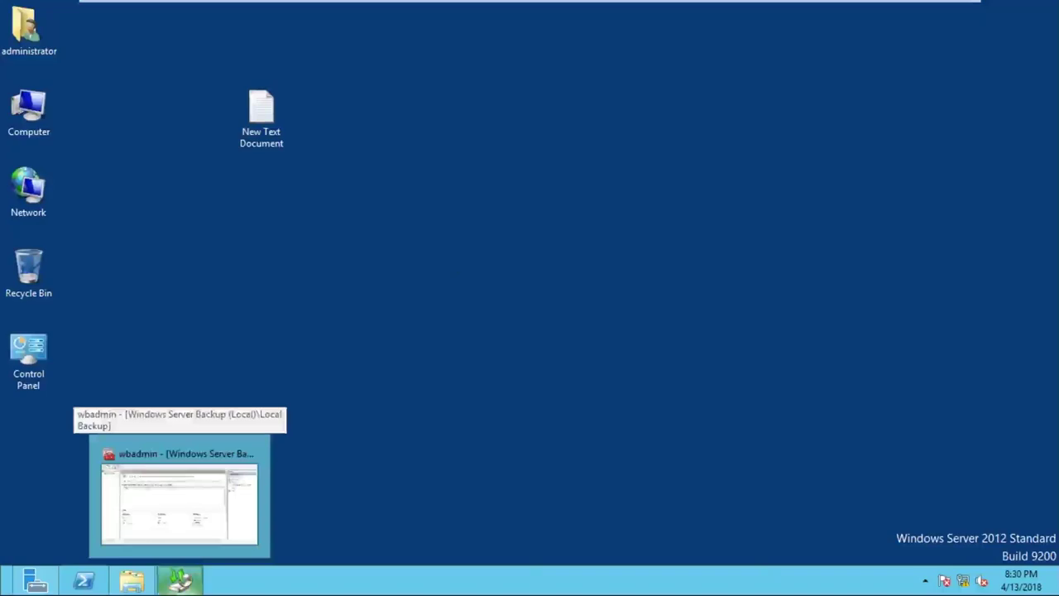
left_click(195, 516)
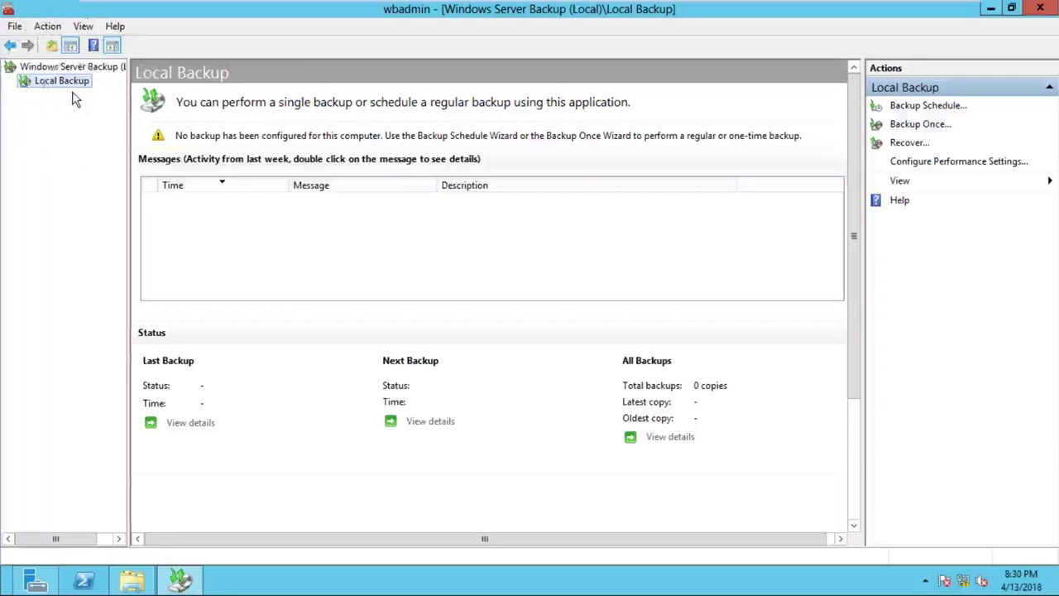
left_click(921, 126)
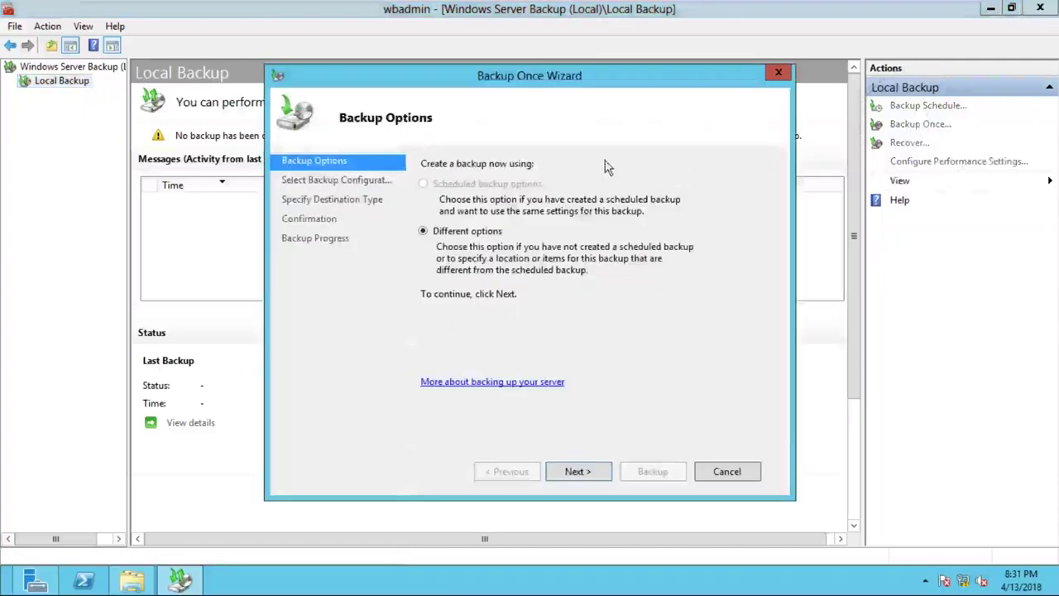
left_click(590, 478)
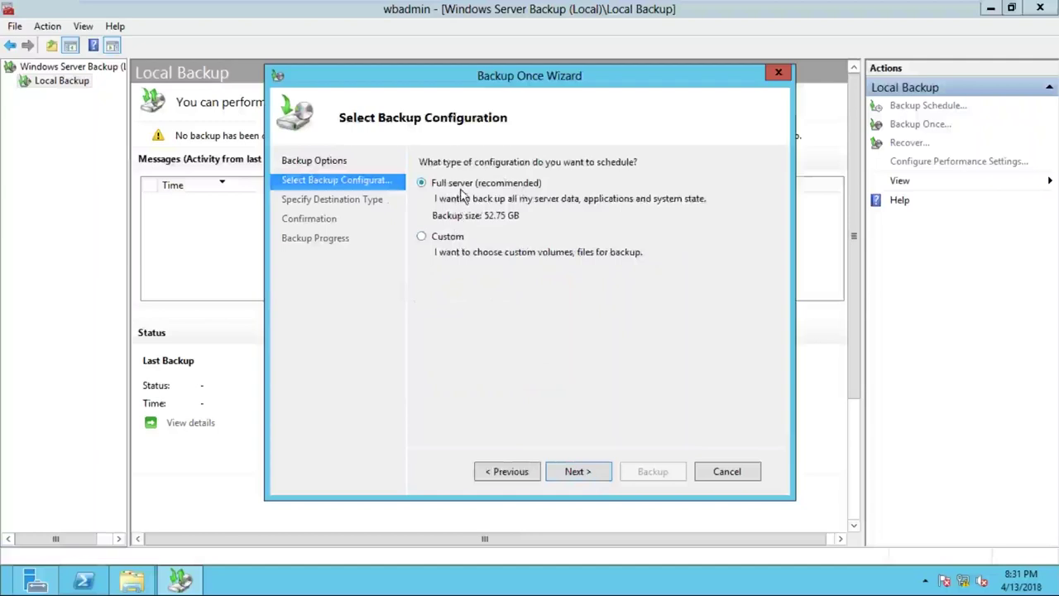
Choose the Custom backup configuration and proceed to the selection of backup items.
left_click(457, 248)
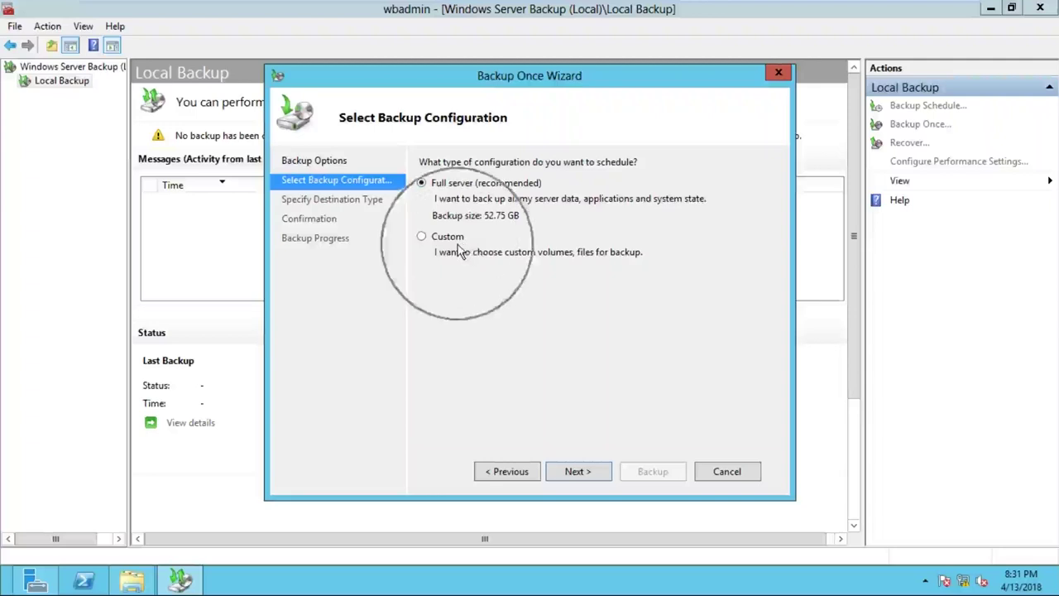
left_click(451, 246)
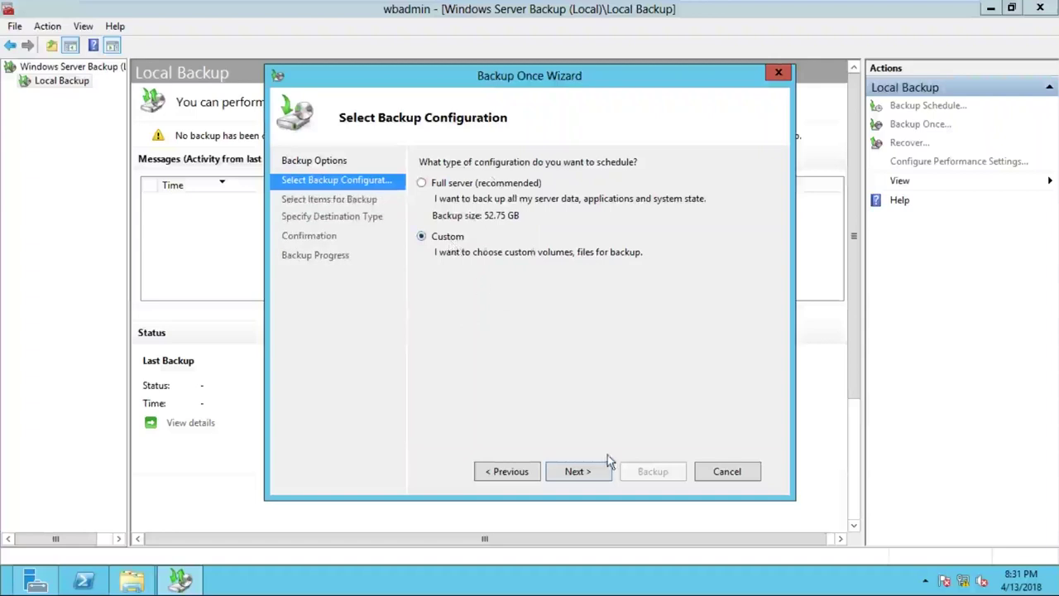
left_click(589, 475)
left_click(589, 473)
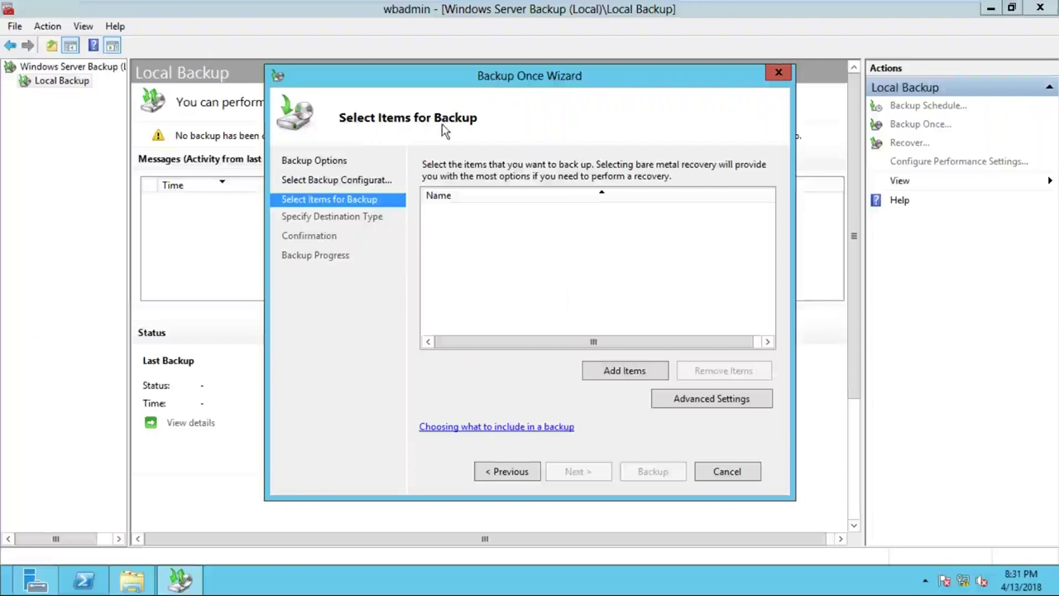
Add the DATA folder on Local disk (E:) as the only backup item and proceed to the destination type.
left_click(612, 378)
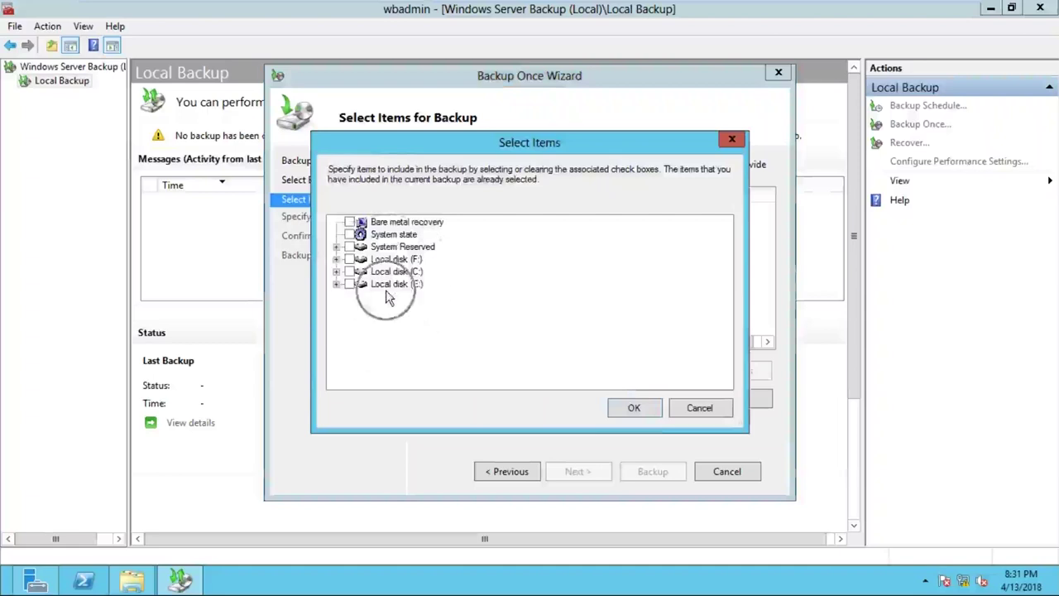
left_click(336, 284)
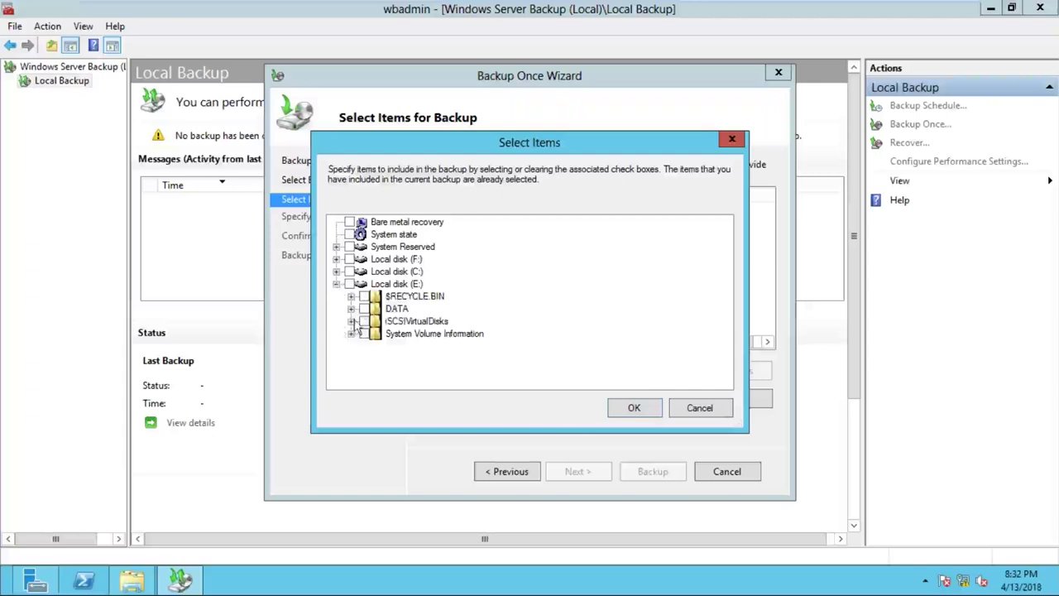
left_click(349, 285)
left_click(349, 285)
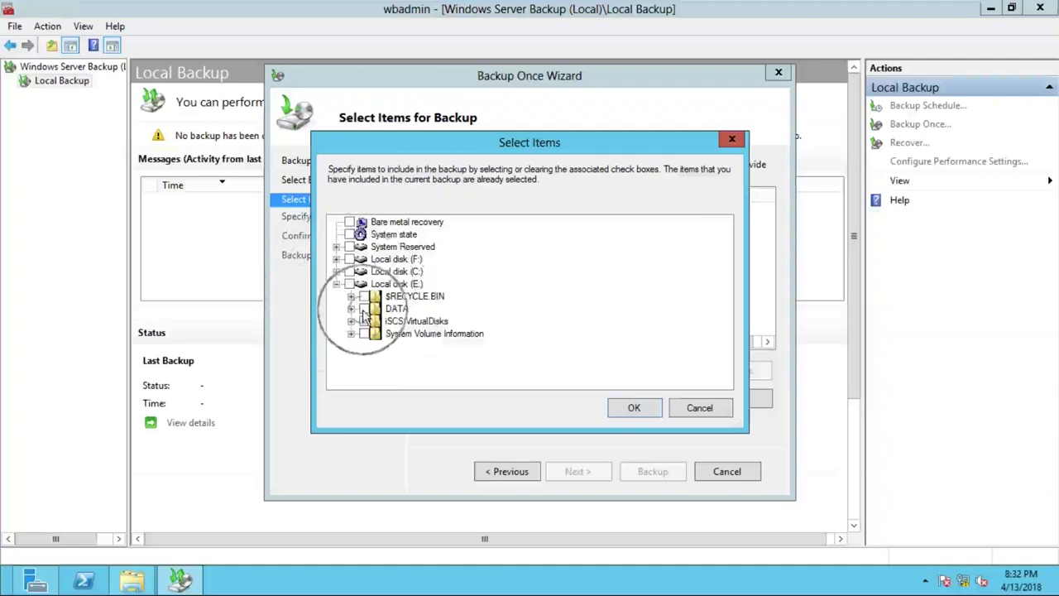
left_click(364, 310)
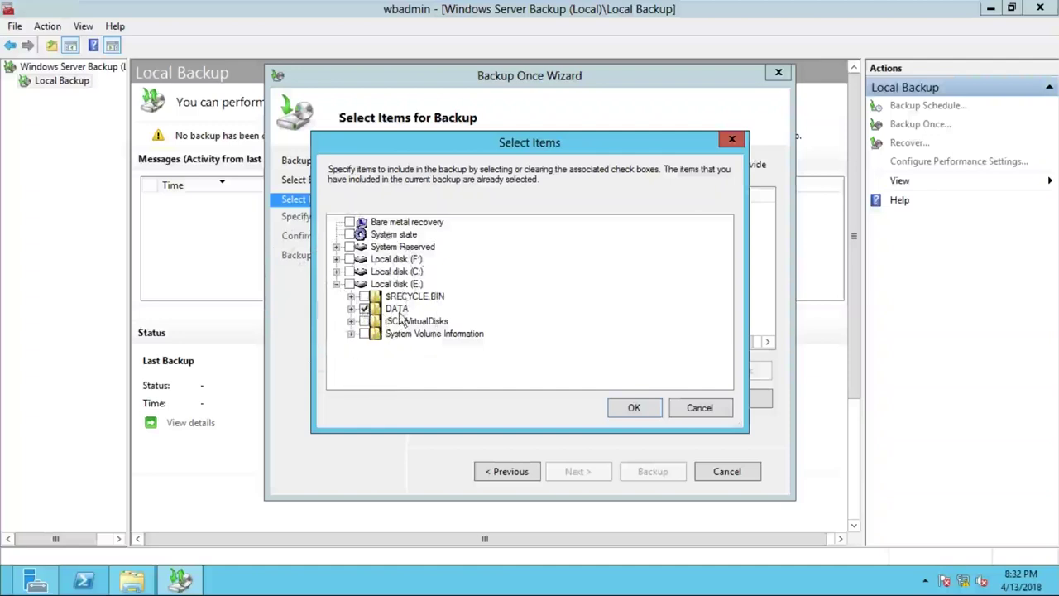
left_click(398, 312)
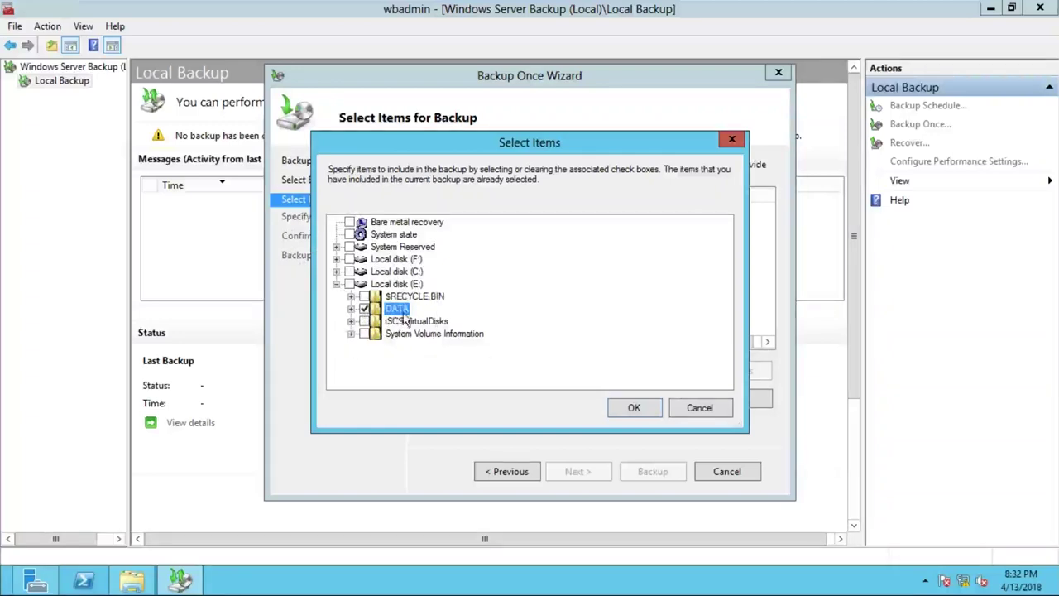
left_click(638, 415)
left_click(637, 414)
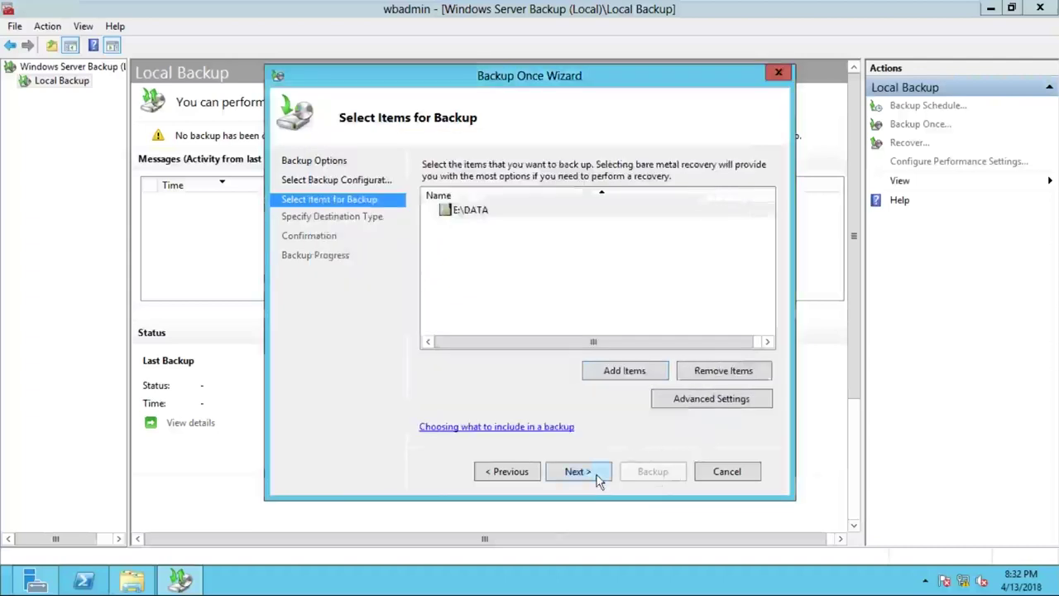
left_click(594, 477)
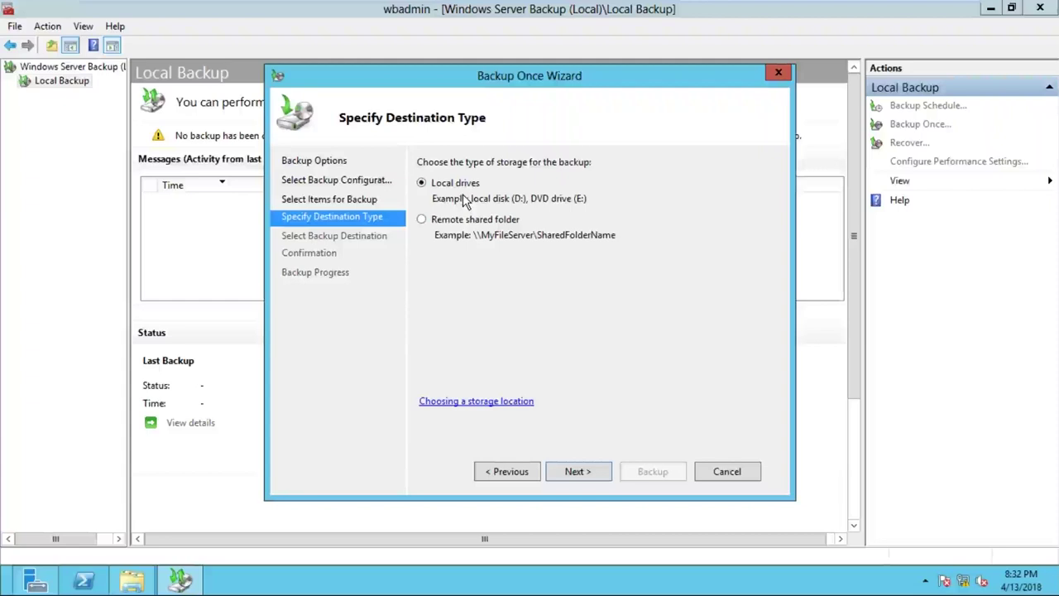
Compare the remote shared folder option, set the backup storage type to Local drives, and proceed to the destination volume.
left_click(468, 223)
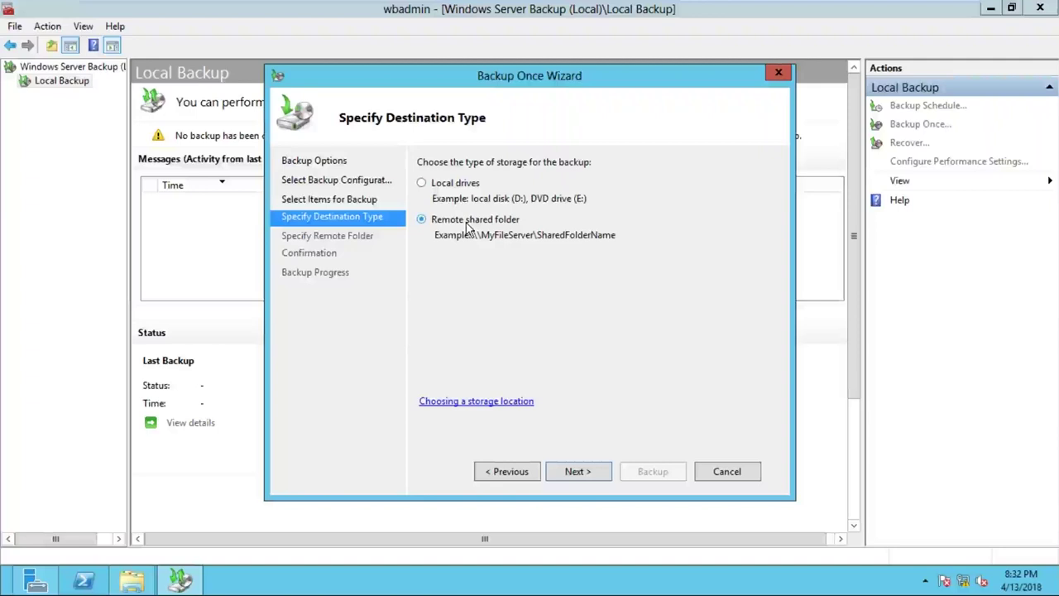
left_click(457, 186)
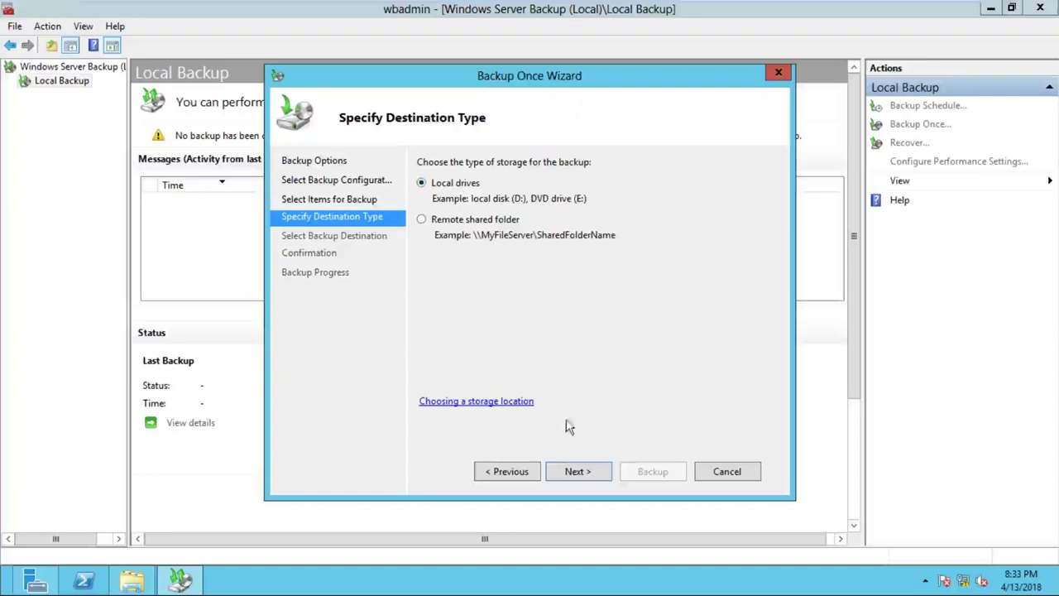
left_click(578, 471)
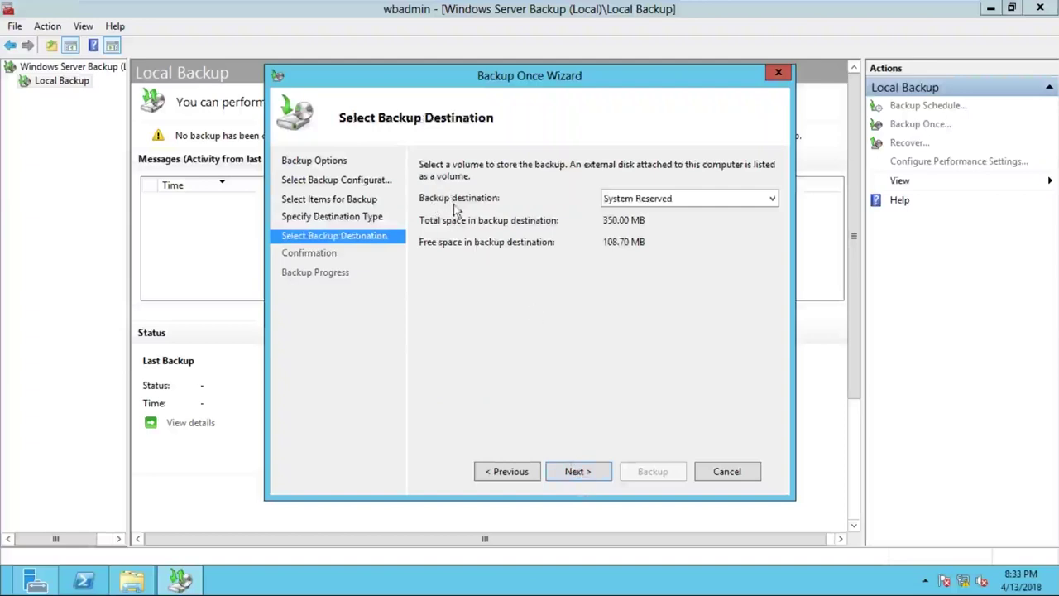
Set the backup destination to Local Disk (F:) and proceed to the confirmation of the backup settings.
left_click(625, 202)
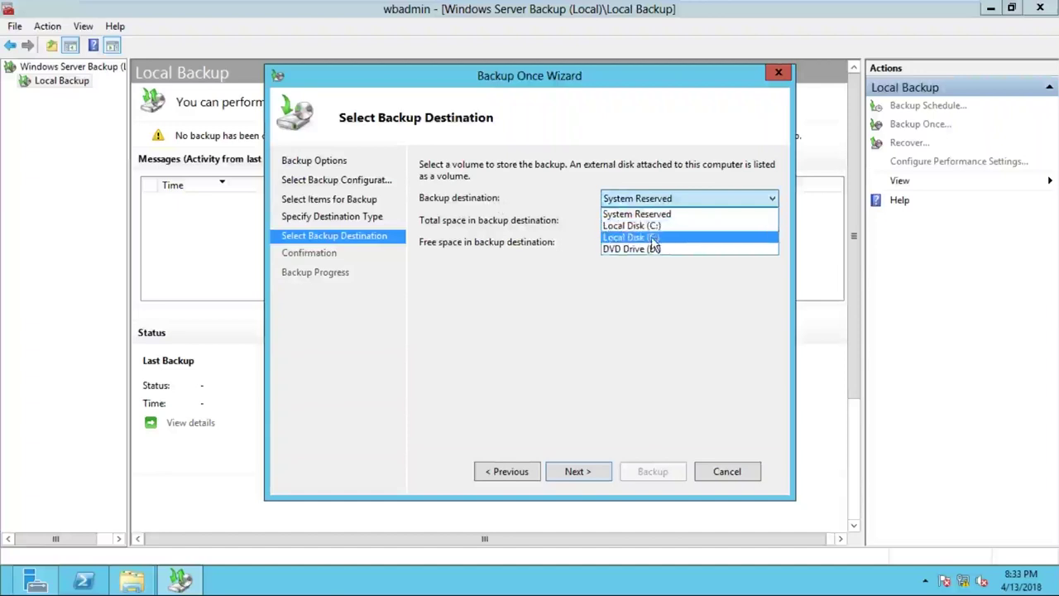
left_click(653, 237)
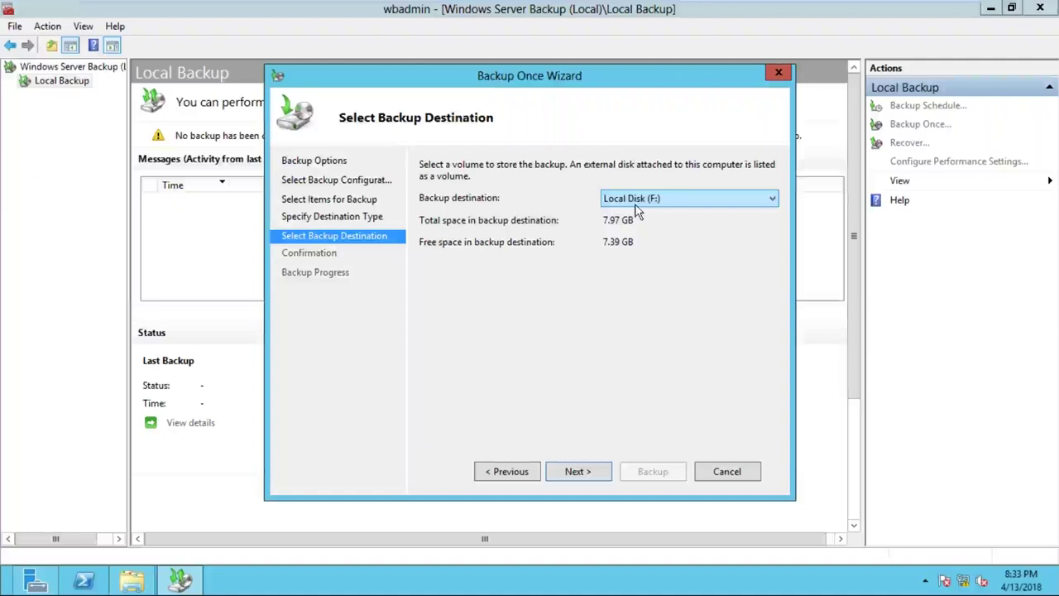
left_click(597, 472)
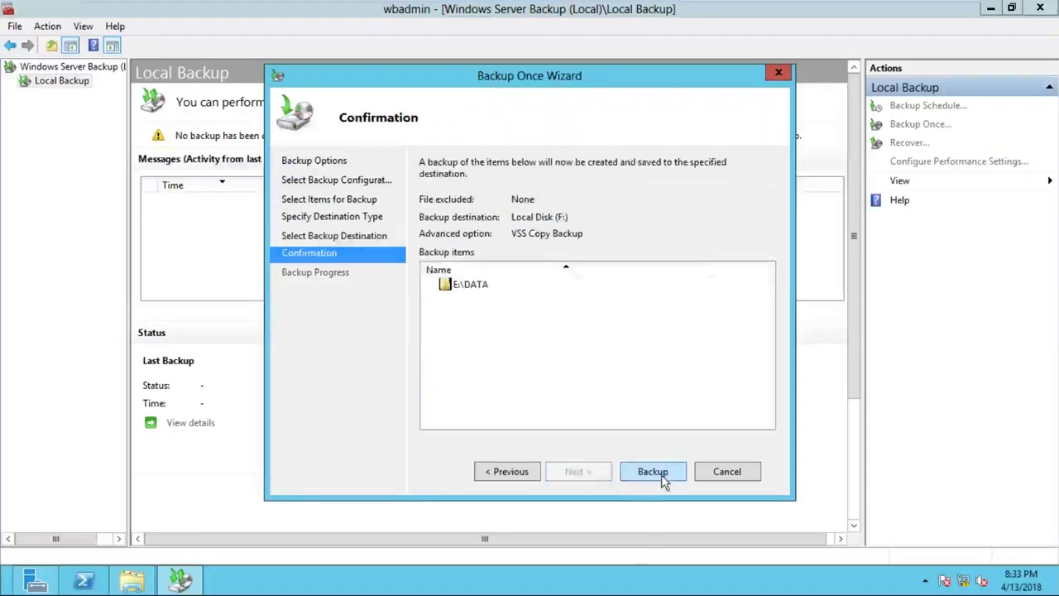
left_click(536, 474)
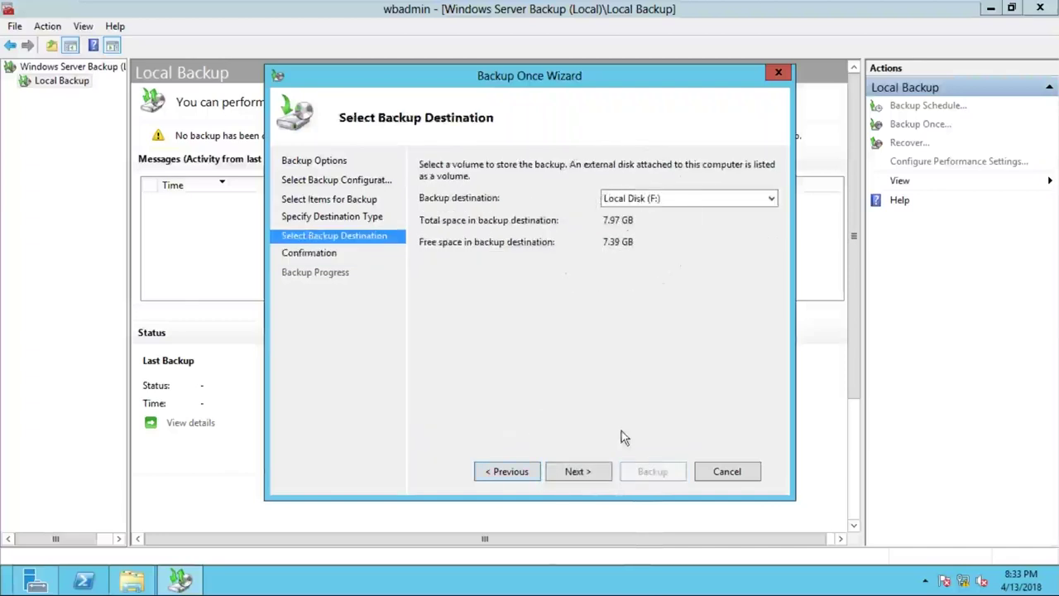
left_click(587, 472)
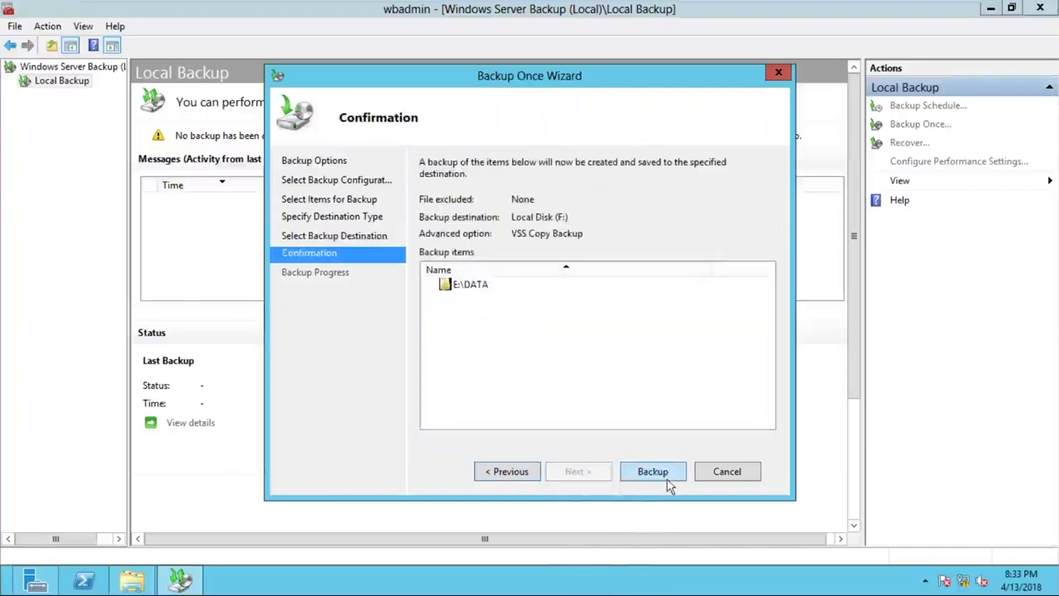
Run the one-time backup of E:\DATA and close the wizard once it has finished.
left_click(668, 483)
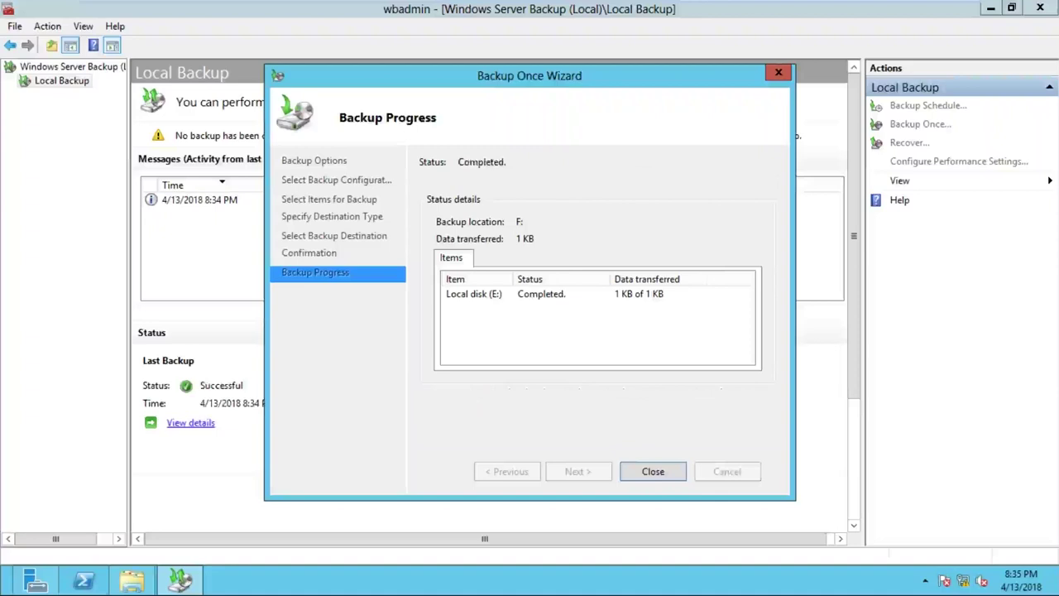
left_click(496, 199)
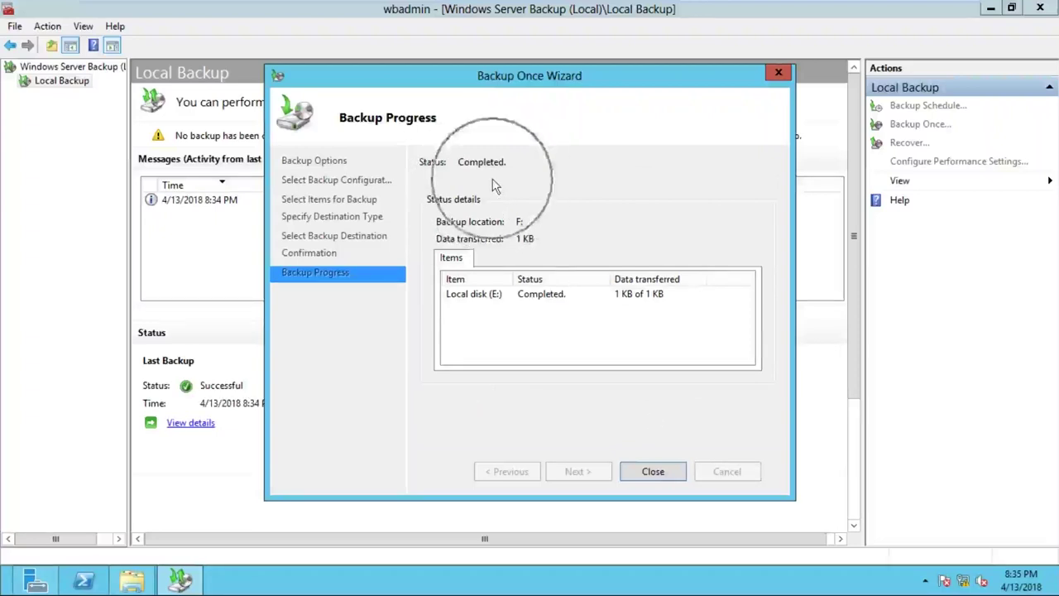
left_click(653, 471)
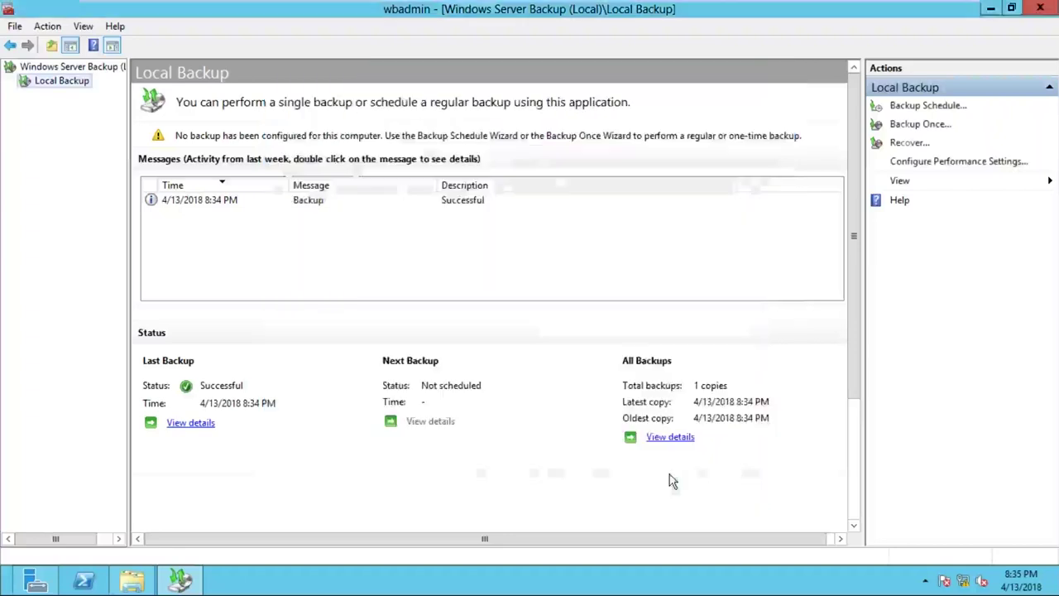
left_click(989, 11)
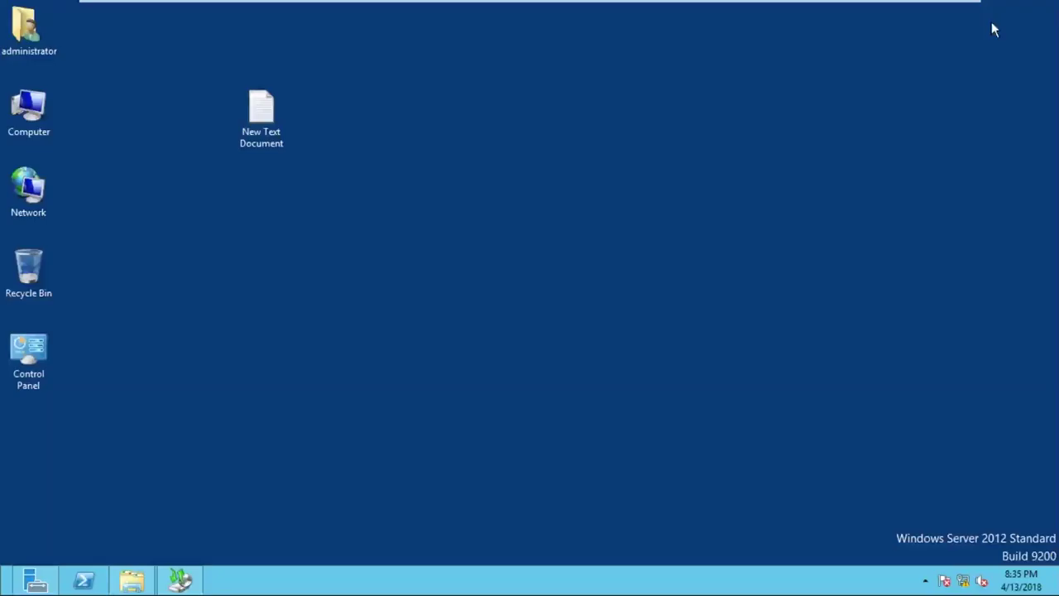
double_click(29, 108)
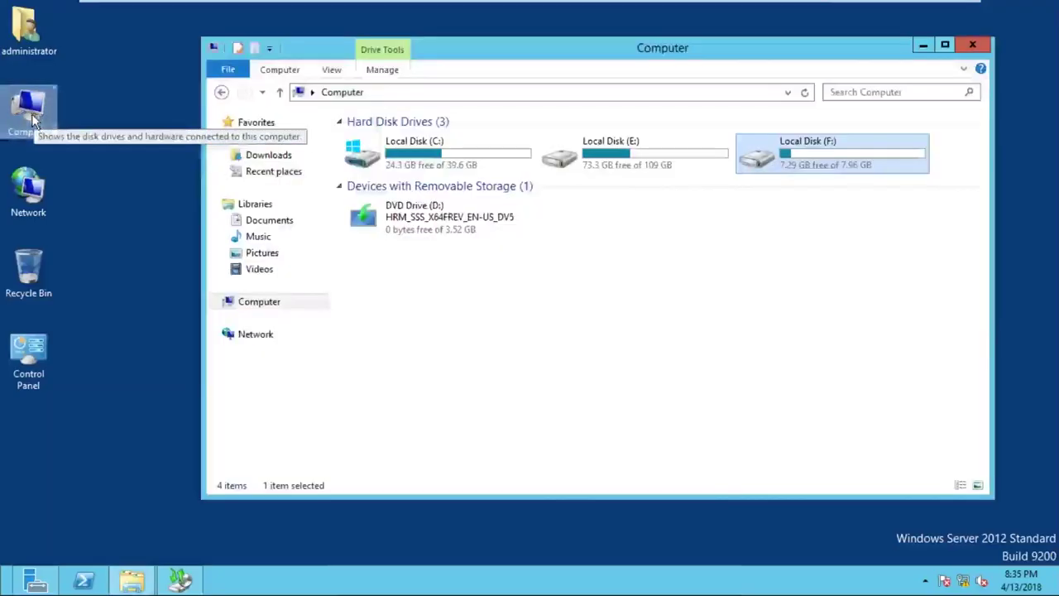
double_click(799, 165)
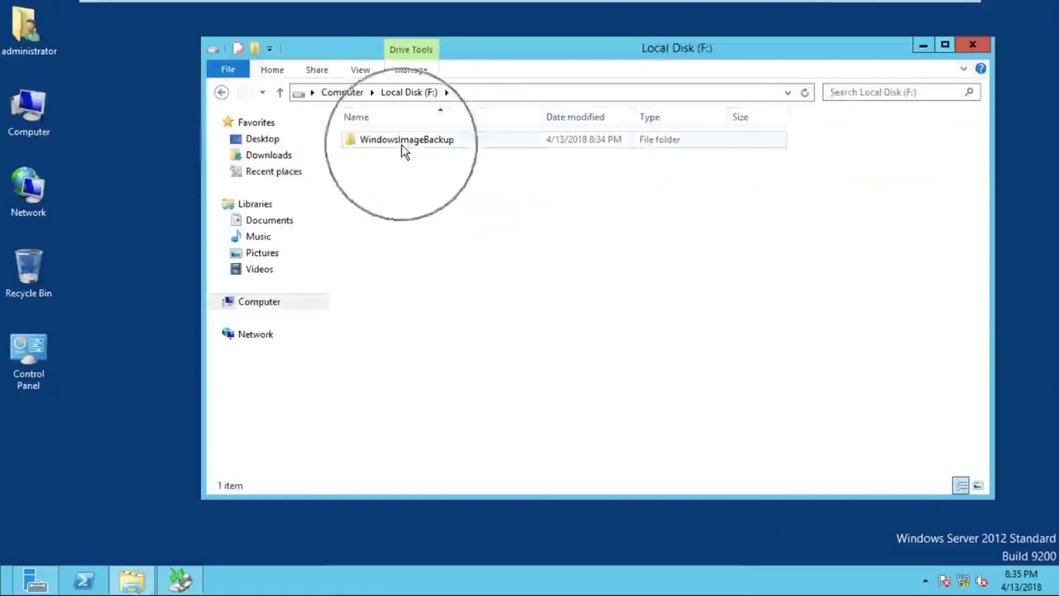
double_click(403, 142)
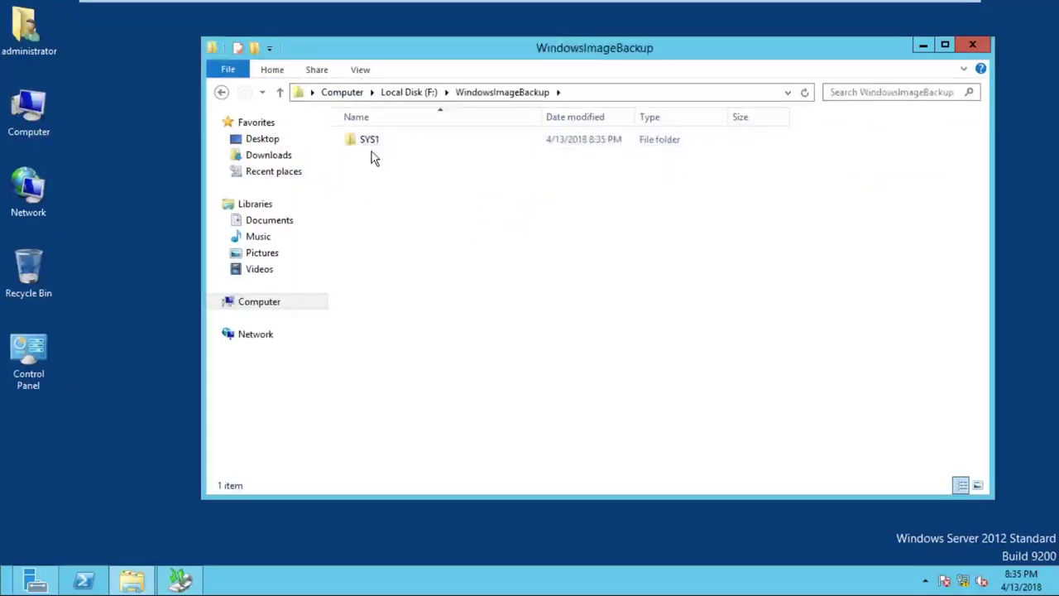
double_click(374, 141)
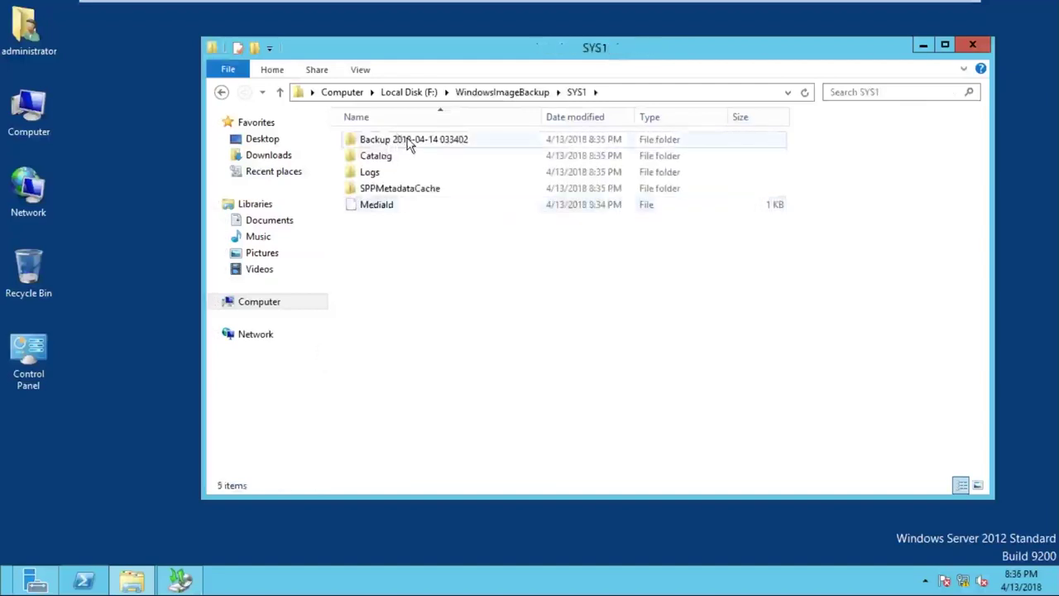
left_click(402, 145)
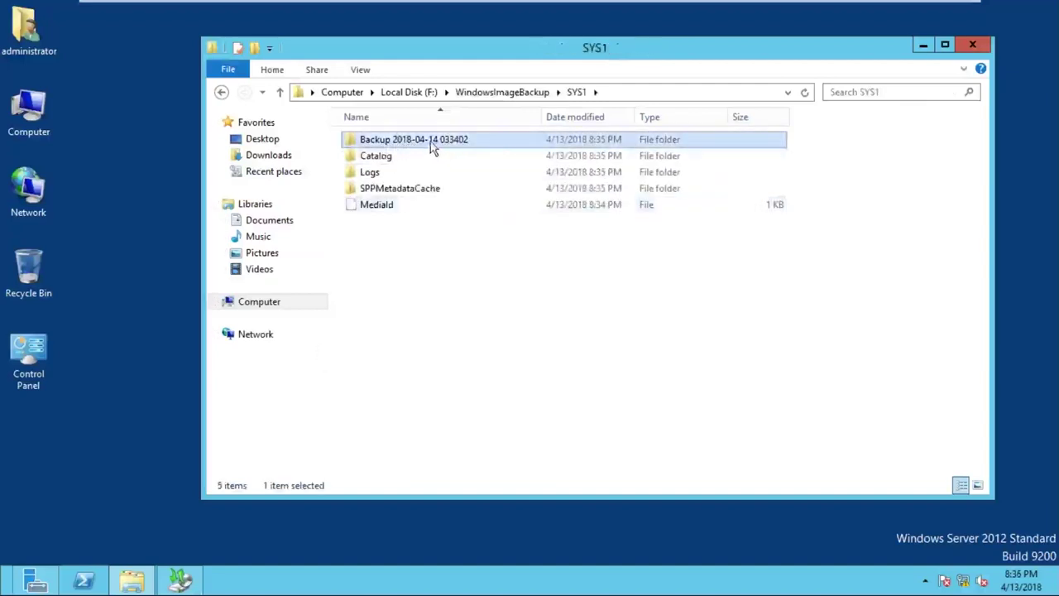
double_click(436, 141)
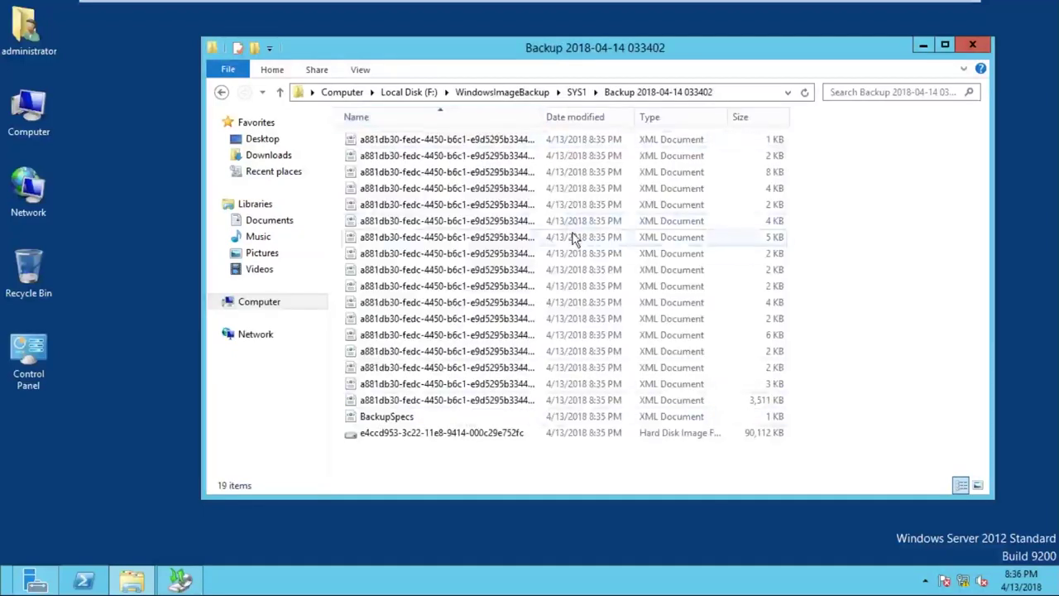
left_click(221, 93)
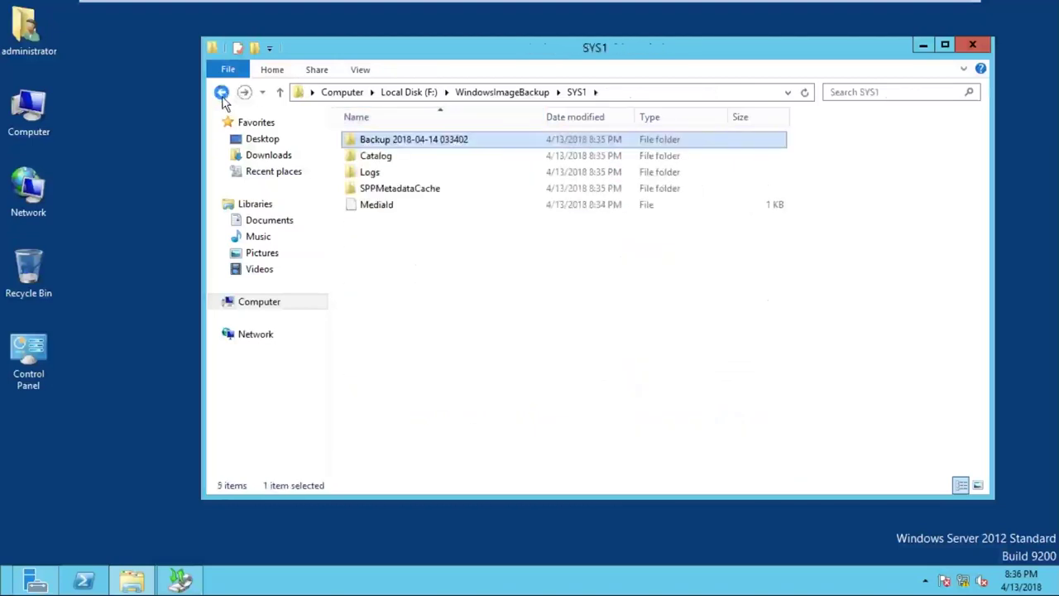
left_click(354, 98)
left_click(584, 161)
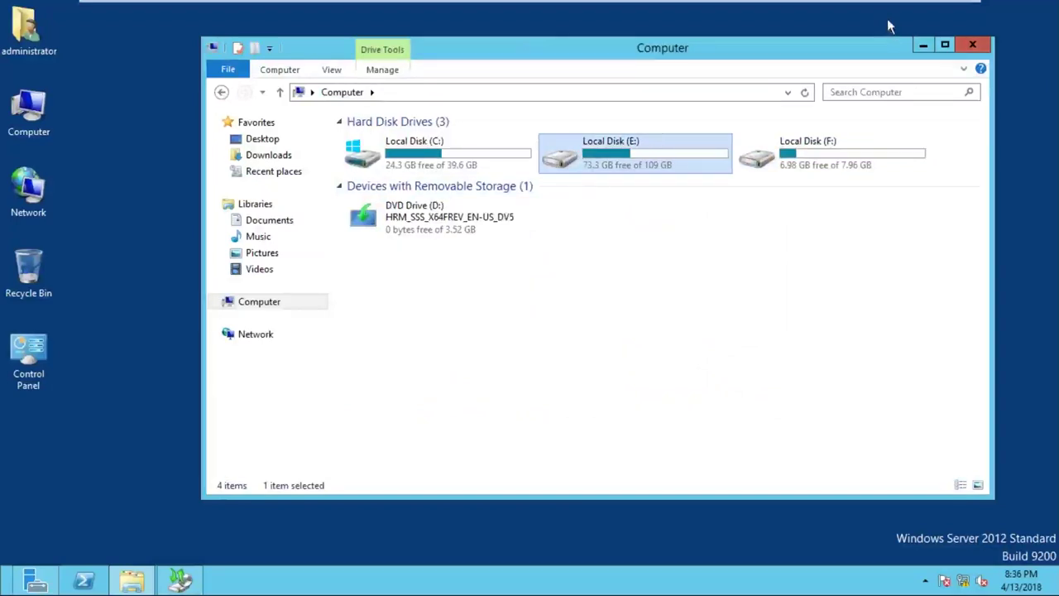
mouse_move(889, 3)
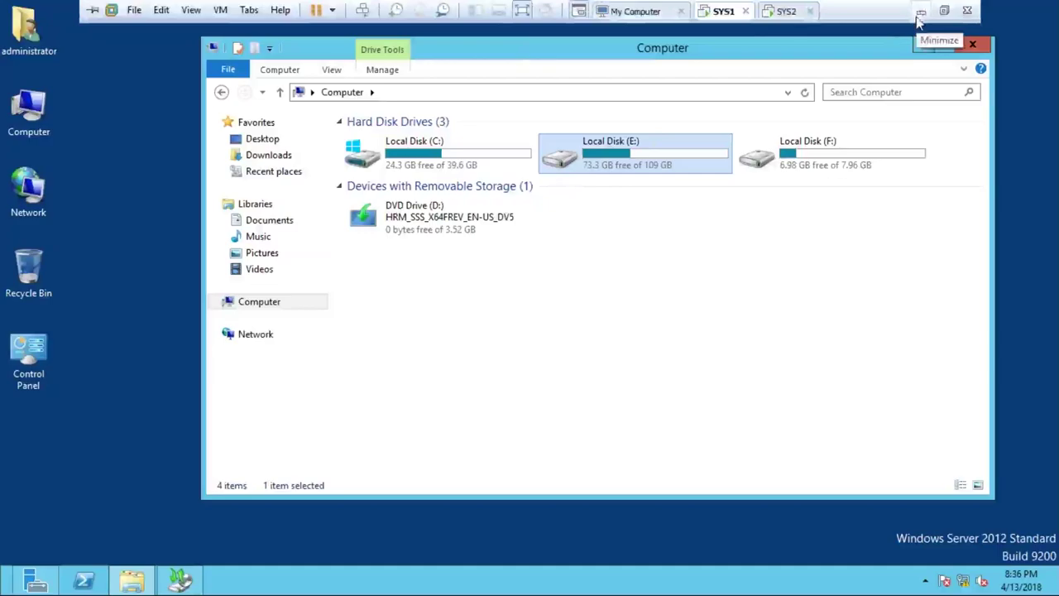
left_click(918, 16)
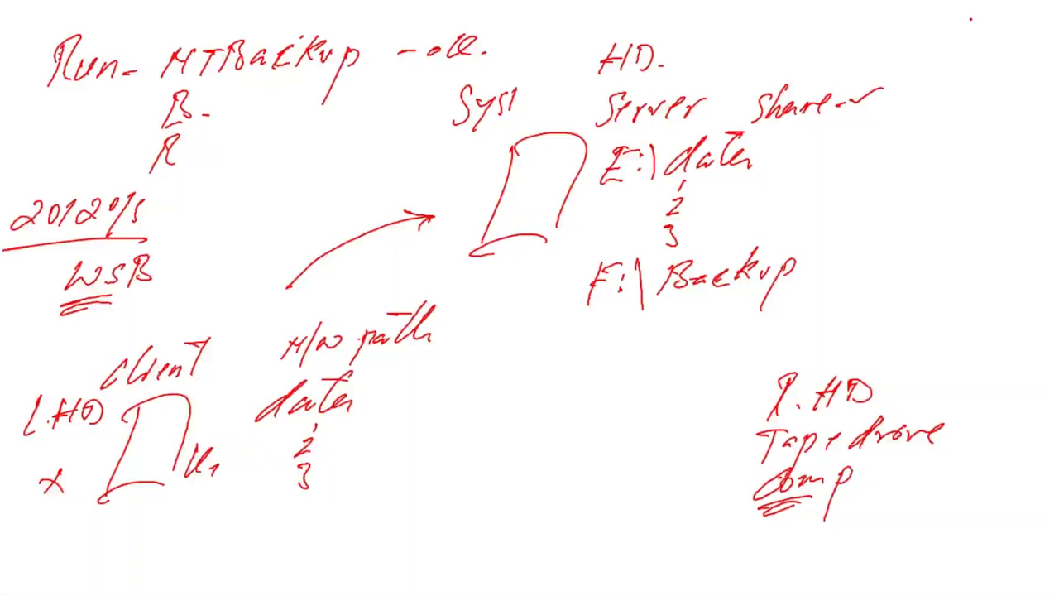
key("alt+Tab")
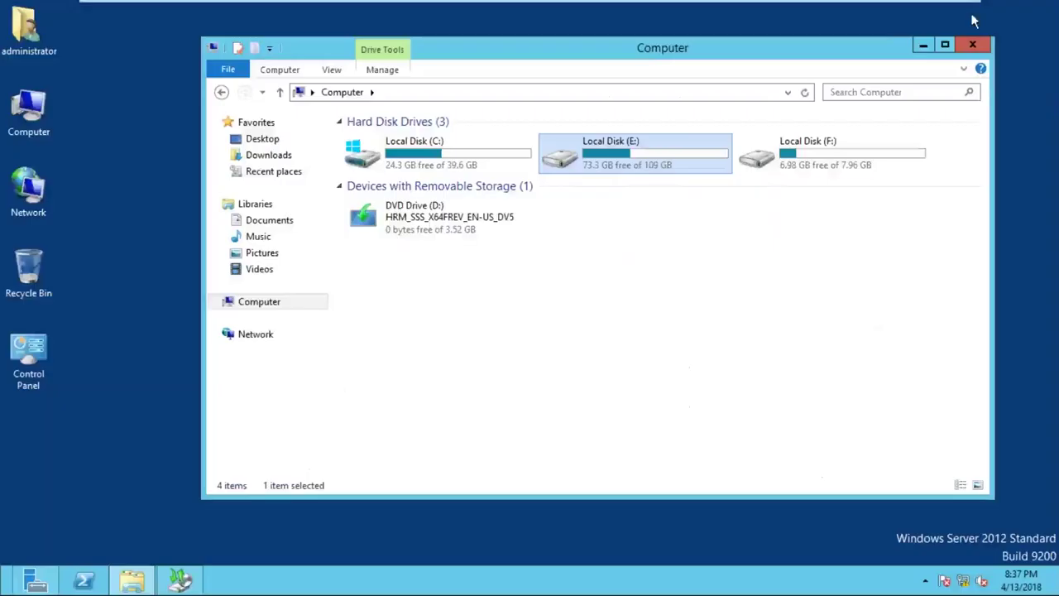
Permanently delete the DATA folder from Local Disk (E:) and return to the drive overview.
double_click(619, 159)
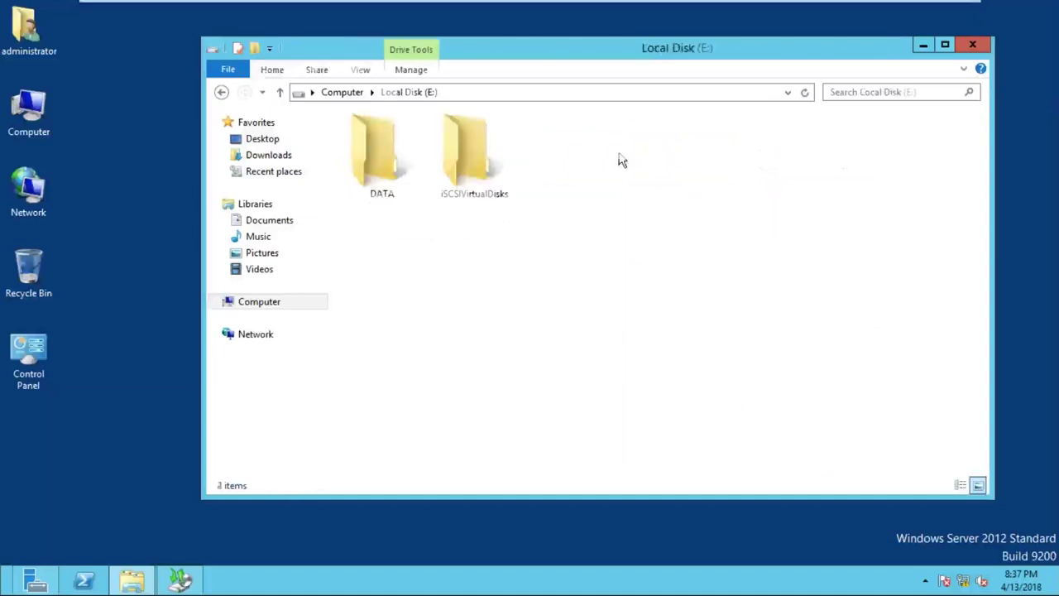
left_click(386, 173)
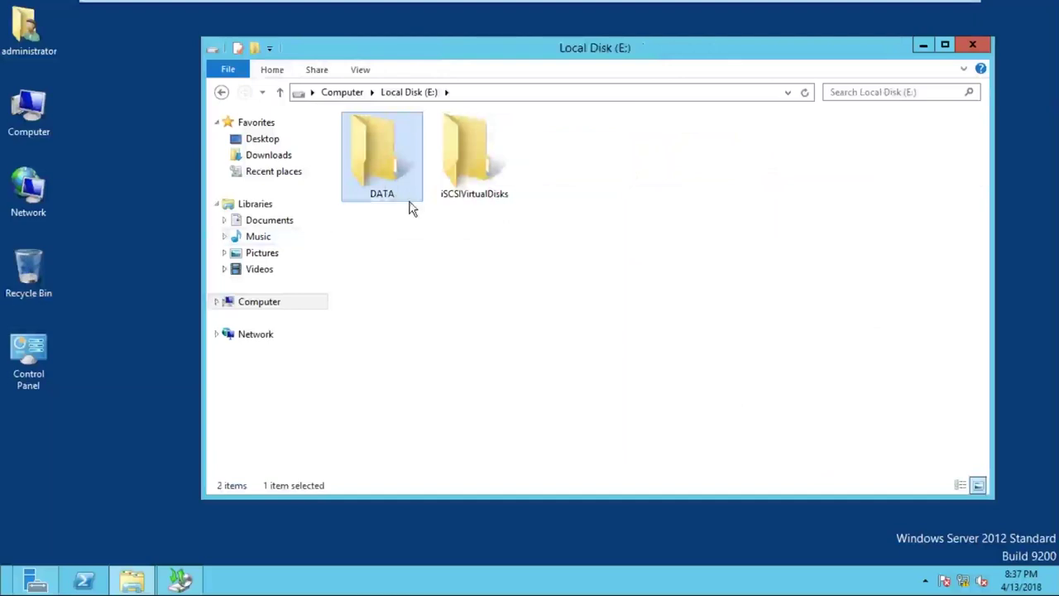
key("shift+Delete")
key("Return")
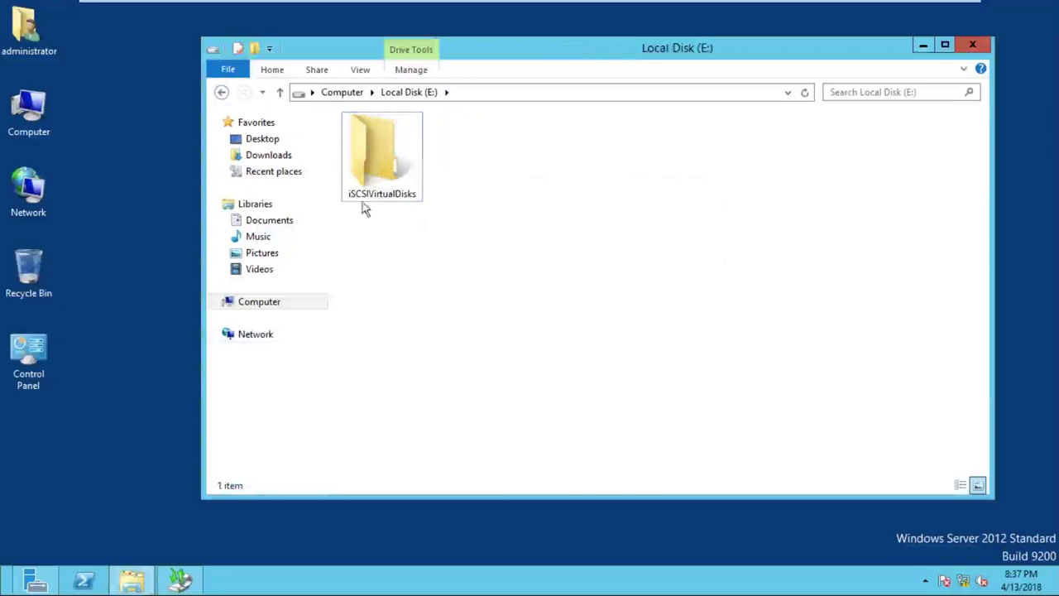
left_click(335, 92)
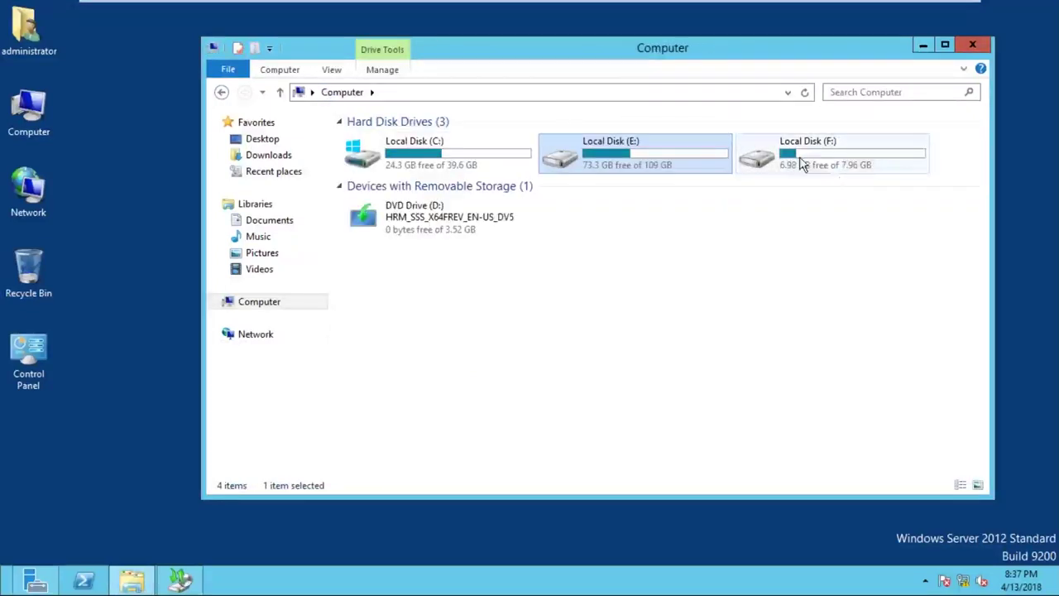
Switch back to the Windows Server Backup console and start the Recovery Wizard for Local Backup.
left_click(924, 45)
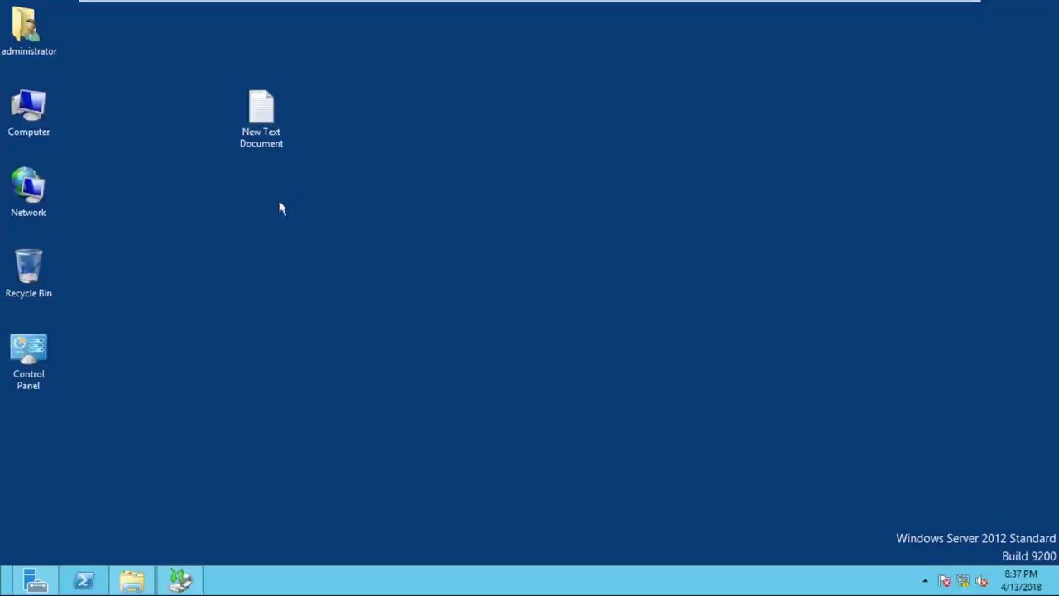
left_click(181, 579)
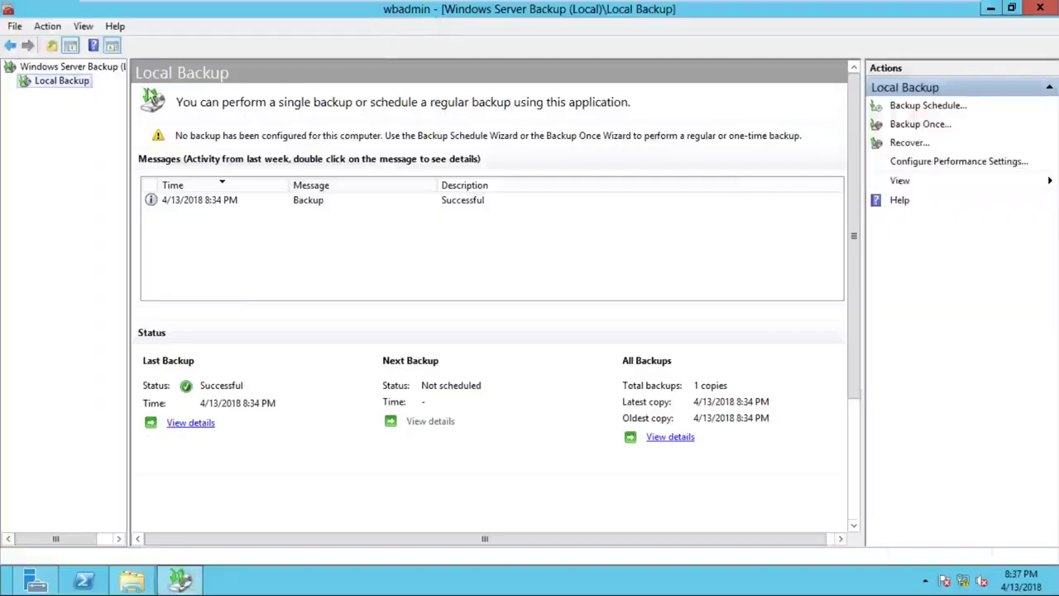
left_click(58, 86)
left_click(61, 91)
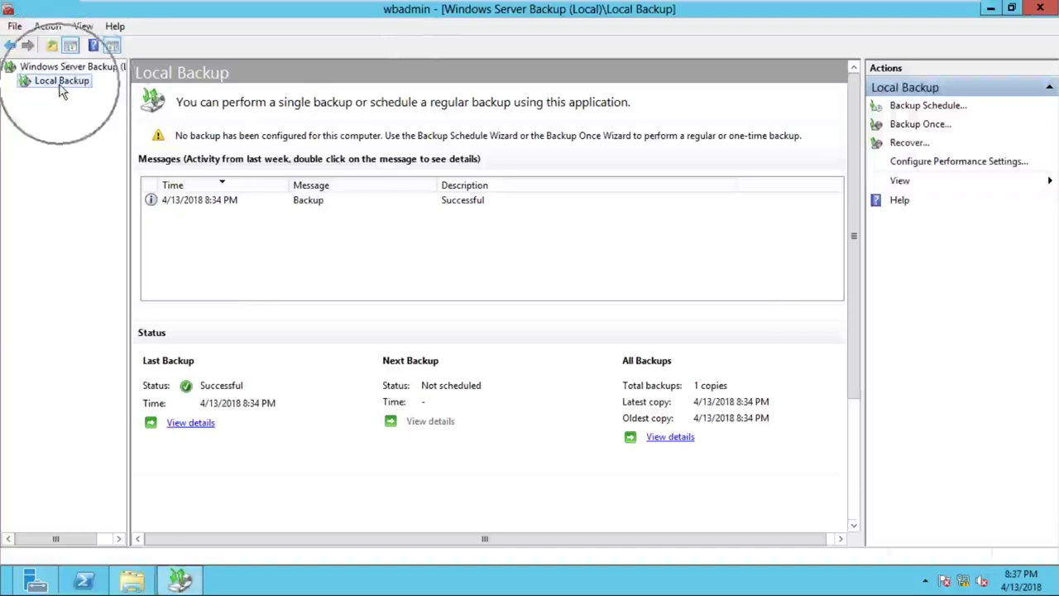
left_click(909, 146)
left_click(909, 146)
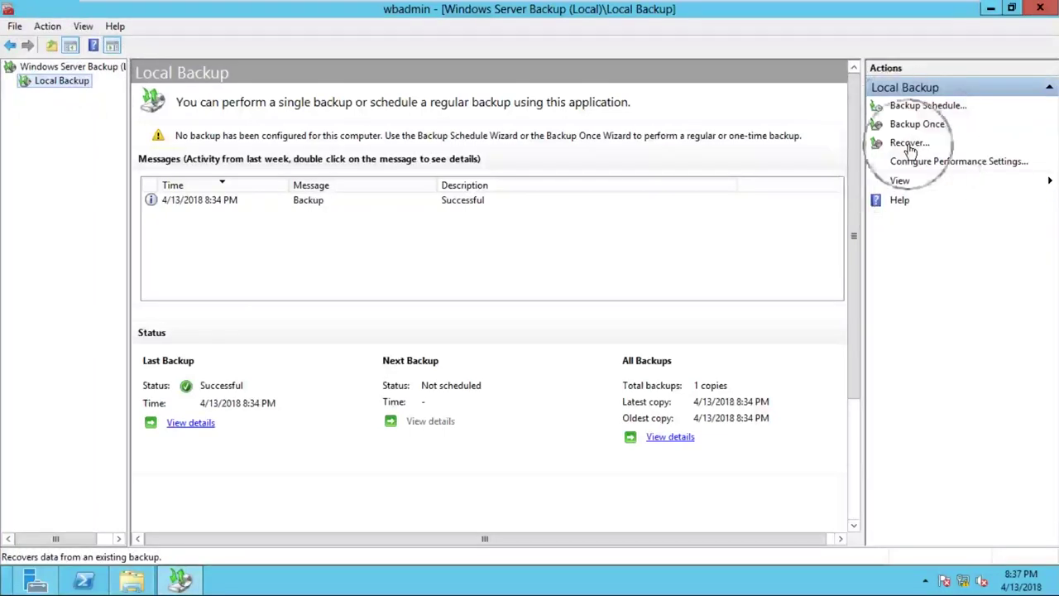
left_click(909, 146)
left_click(909, 146)
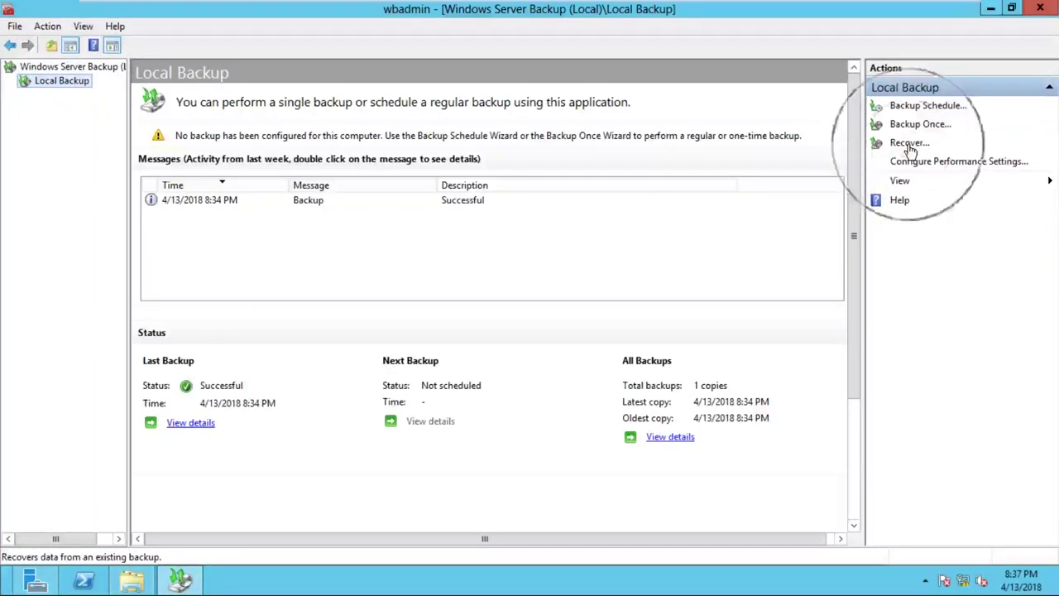
left_click(909, 145)
left_click(909, 146)
left_click(909, 146)
left_click(909, 145)
left_click(909, 146)
left_click(909, 145)
left_click(909, 146)
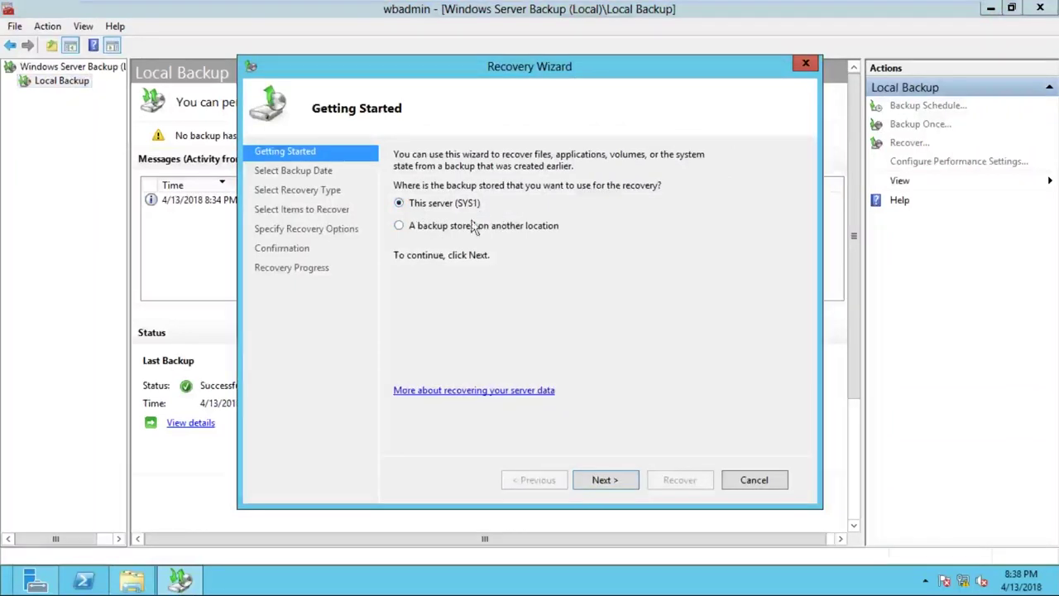
Choose the backup stored on This server (SYS1), keep the 4/13/2018 8:34 PM backup, and proceed to the recovery type.
left_click(426, 206)
left_click(614, 479)
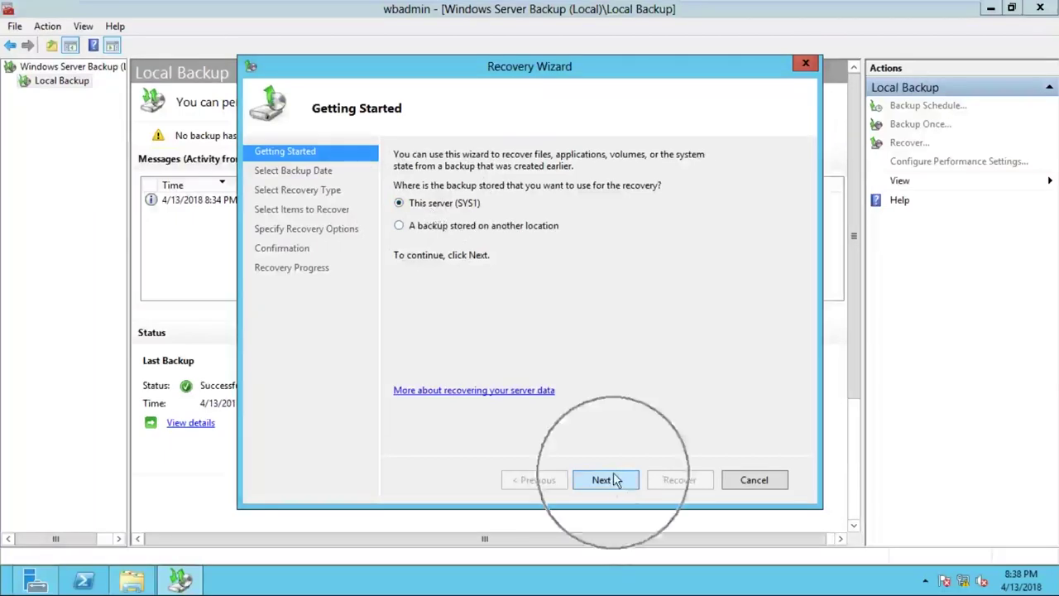
left_click(610, 480)
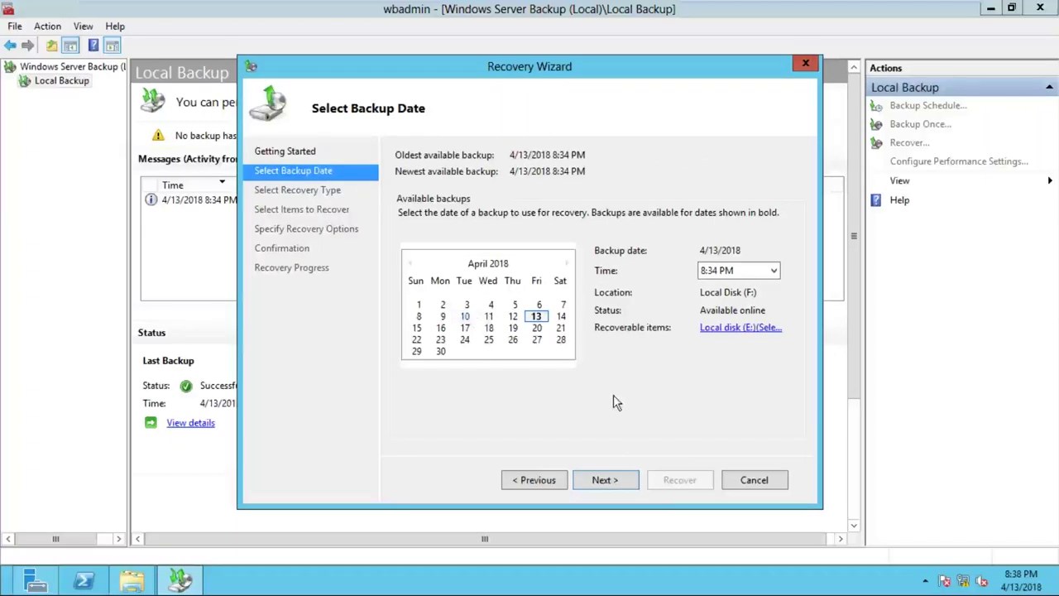
left_click(618, 482)
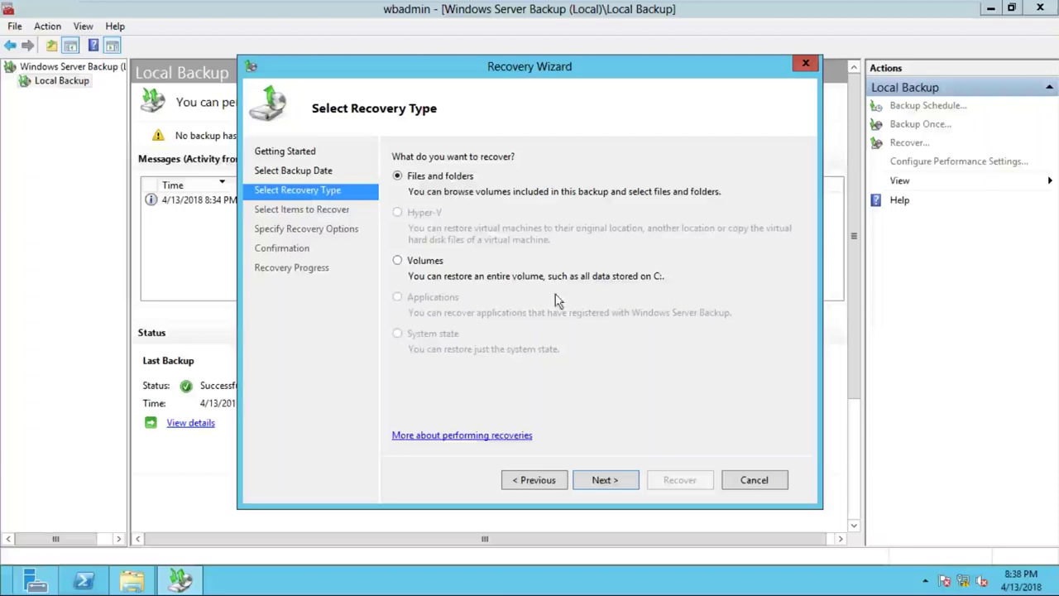
Choose Files and folders as the recovery type, select the DATA folder under Local disk (E:) on SYS1, and continue to the recovery options.
left_click(610, 488)
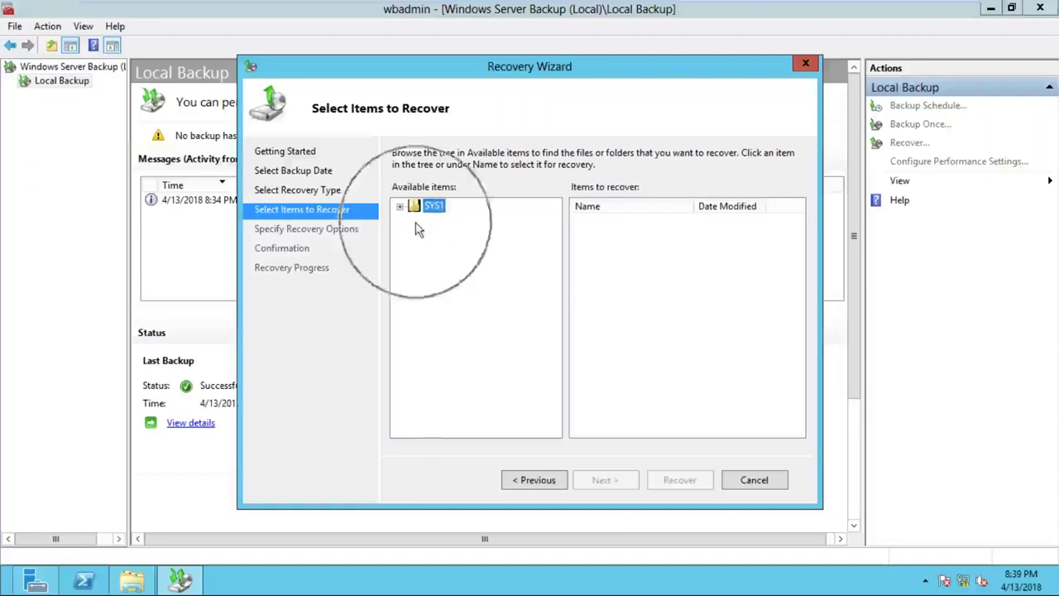
left_click(400, 206)
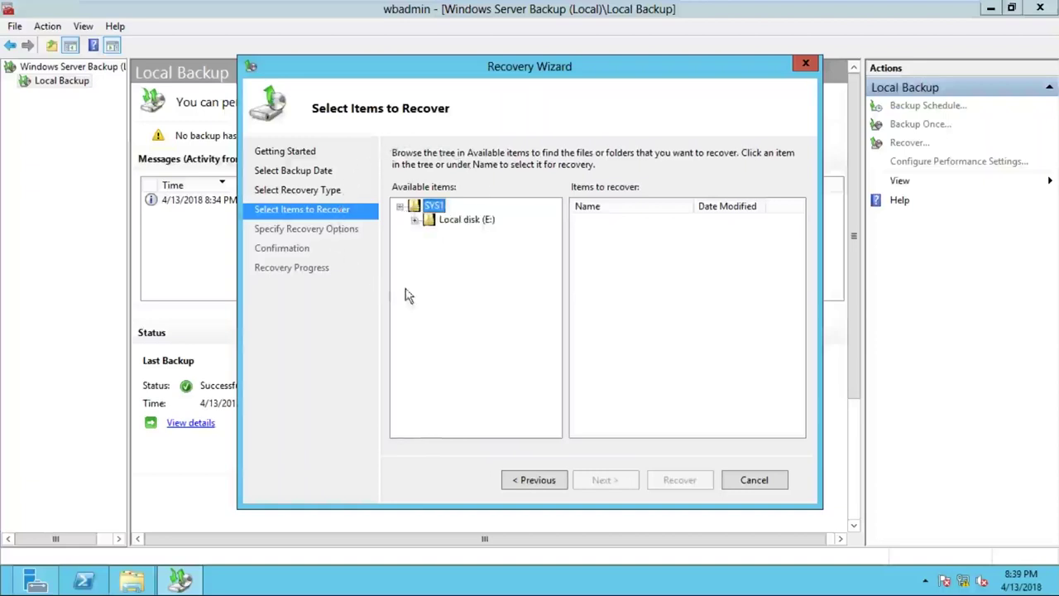
left_click(415, 220)
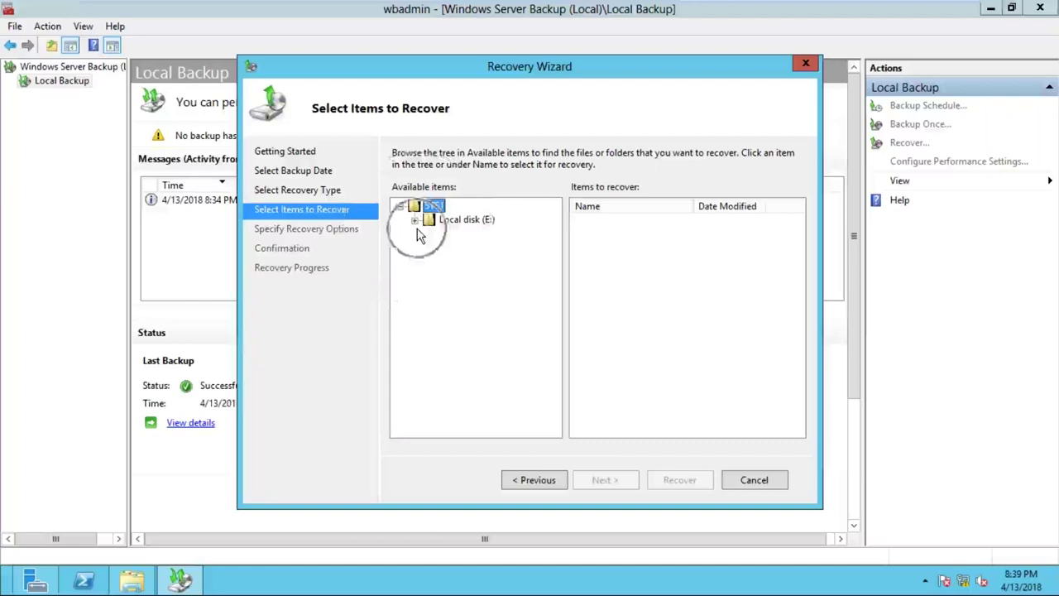
left_click(467, 236)
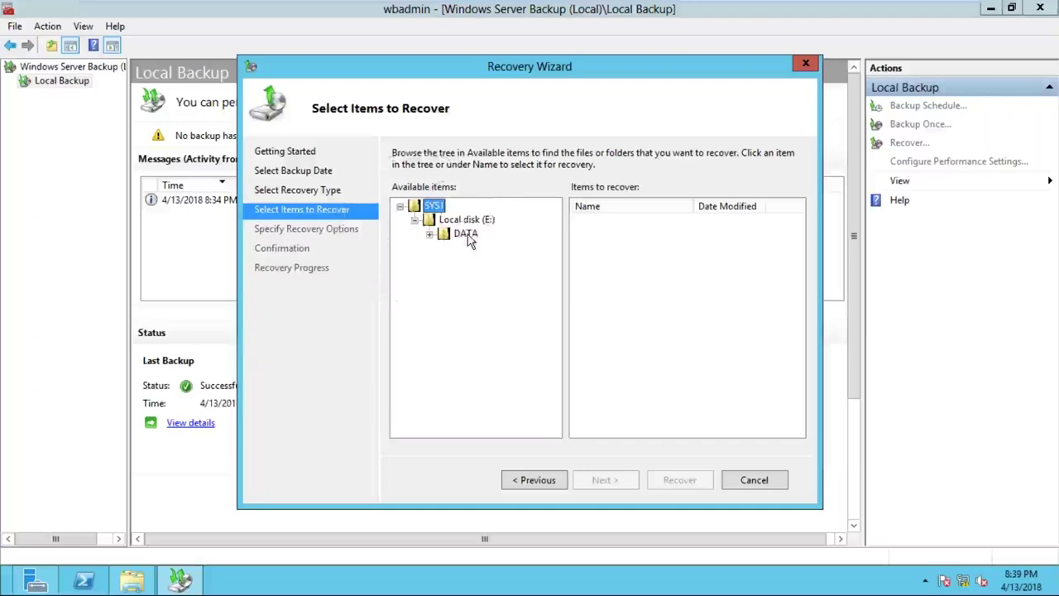
left_click(466, 234)
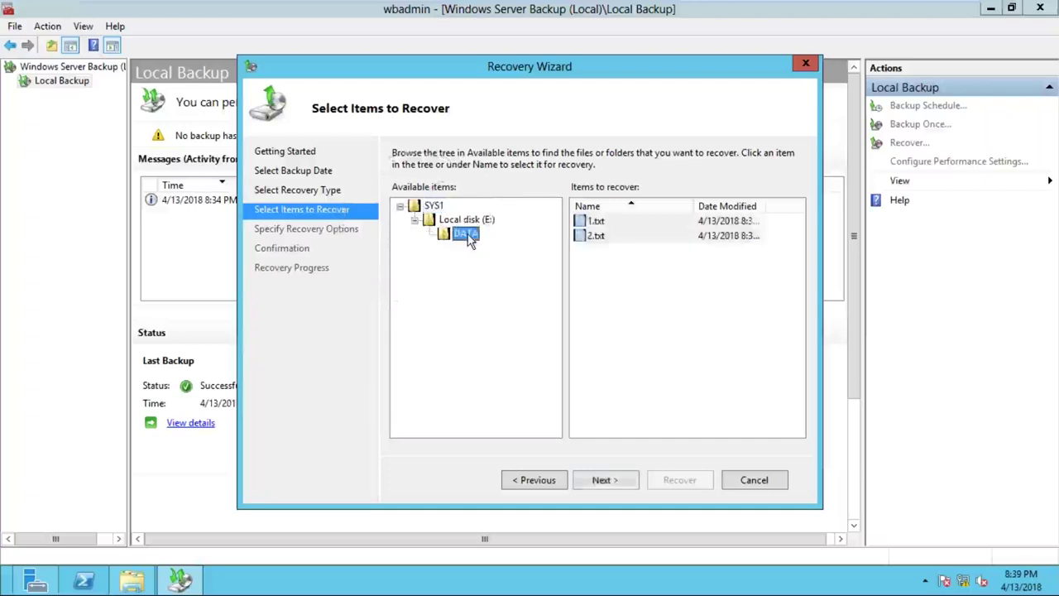
left_click(611, 478)
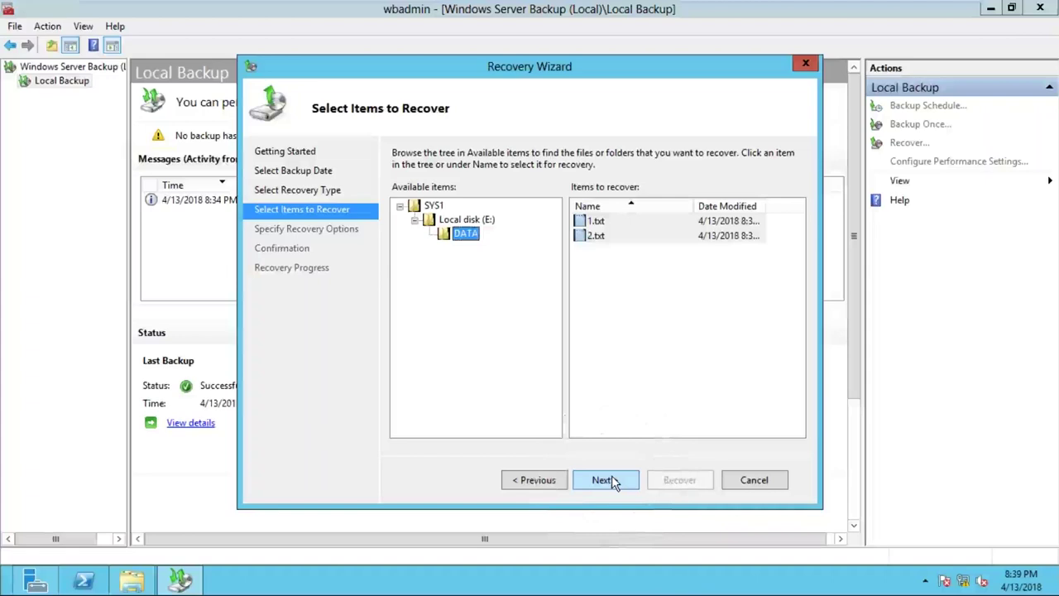
left_click(614, 483)
left_click(615, 488)
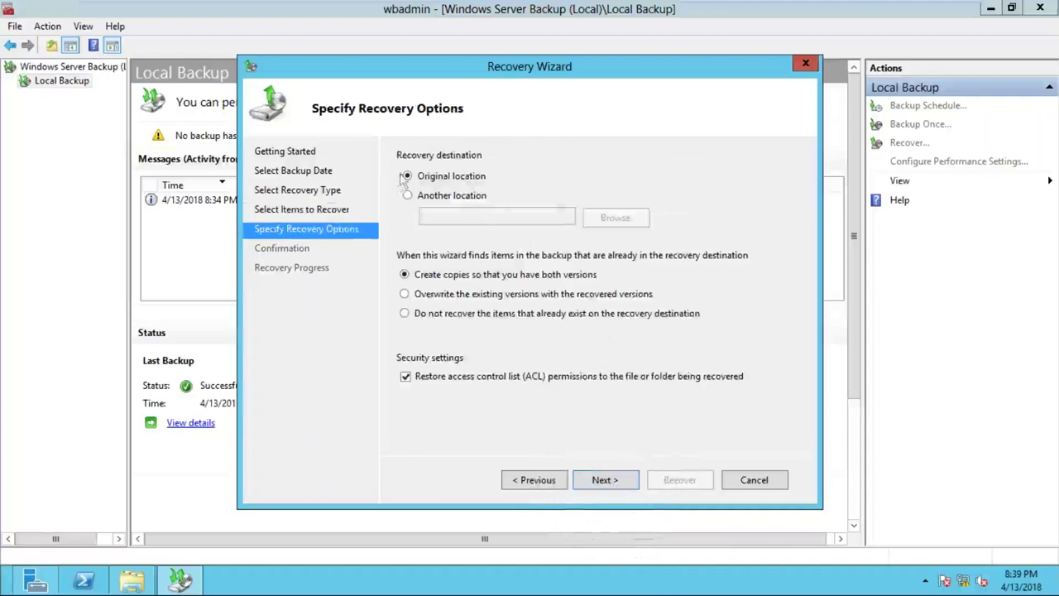
Recover the DATA files to their original location, creating copies of existing items, then close the wizard and the backup console.
left_click(463, 162)
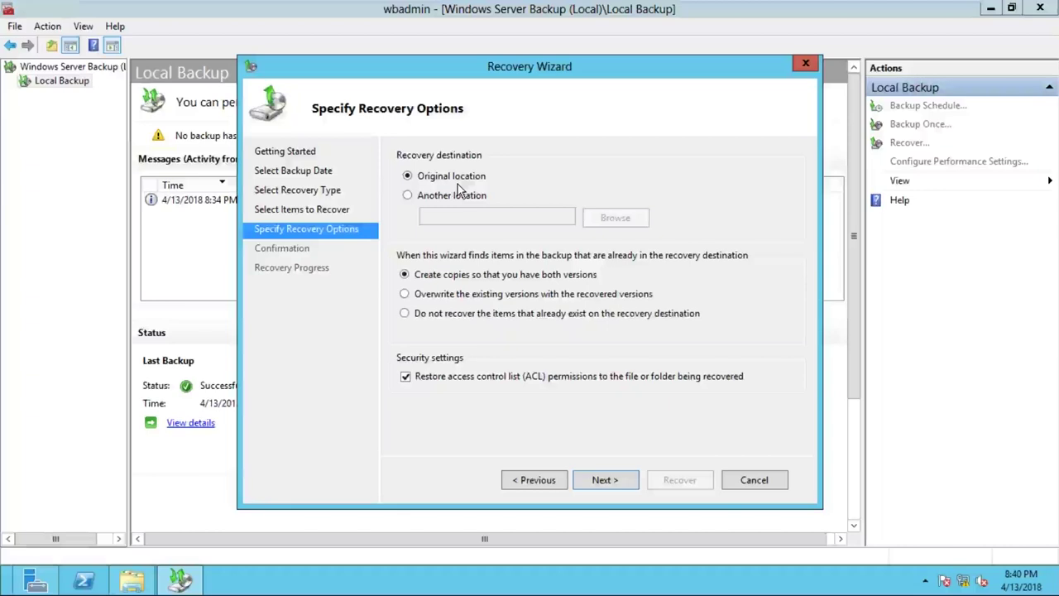
left_click(605, 481)
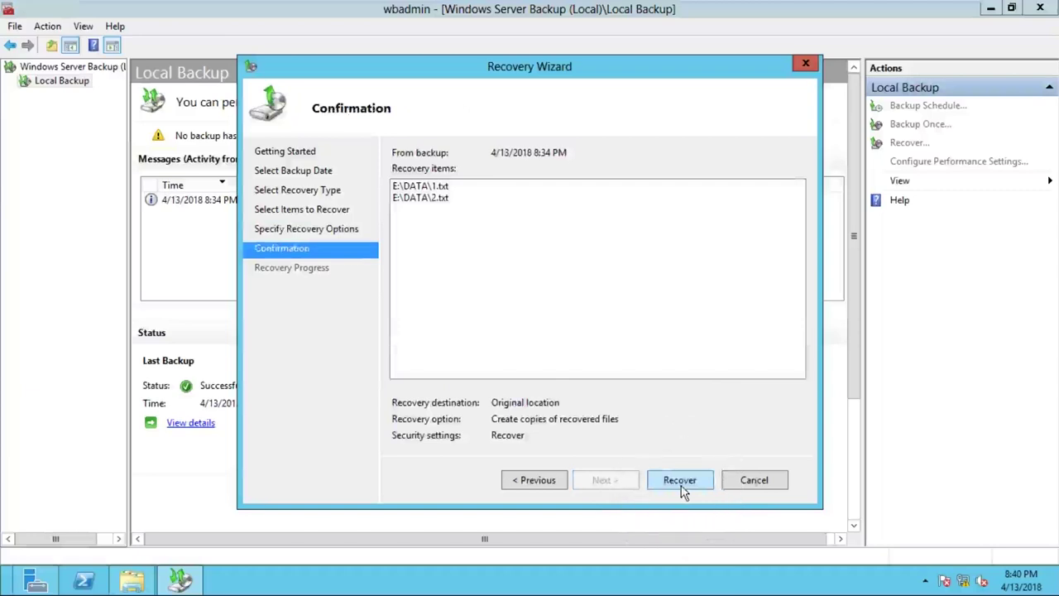
left_click(679, 481)
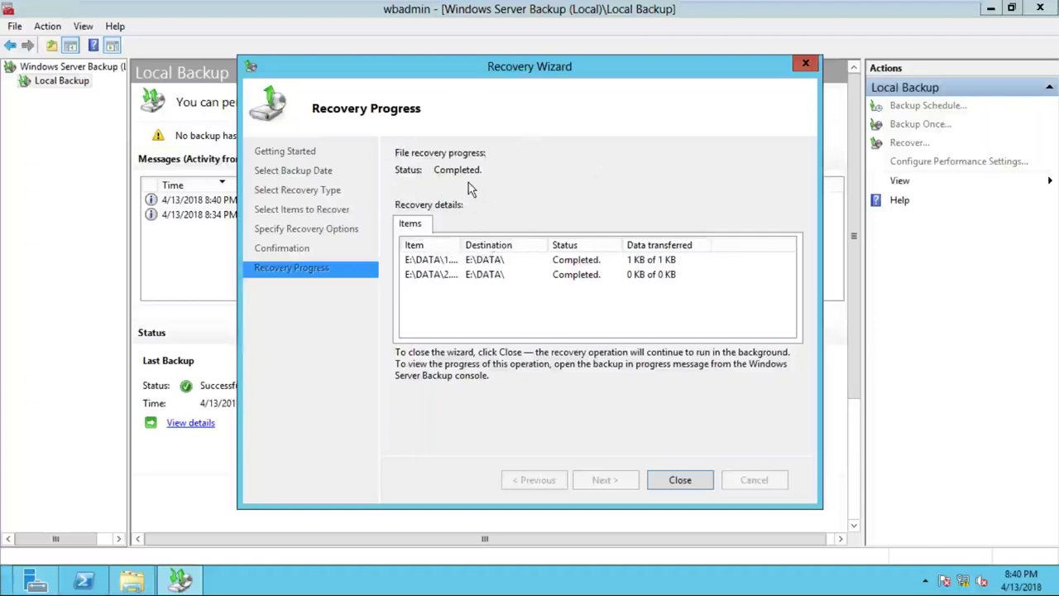
left_click(681, 483)
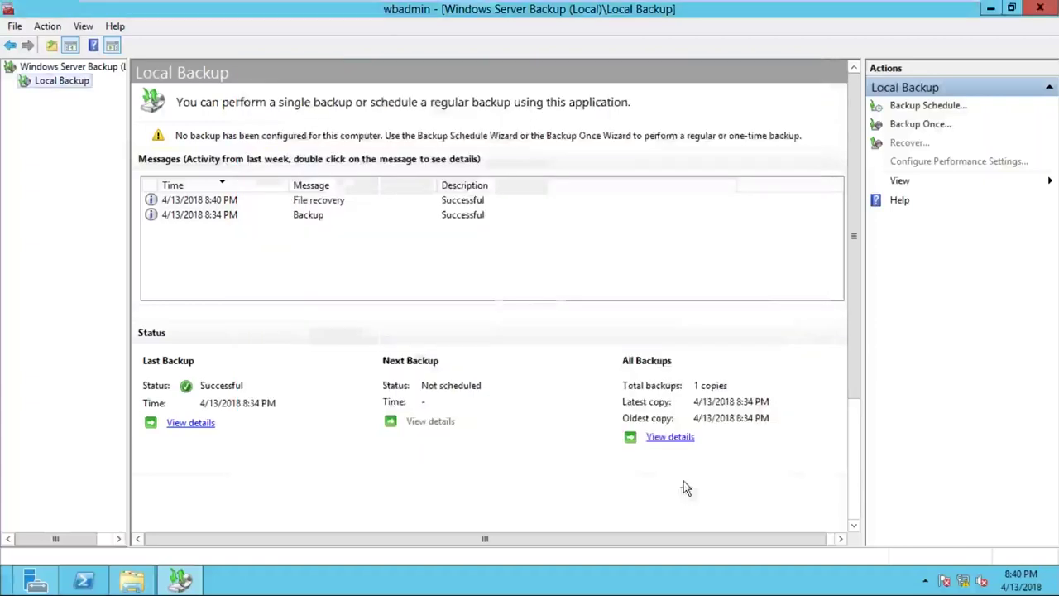
left_click(1040, 8)
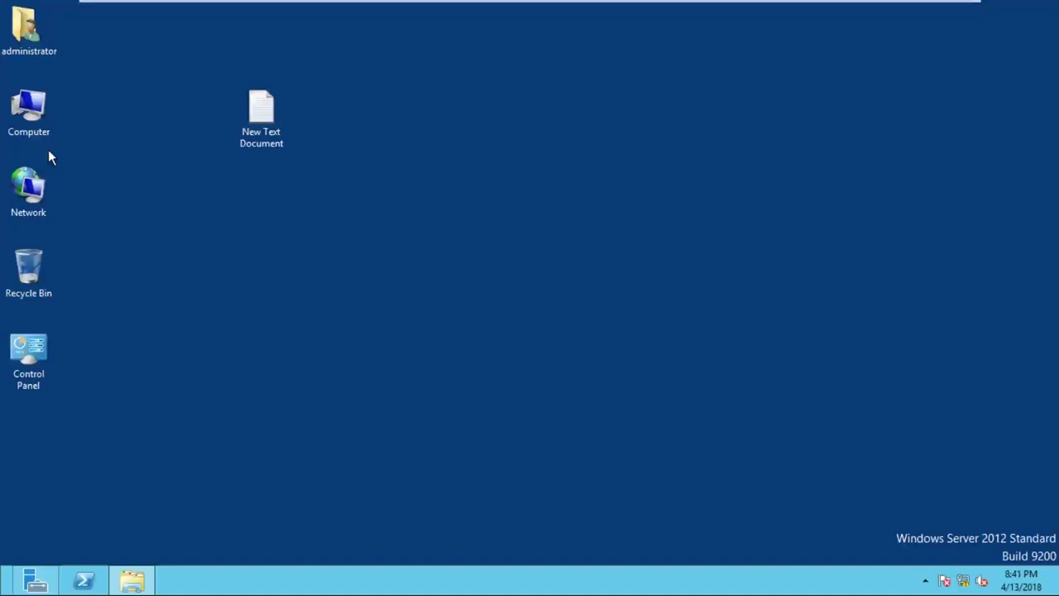
Check the recovered DATA folder on Local Disk (E:), view the contents of text document 1, and close the file and Explorer windows.
double_click(28, 116)
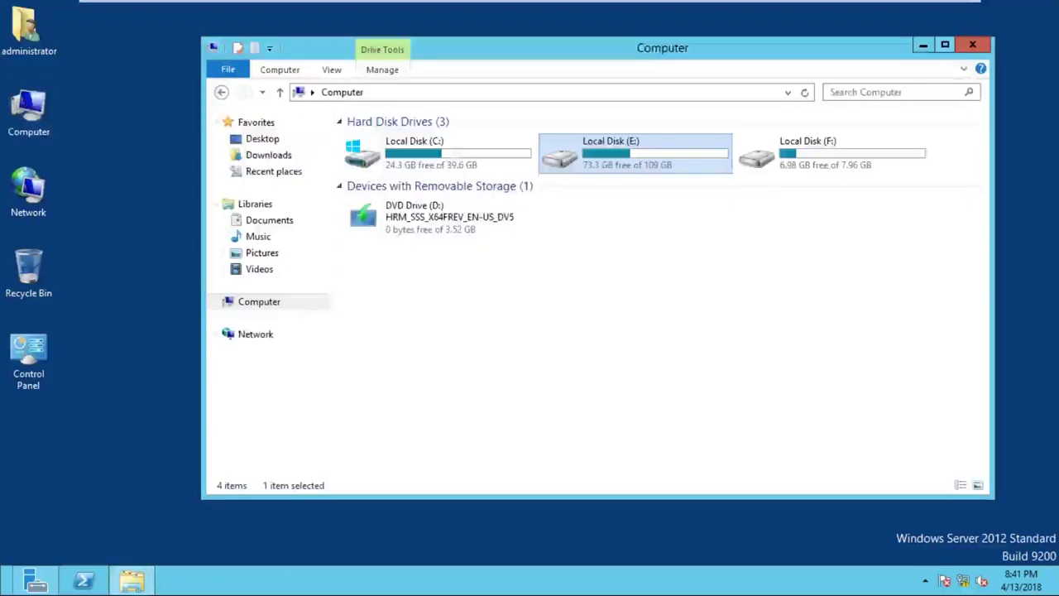
double_click(605, 161)
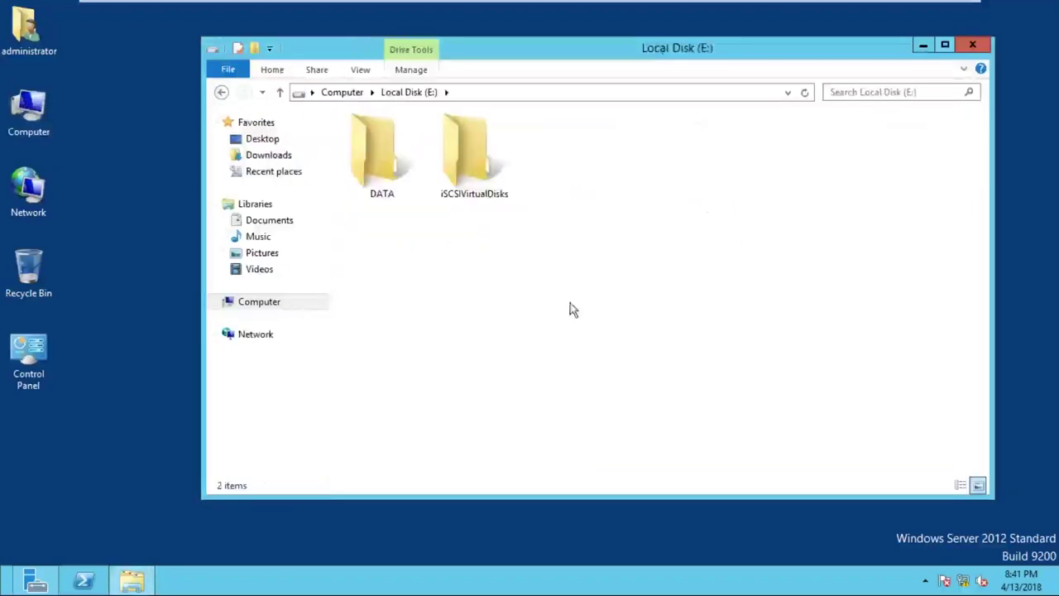
left_click(378, 187)
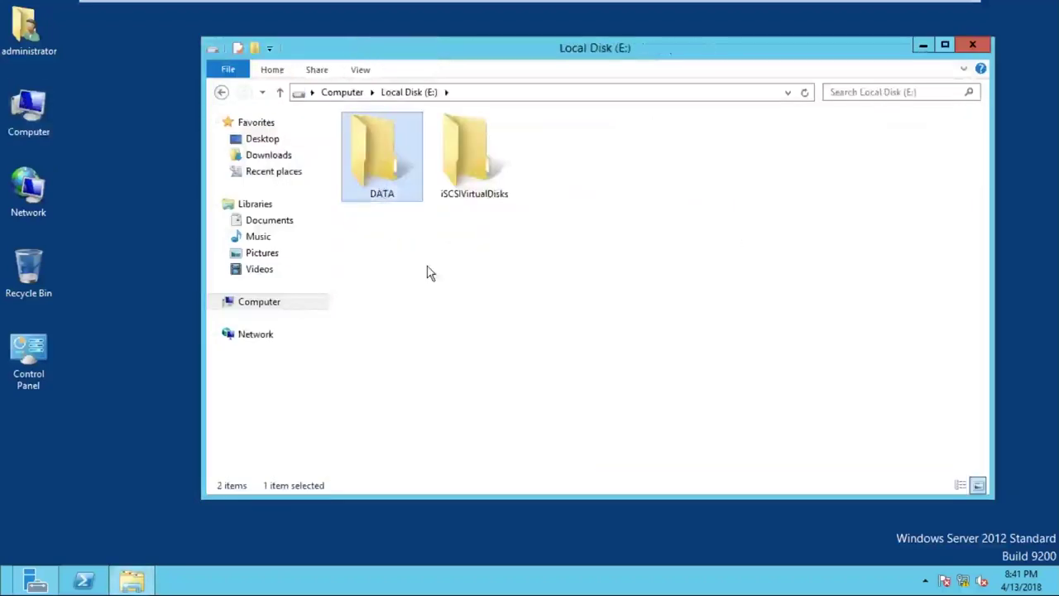
double_click(378, 175)
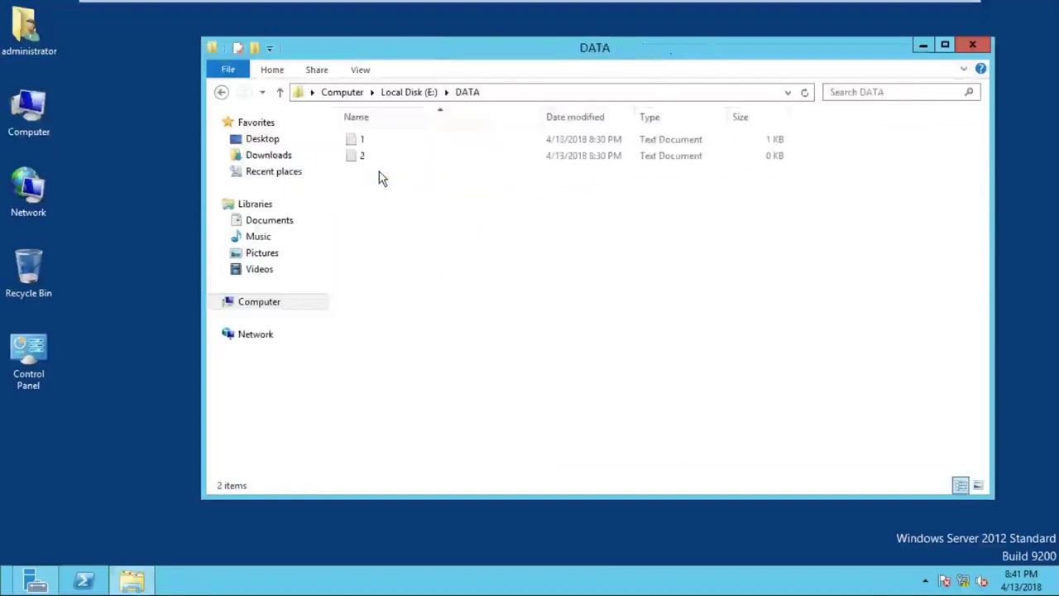
left_click(372, 144)
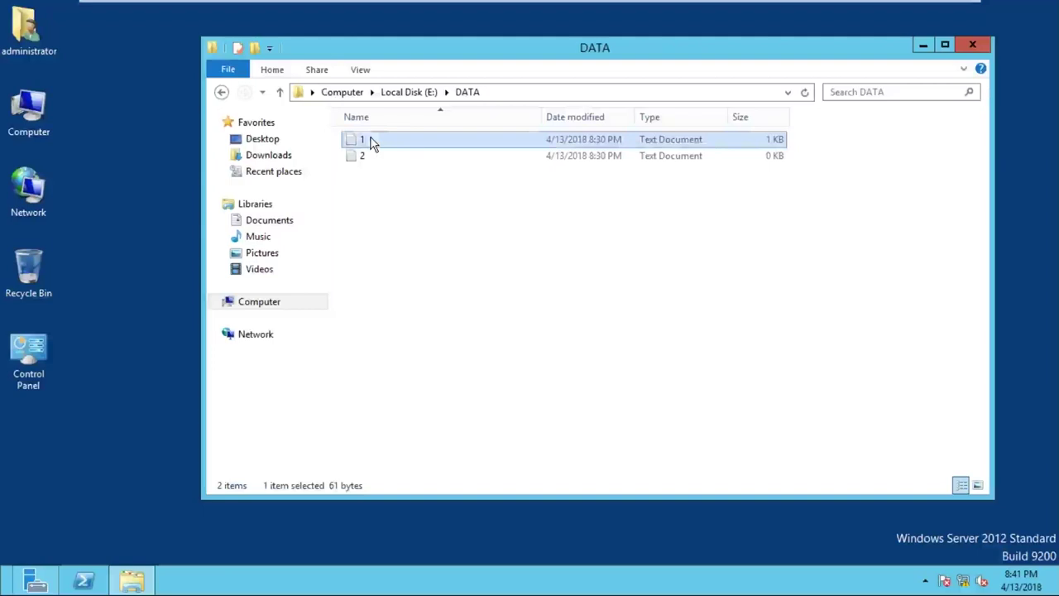
double_click(372, 142)
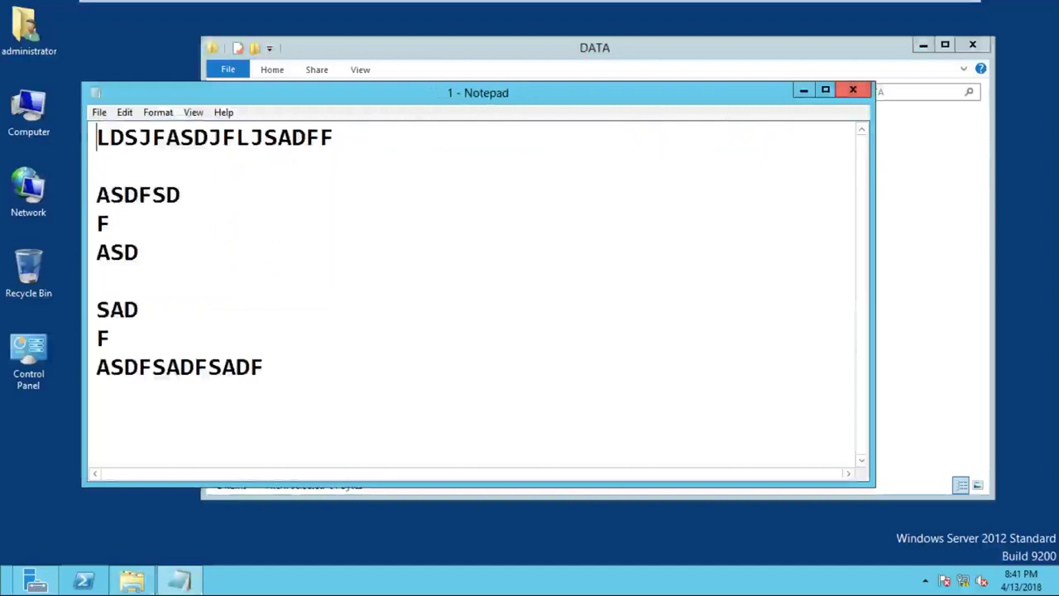
left_click(852, 90)
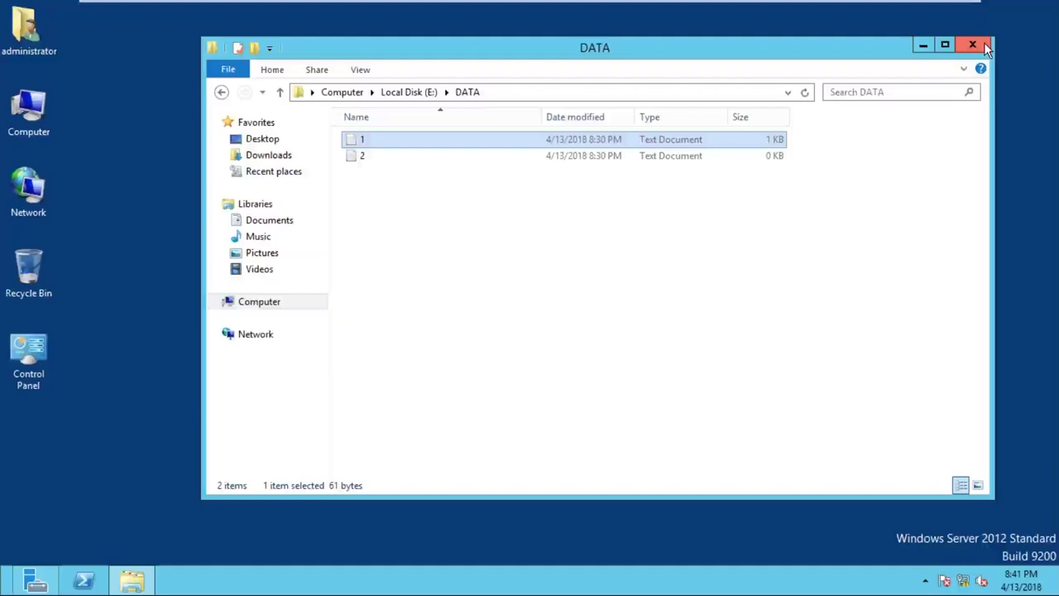
key("BackSpace")
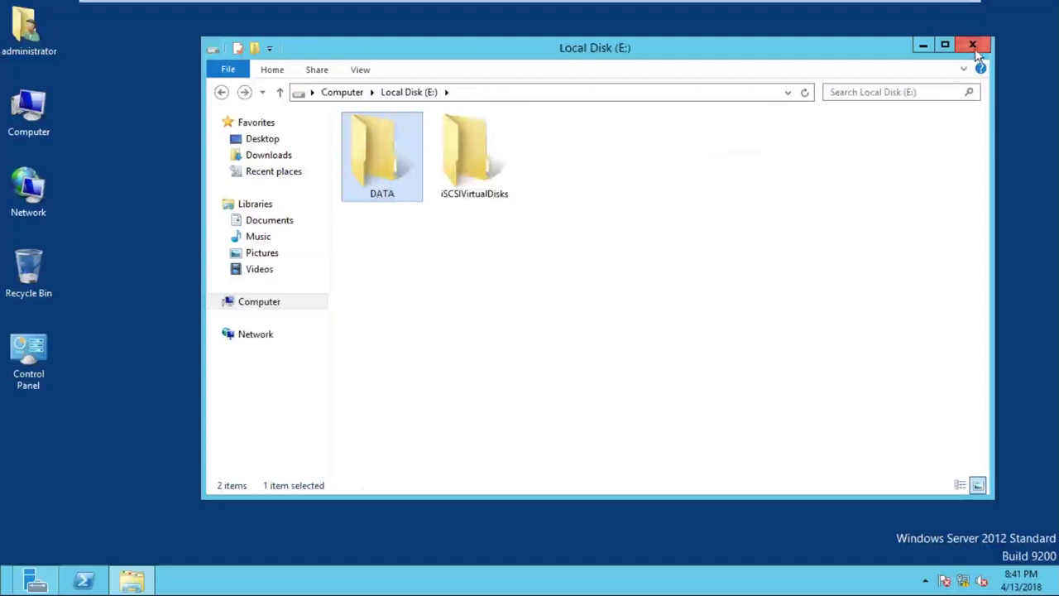
left_click(972, 44)
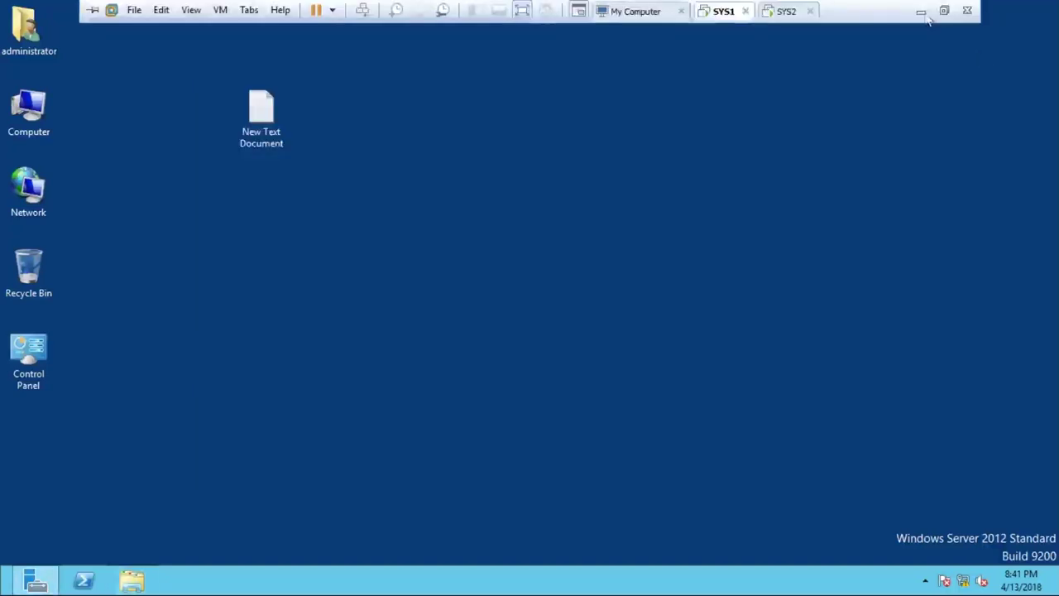
left_click(930, 8)
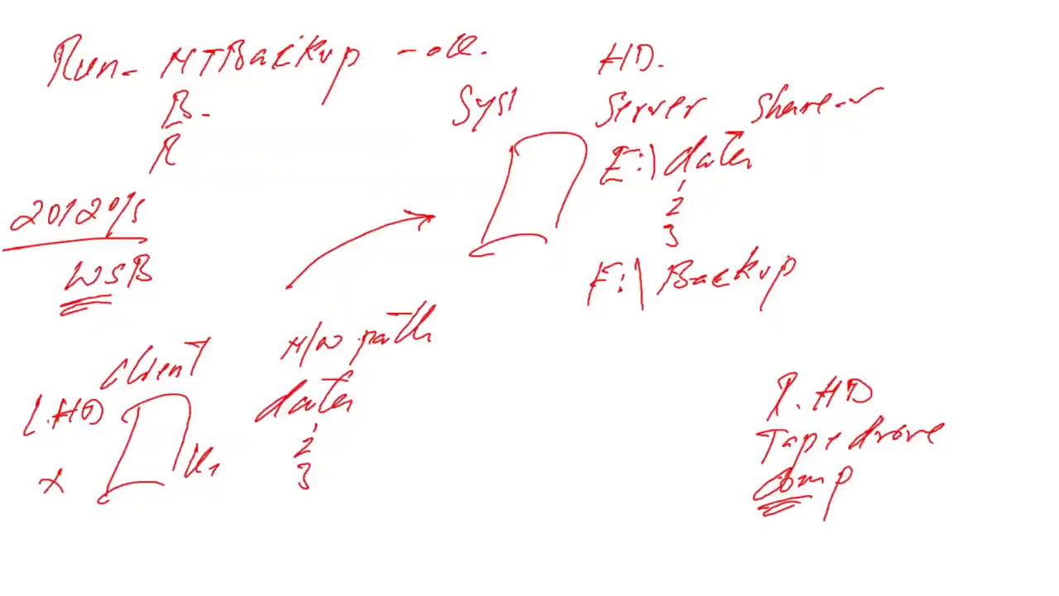
key("e")
key("alt+Tab")
key("alt+Tab")
key("Right")
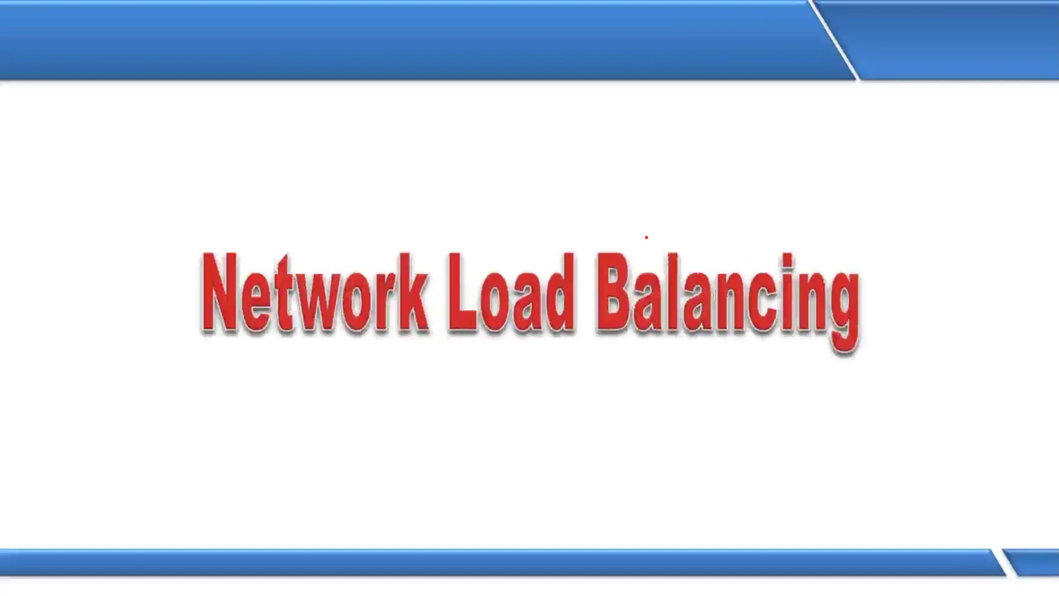
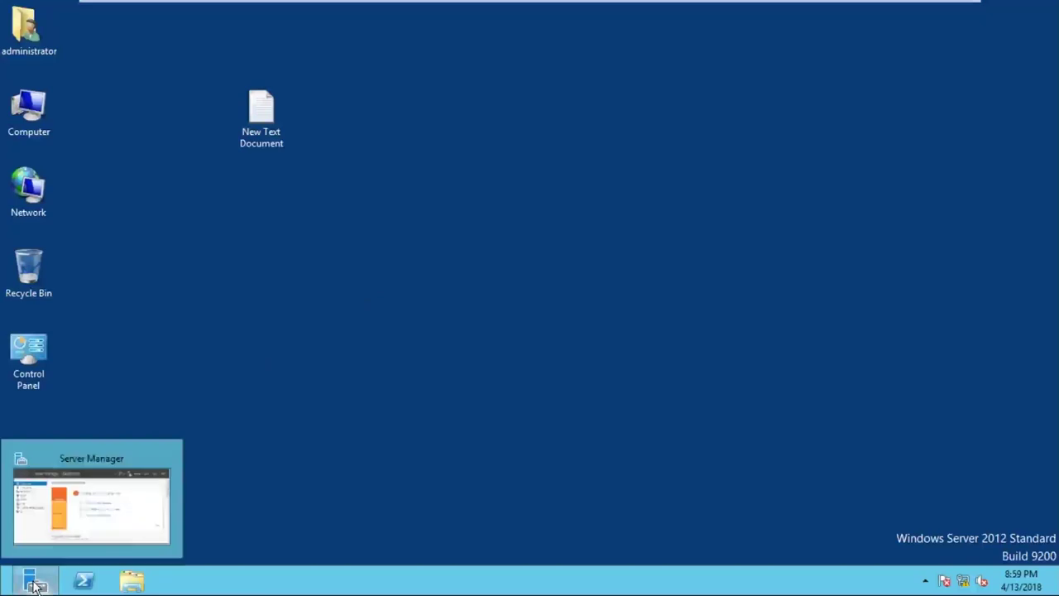
Bring up Server Manager and start the Add Roles and Features Wizard.
left_click(99, 527)
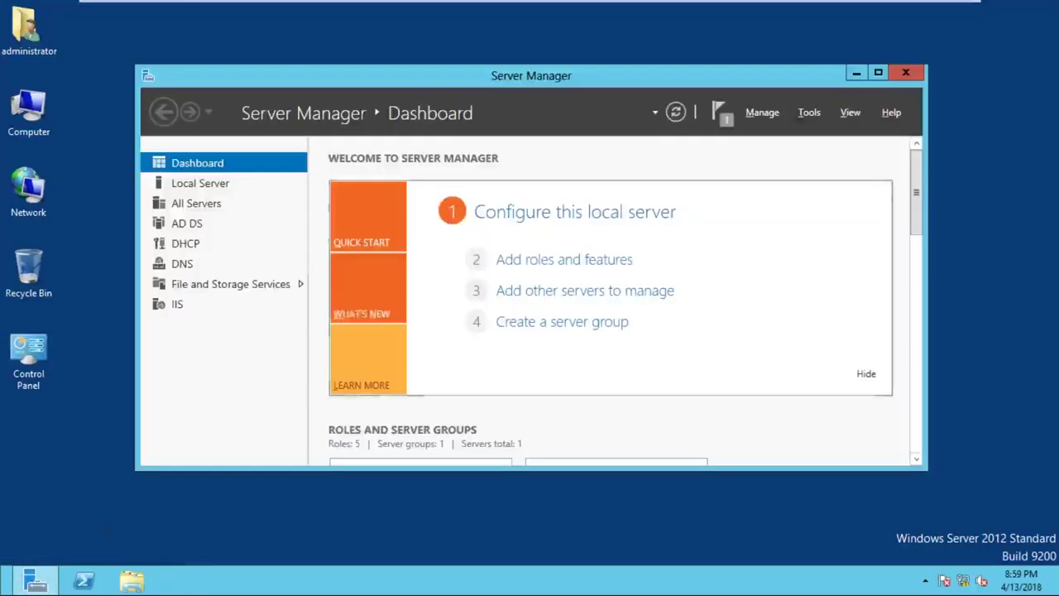
left_click(560, 263)
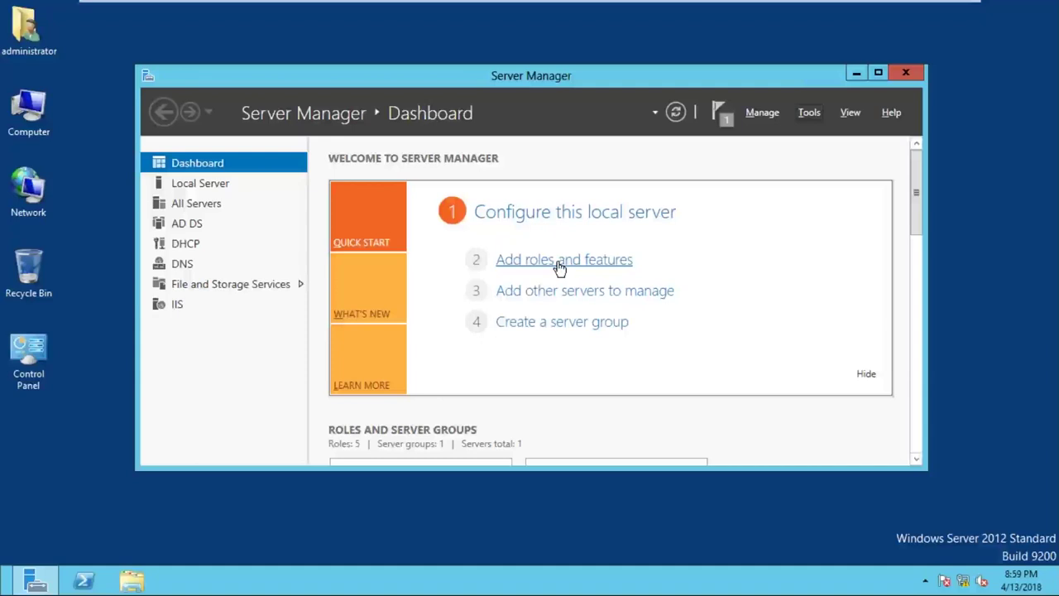
left_click(560, 265)
left_click(559, 265)
left_click(560, 265)
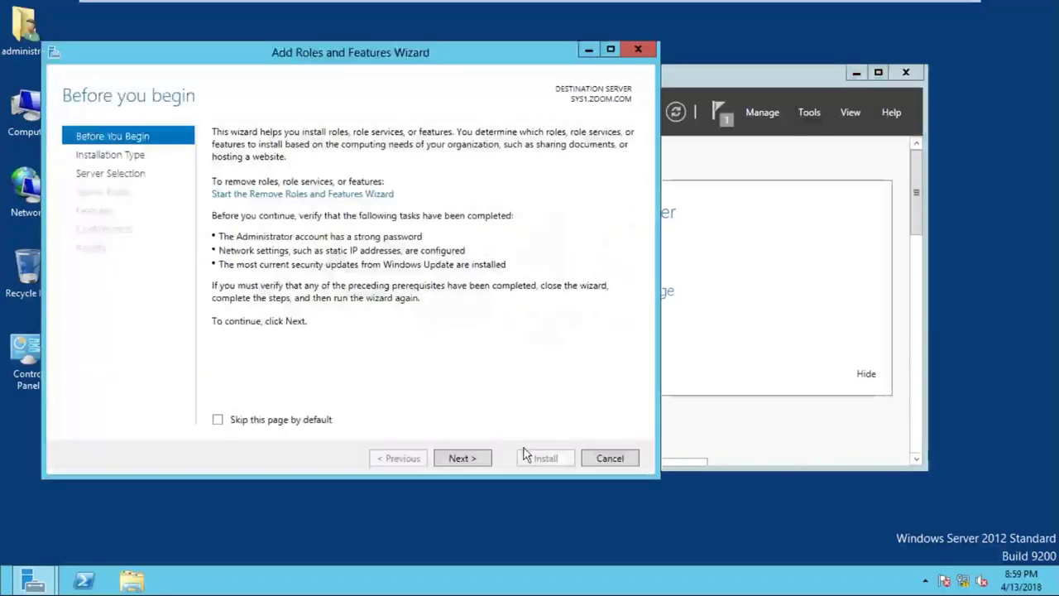
Keep role-based or feature-based installation with SYS1.ZOOM.COM as the destination server, and proceed past the server roles to the features.
left_click(485, 463)
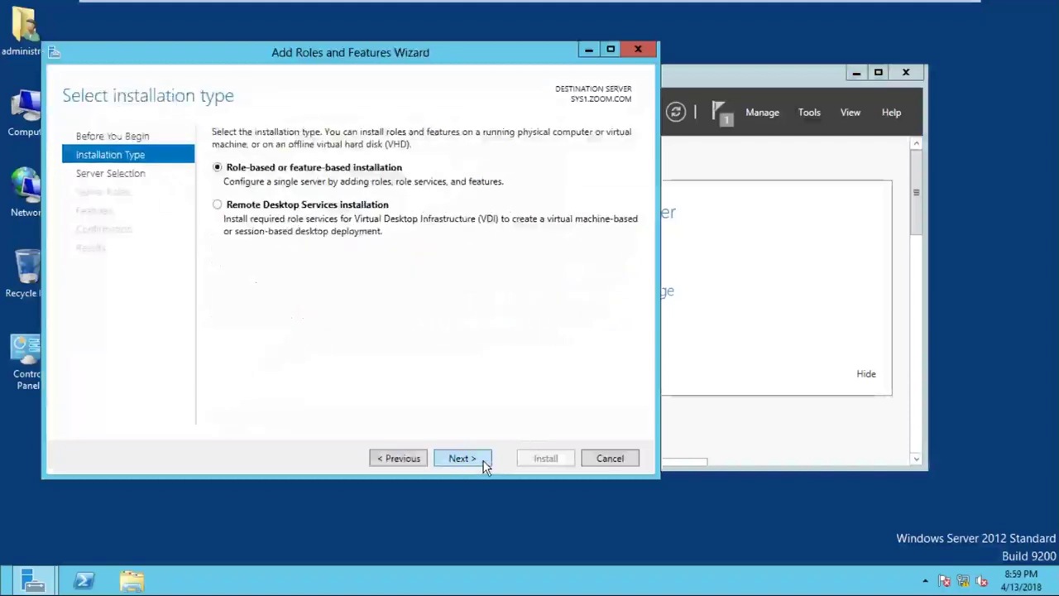
left_click(485, 463)
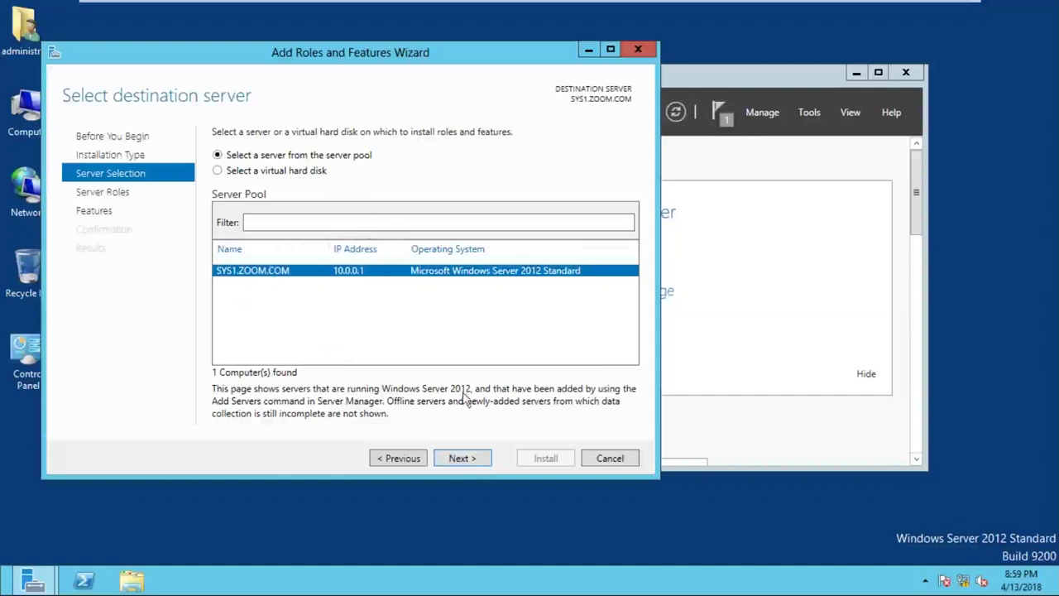
left_click(460, 458)
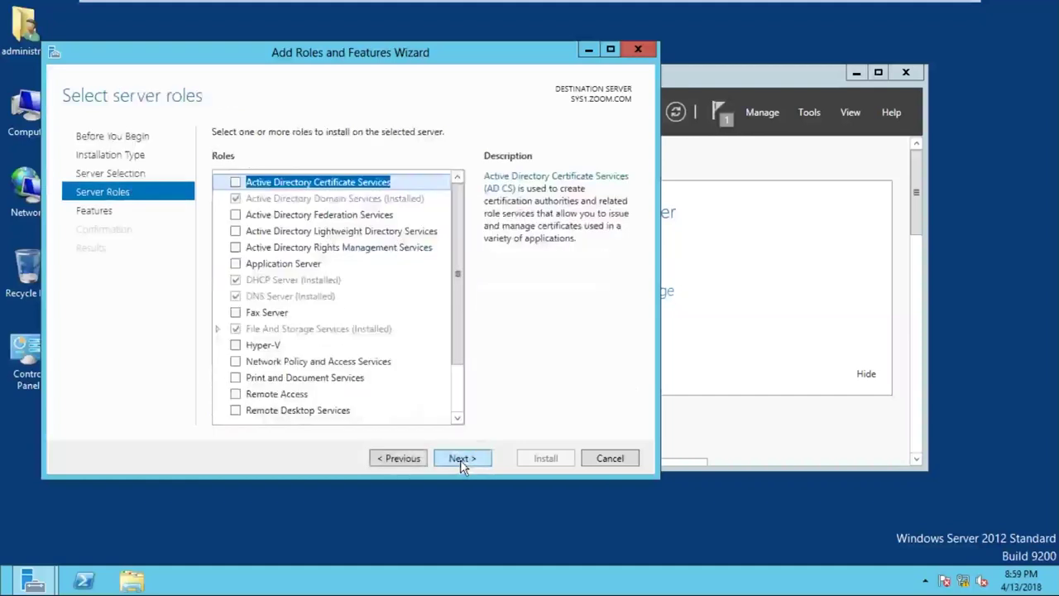
left_click(461, 462)
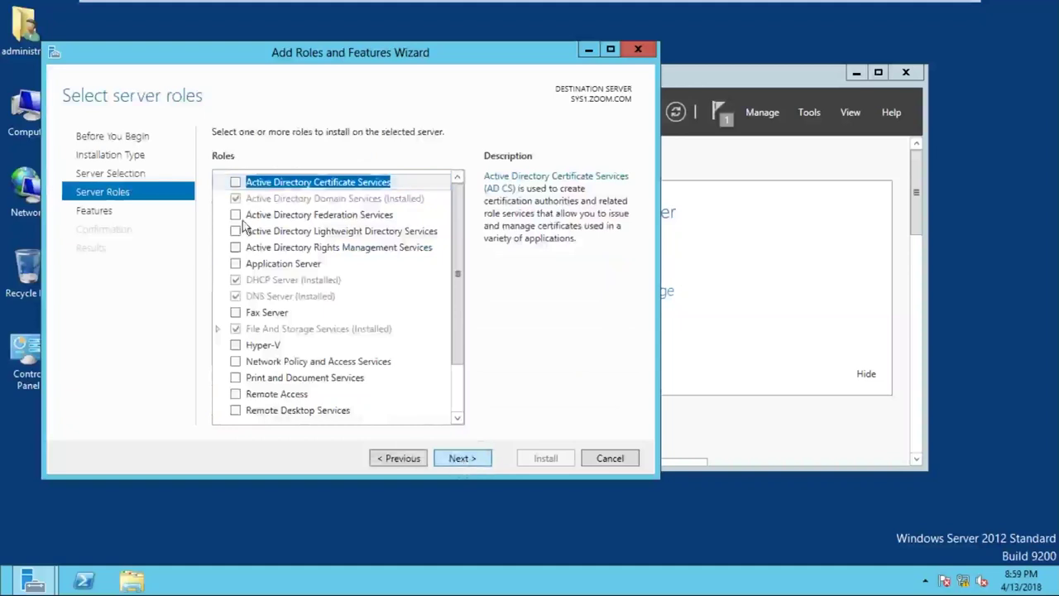
Select the Network Load Balancing feature and add its required Network Load Balancing Tools, including management tools.
left_click_drag(456, 212, 461, 279)
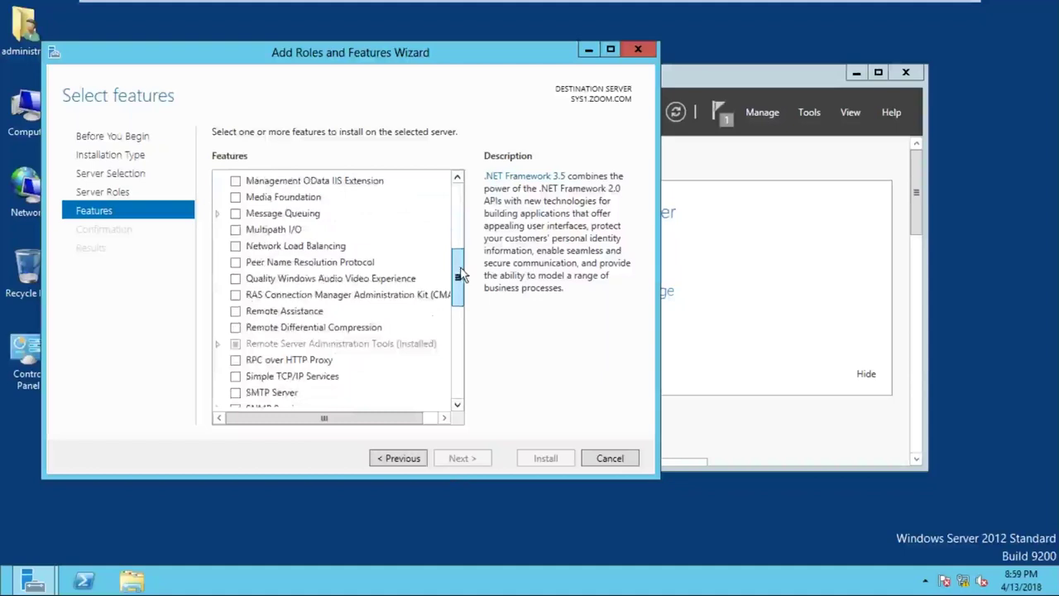
left_click(314, 247)
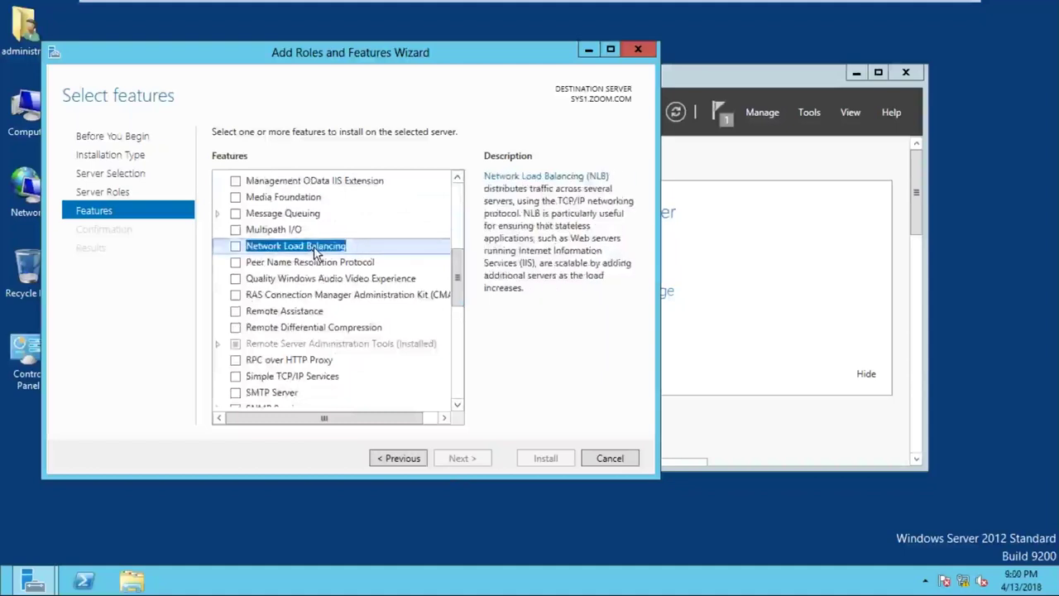
left_click(235, 247)
left_click(402, 411)
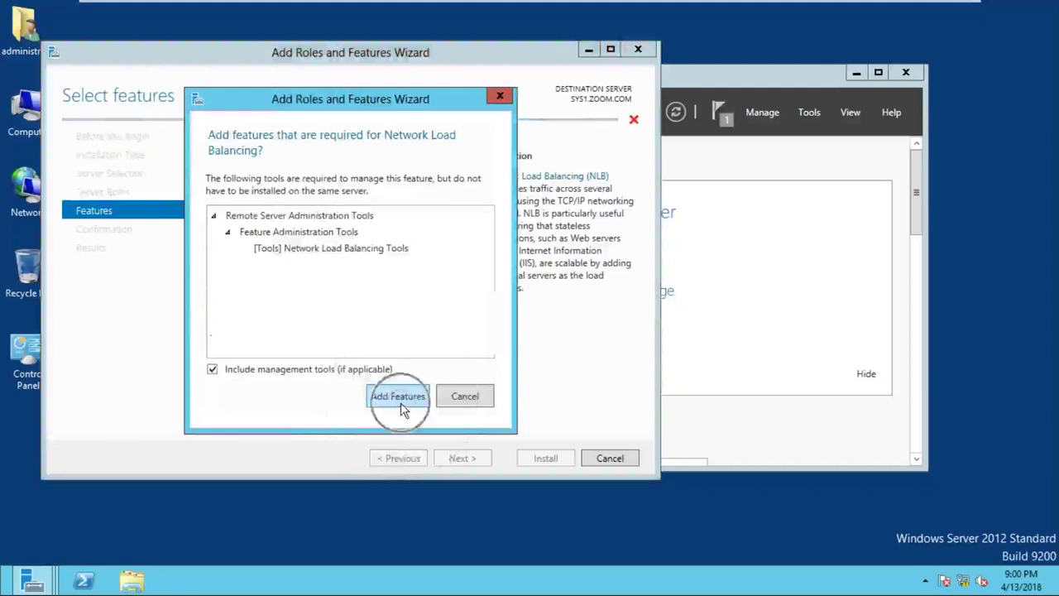
left_click(402, 404)
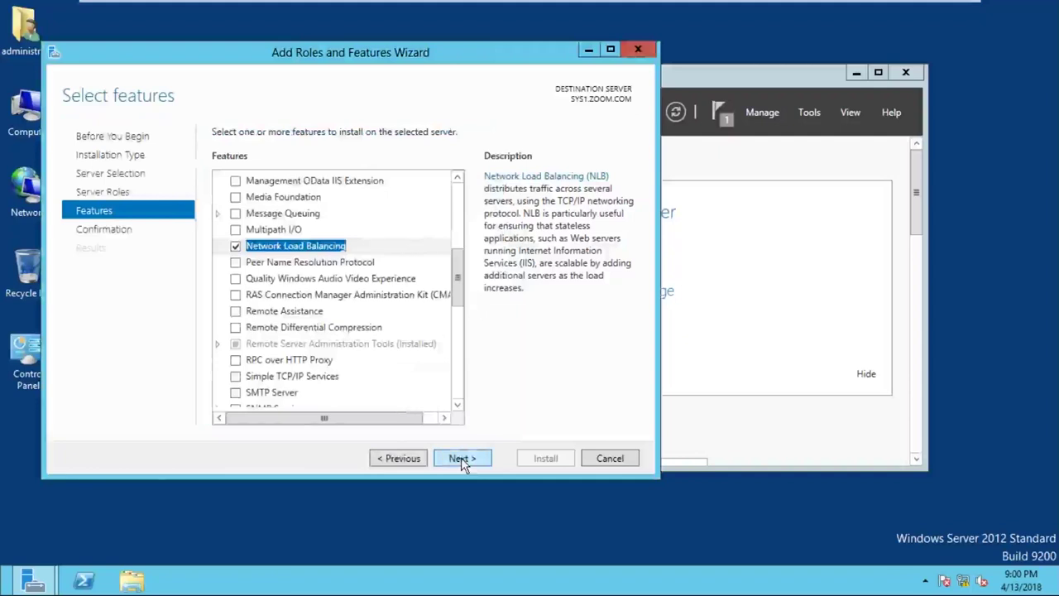
Confirm the selected features and start installing Network Load Balancing with its tools on SYS1.ZOOM.COM.
left_click(461, 459)
left_click(536, 462)
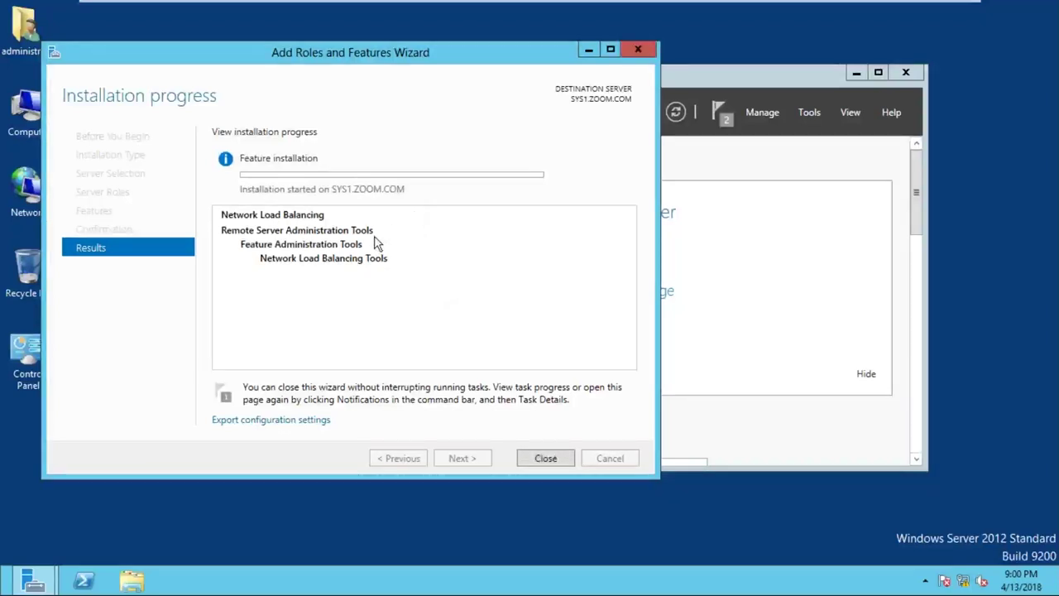
mouse_move(554, 3)
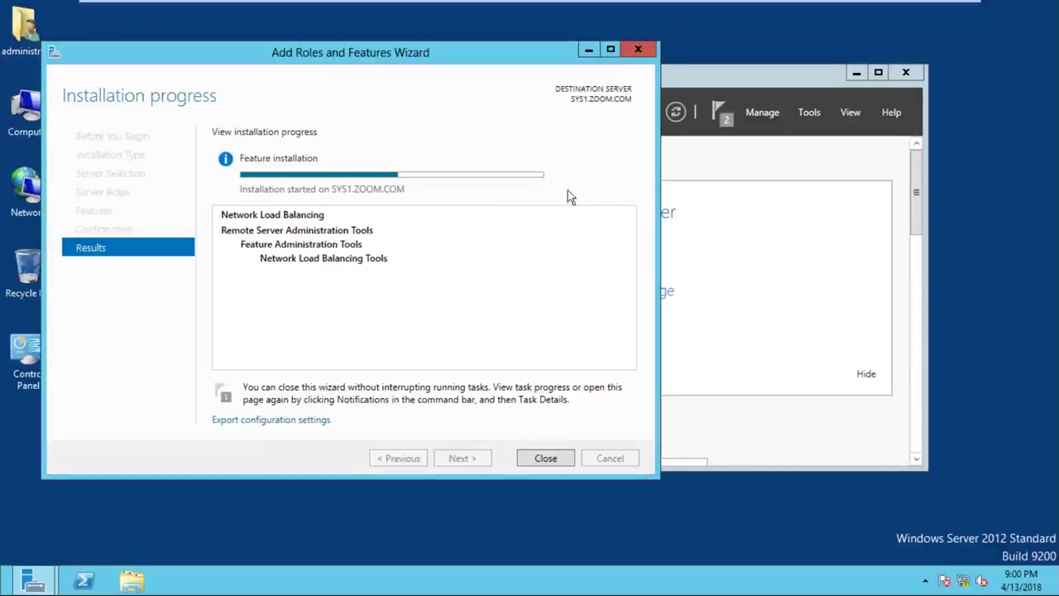
Switch to the SYS2 virtual machine, check its computer name and domain in the System properties, and close that window.
mouse_move(661, 3)
left_click(786, 11)
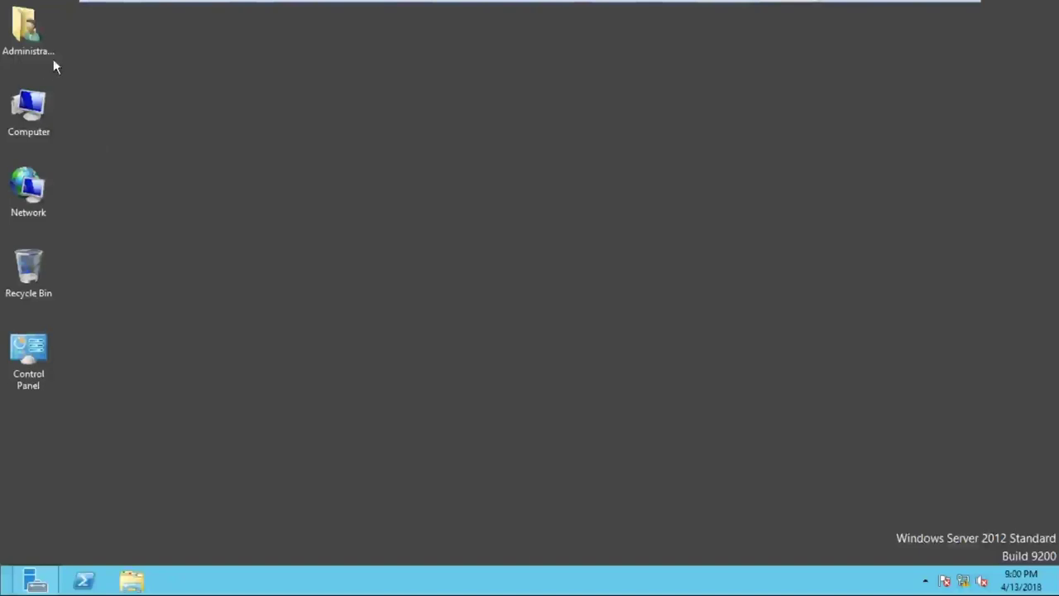
right_click(42, 105)
left_click(135, 260)
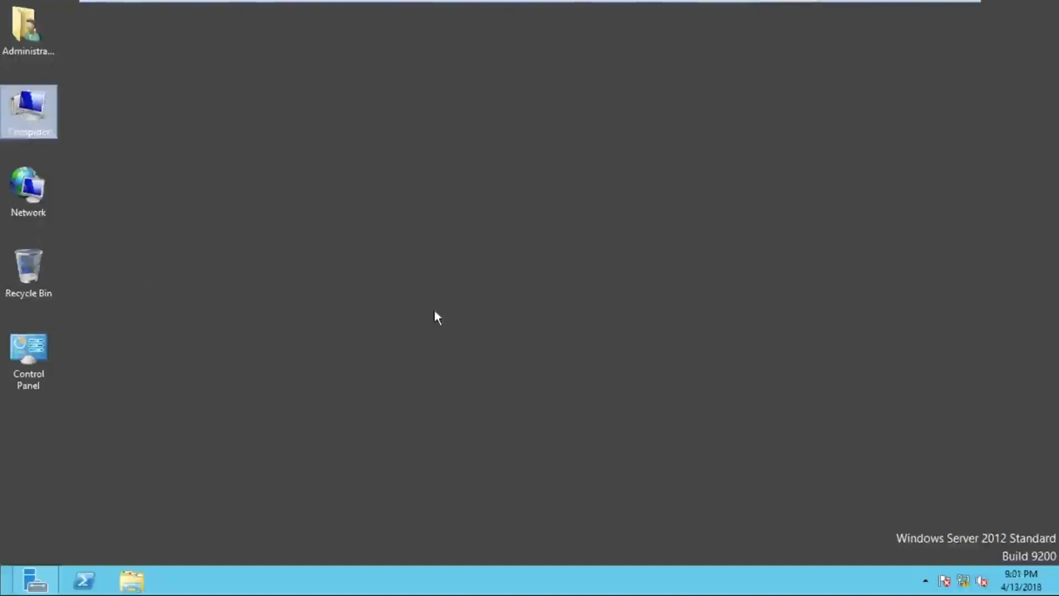
left_click(570, 209)
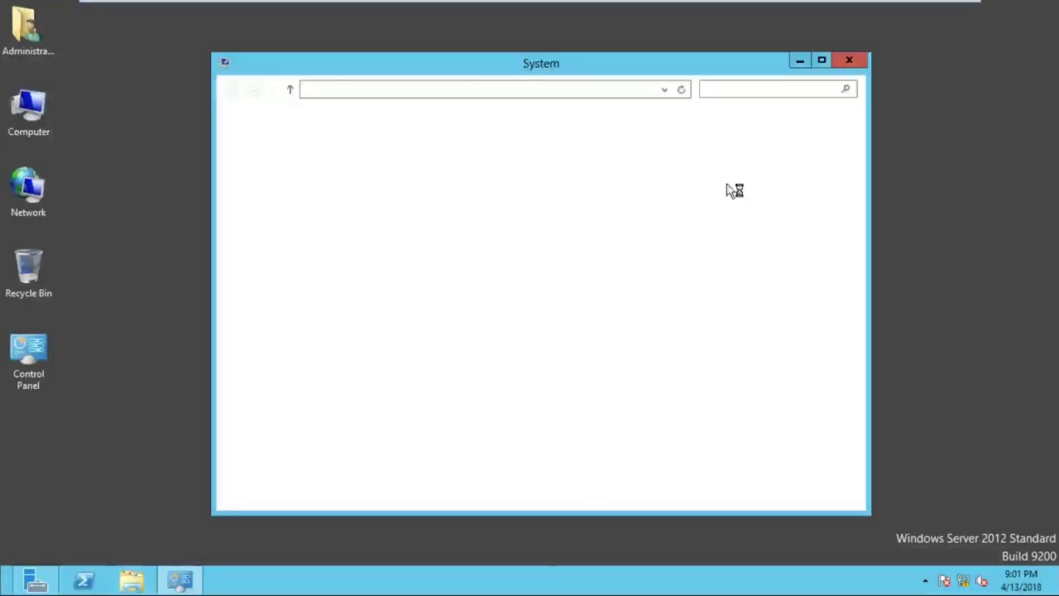
left_click(720, 205)
left_click(531, 344)
left_click(542, 413)
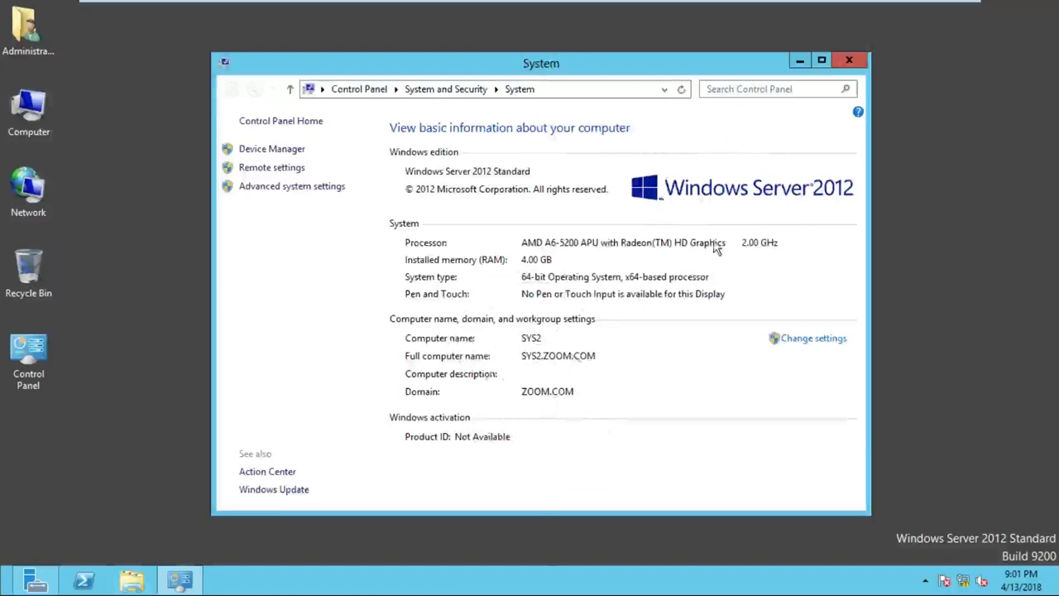
left_click(848, 60)
Start the Add Roles and Features Wizard on SYS2, keeping role-based installation and destination server SYS2.ZOOM.COM, and proceed to the features.
left_click(32, 579)
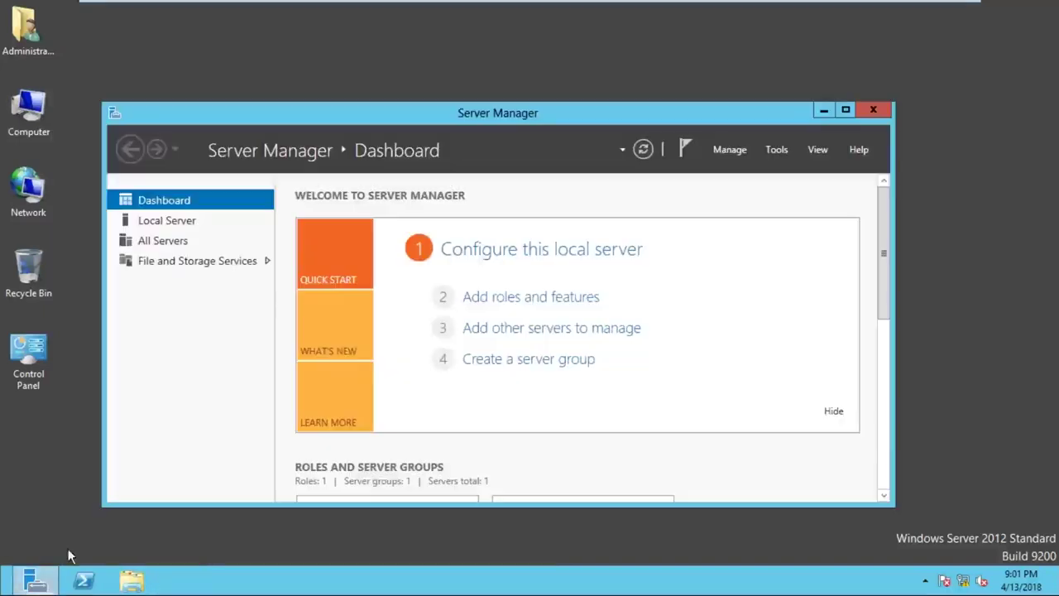
left_click(508, 301)
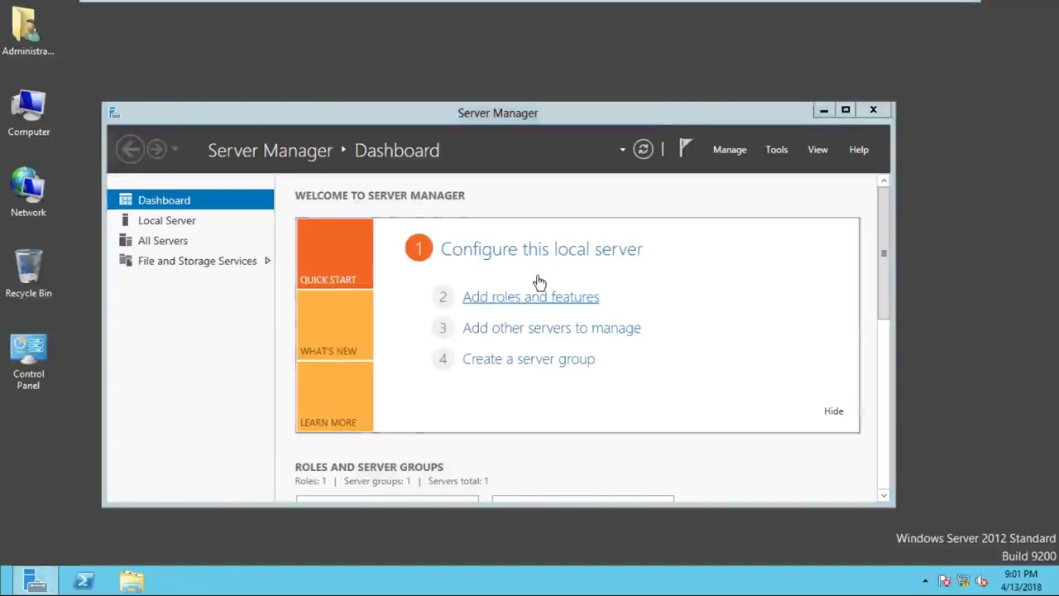
left_click(460, 459)
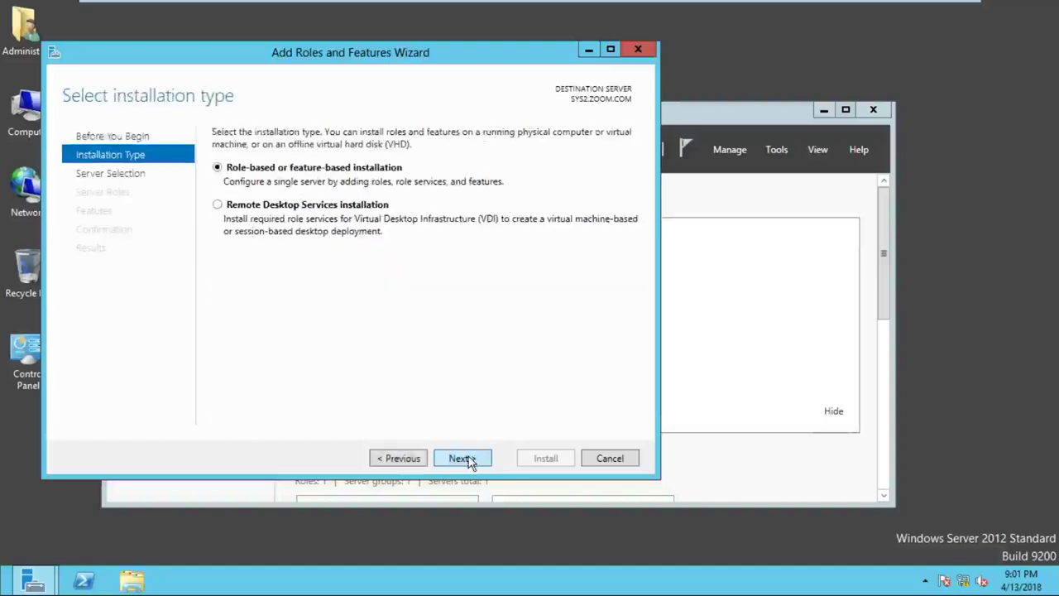
left_click(463, 459)
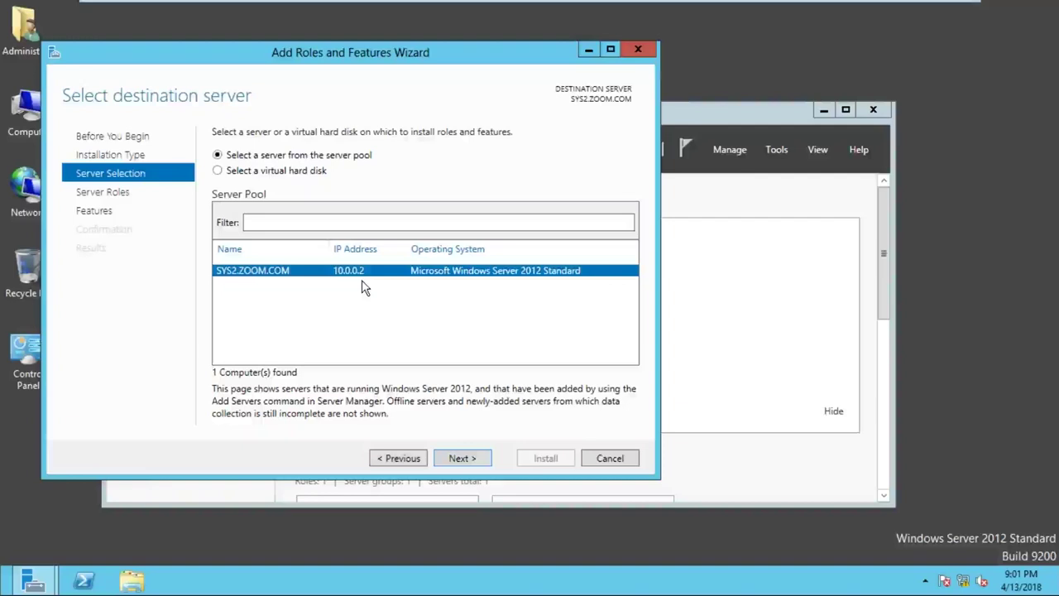
left_click(457, 460)
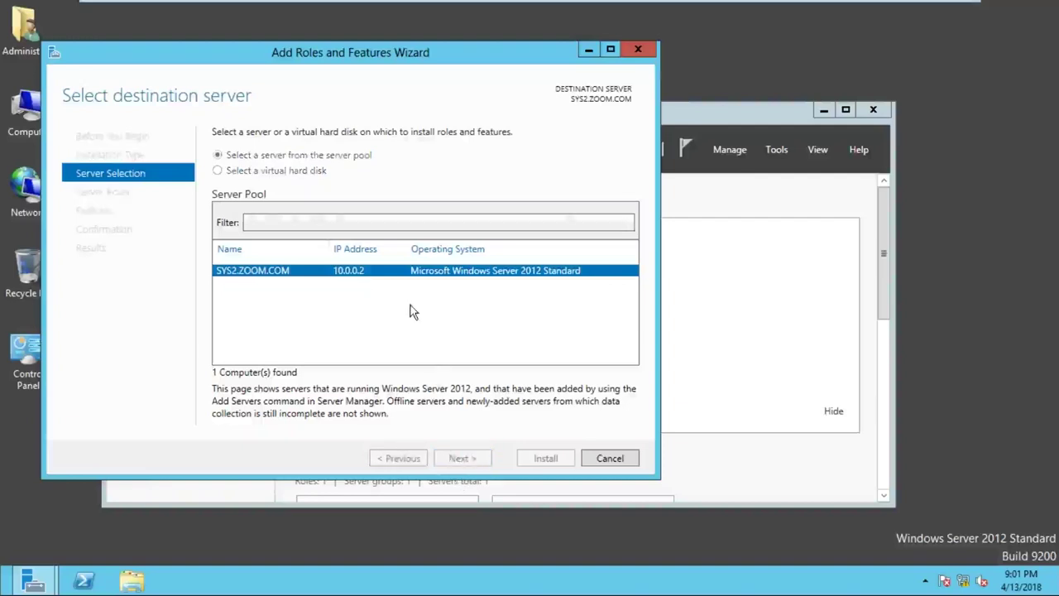
left_click(457, 460)
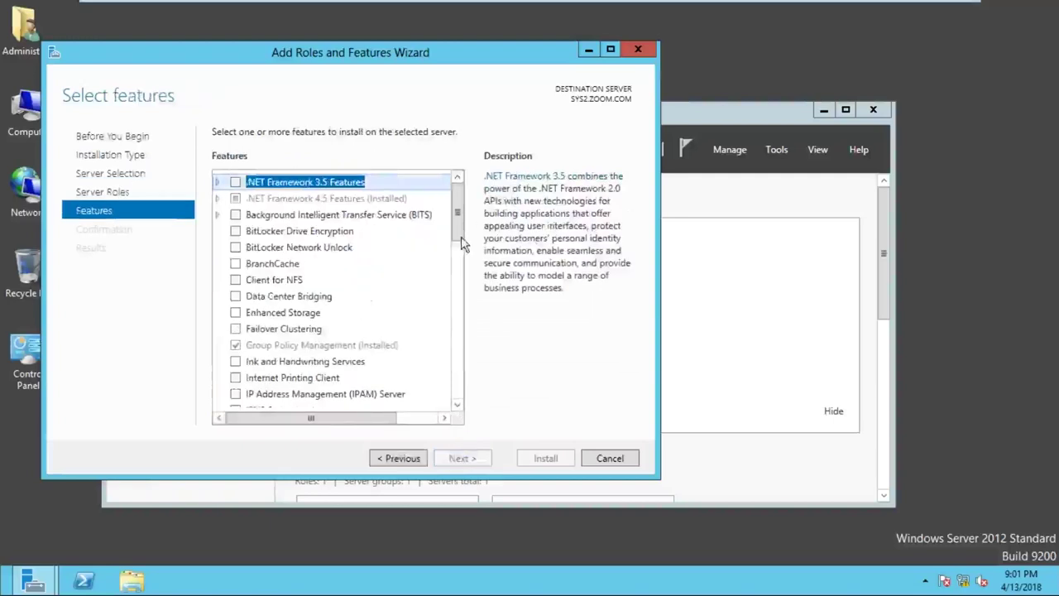
Select the Network Load Balancing feature on SYS2 and add its required Network Load Balancing Tools, including management tools.
left_click_drag(459, 215, 463, 258)
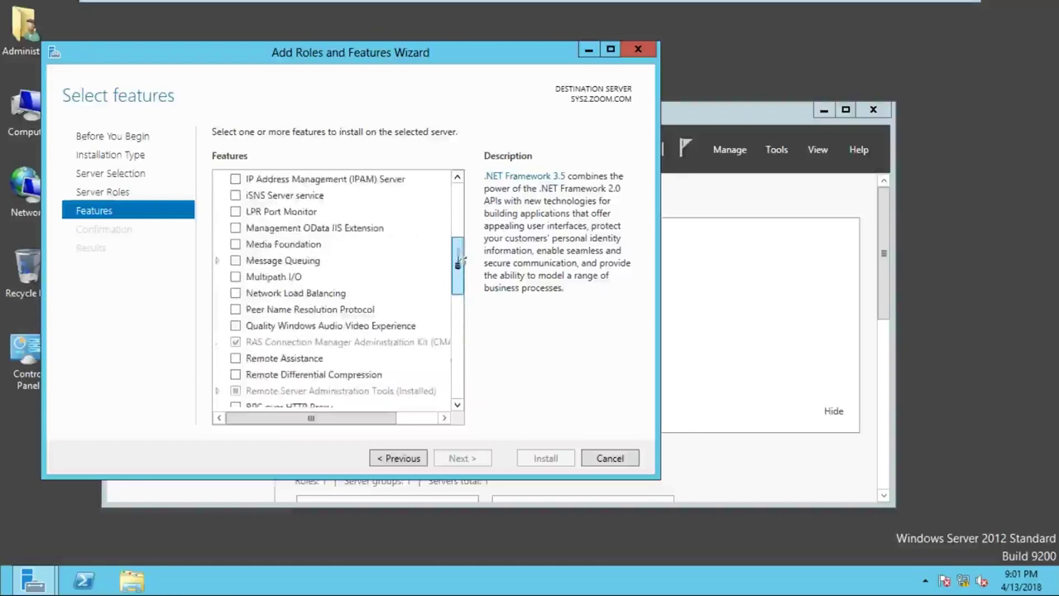
left_click(310, 299)
left_click(245, 296)
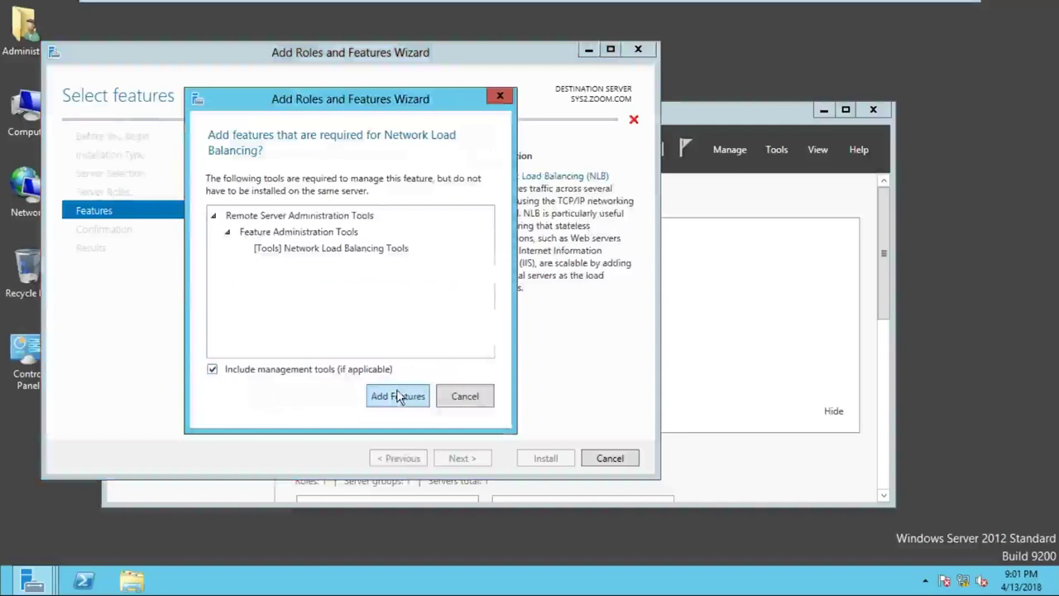
left_click(399, 397)
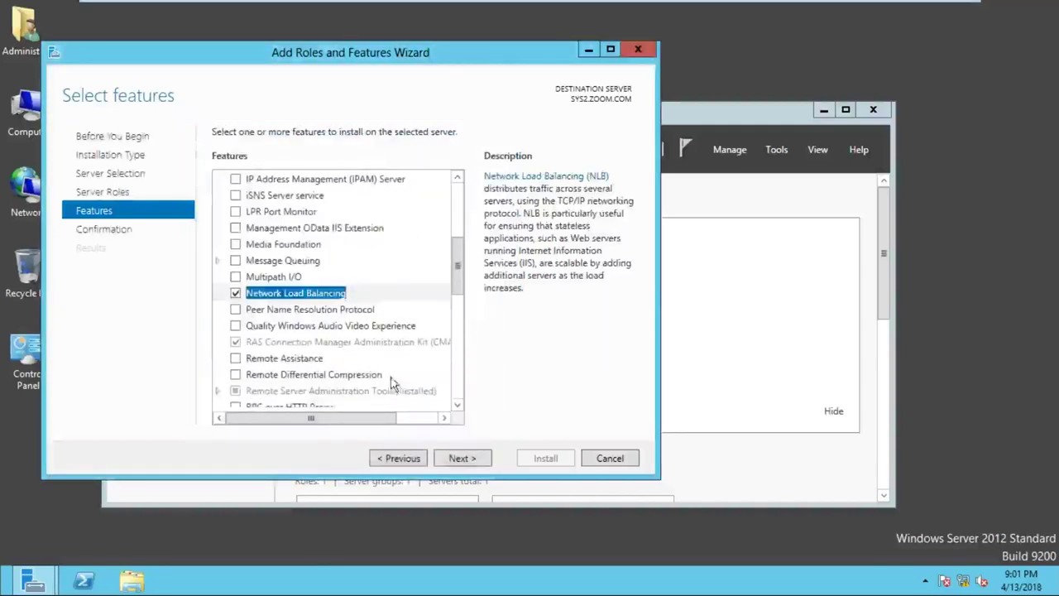
Install the Network Load Balancing feature on SYS2.ZOOM.COM and close the wizard once the installation finishes.
left_click(462, 458)
left_click(528, 460)
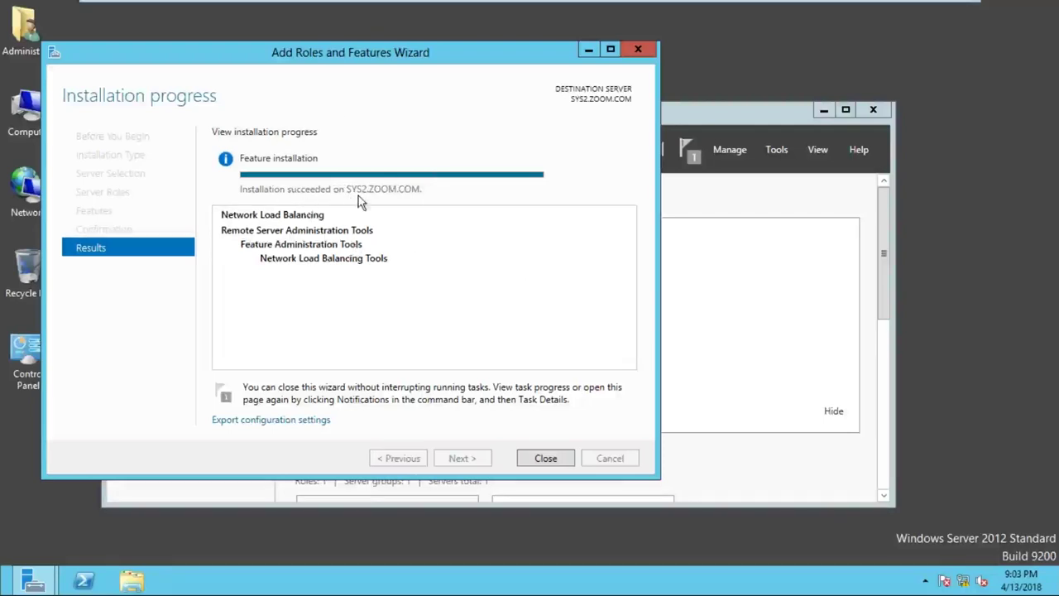
left_click(549, 461)
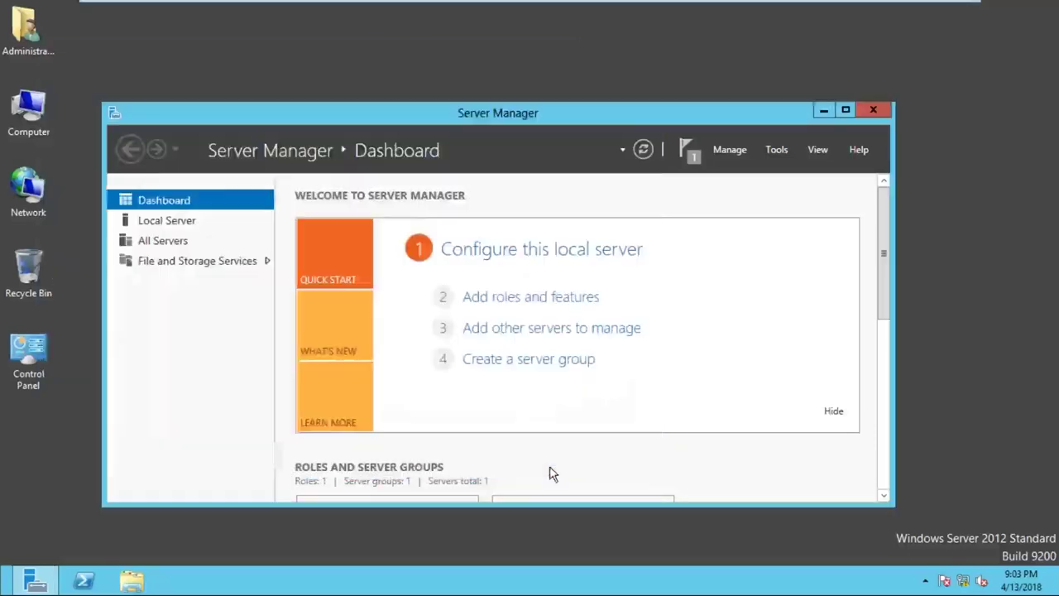
Minimize Server Manager on SYS2, look for Network Load Balancing Manager on the Start screen, and return to the desktop.
left_click(824, 110)
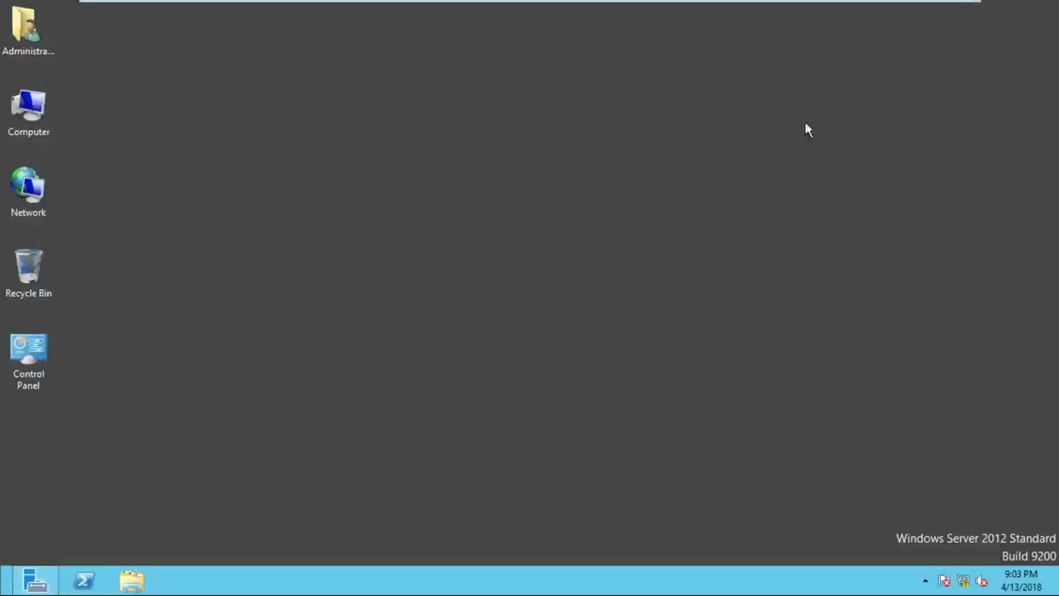
key("super")
left_click(504, 296)
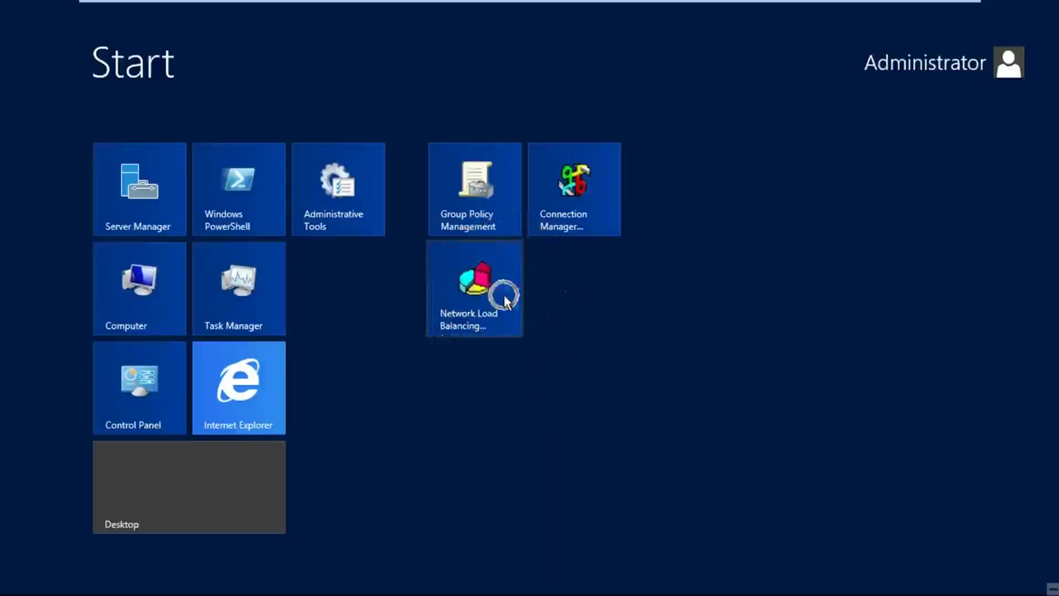
left_click(234, 452)
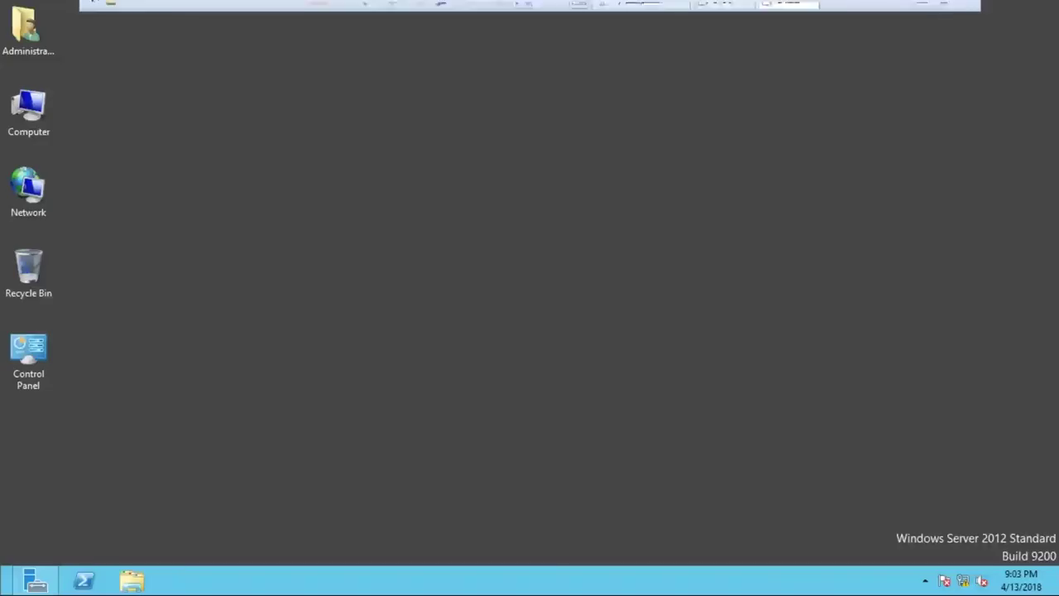
Switch back to the SYS1 virtual machine and close the finished Add Roles and Features Wizard and Server Manager.
left_click(717, 5)
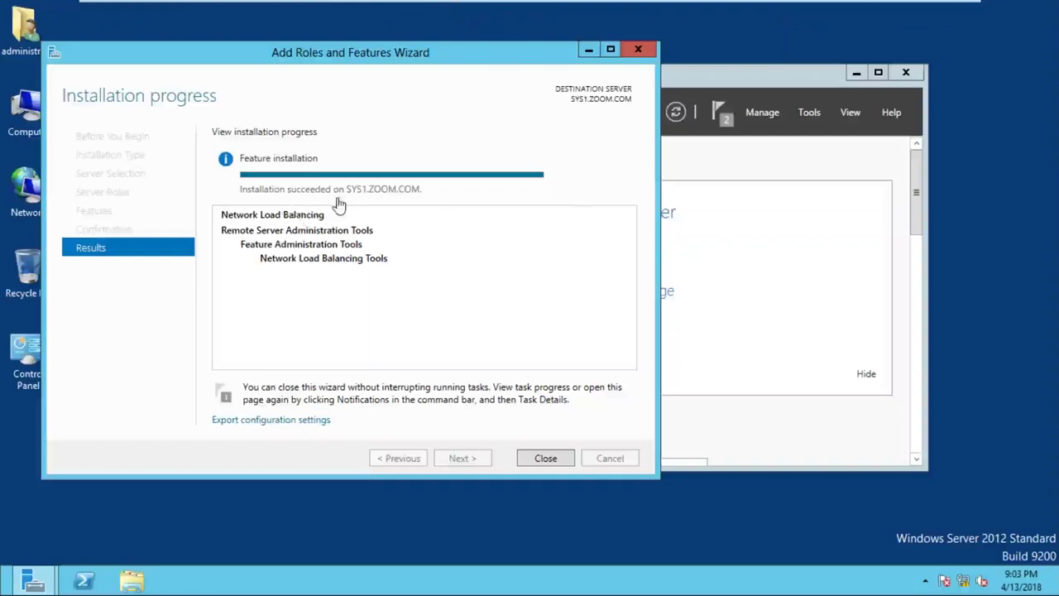
left_click(568, 466)
left_click(905, 72)
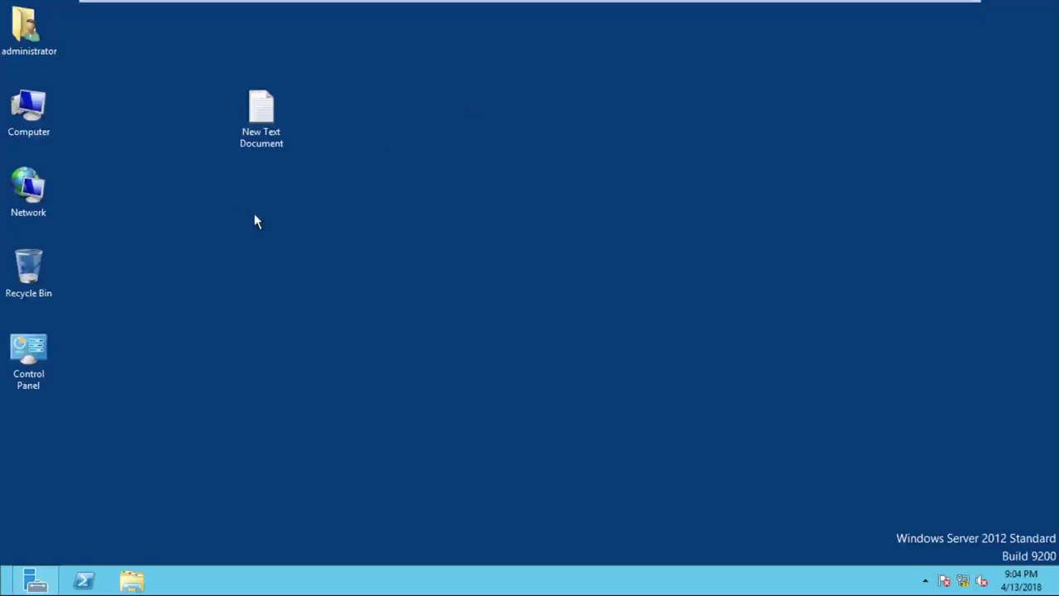
Launch Network Load Balancing Manager from the Start screen on SYS1 and move its window slightly higher on the desktop.
key("super")
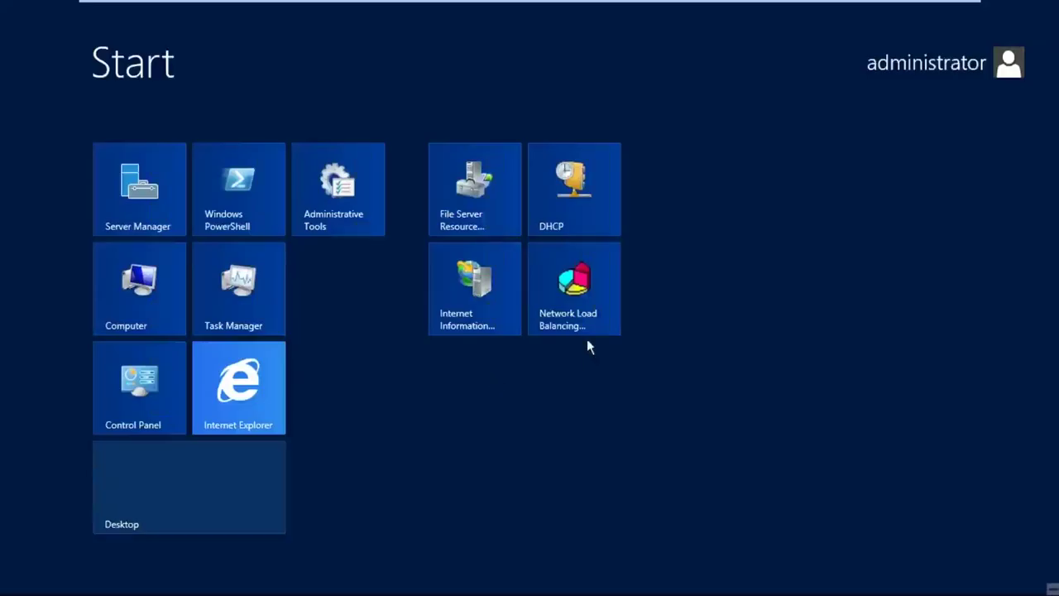
left_click(587, 321)
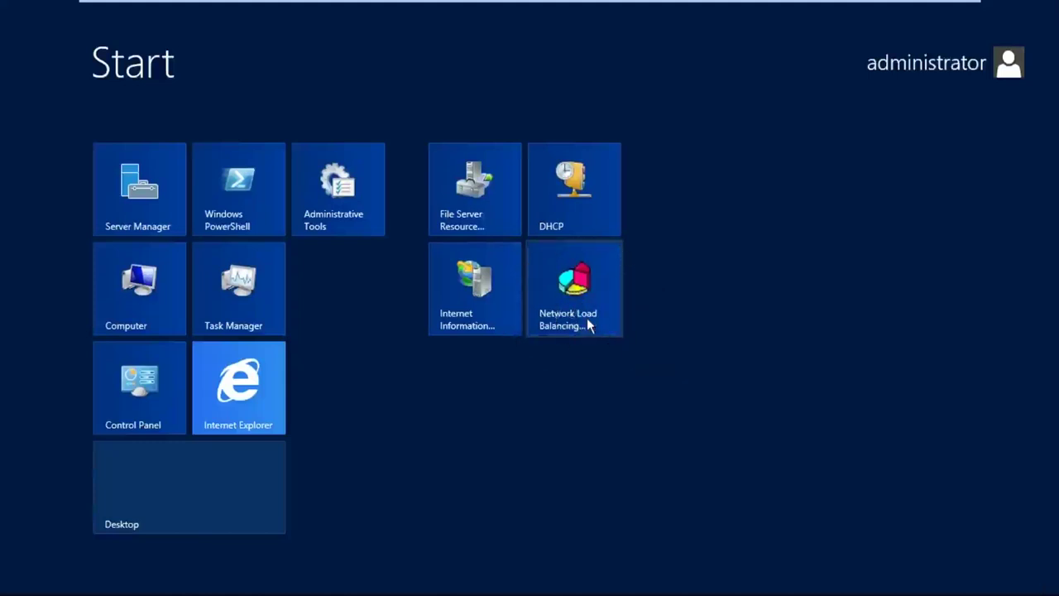
left_click(587, 321)
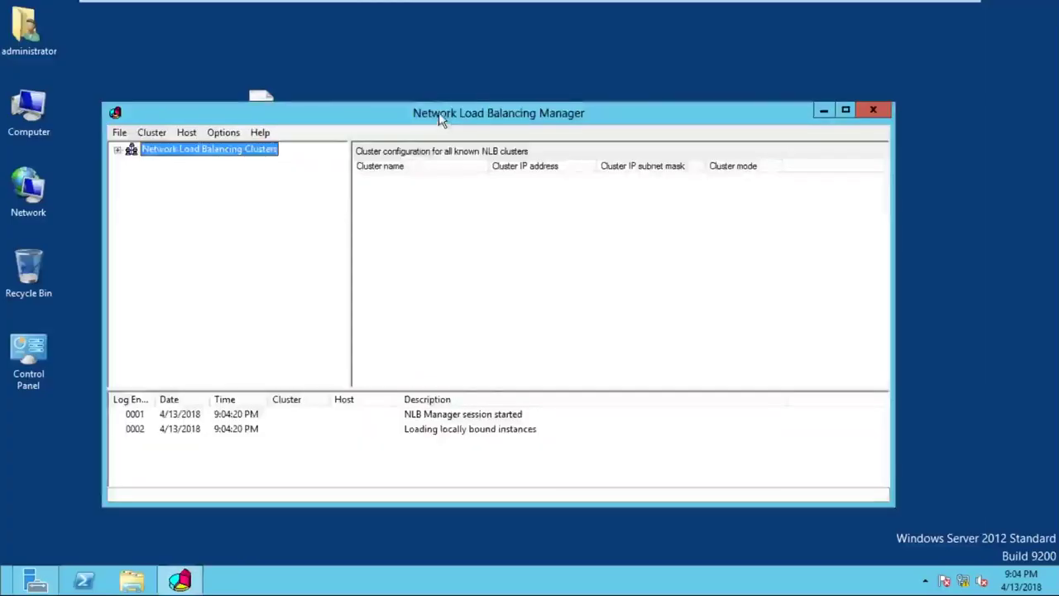
left_click_drag(439, 112, 440, 95)
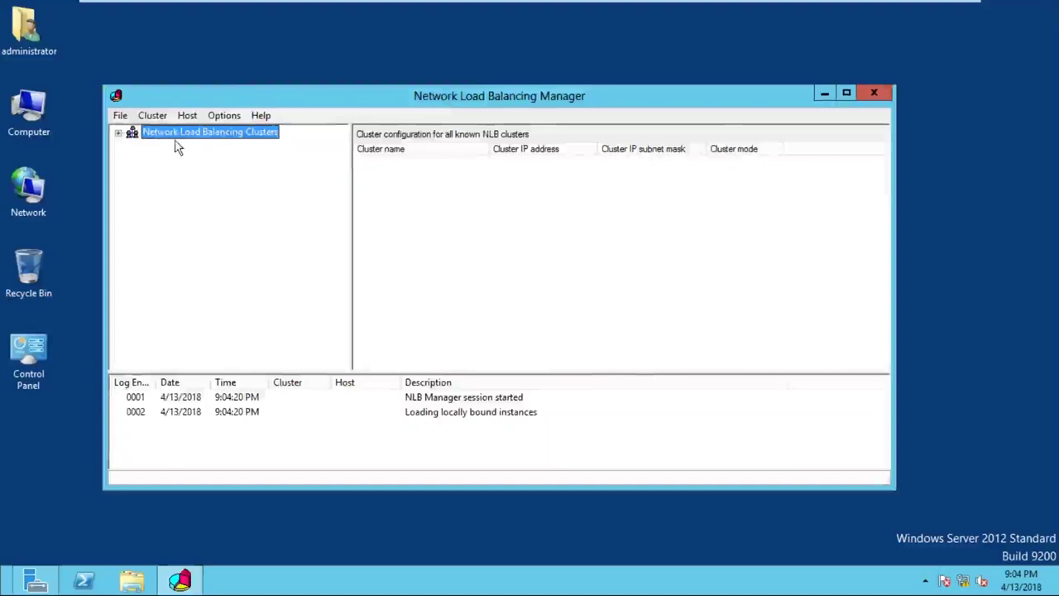
Start a new cluster under Network Load Balancing Clusters and connect to host SYS1.
left_click(259, 139)
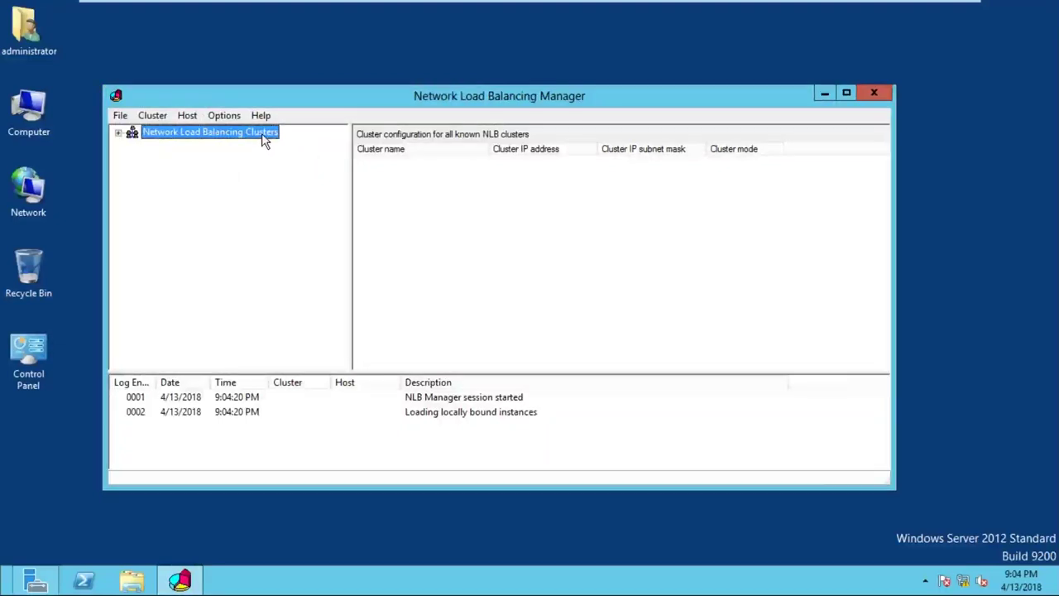
left_click(263, 141)
left_click(263, 141)
right_click(263, 141)
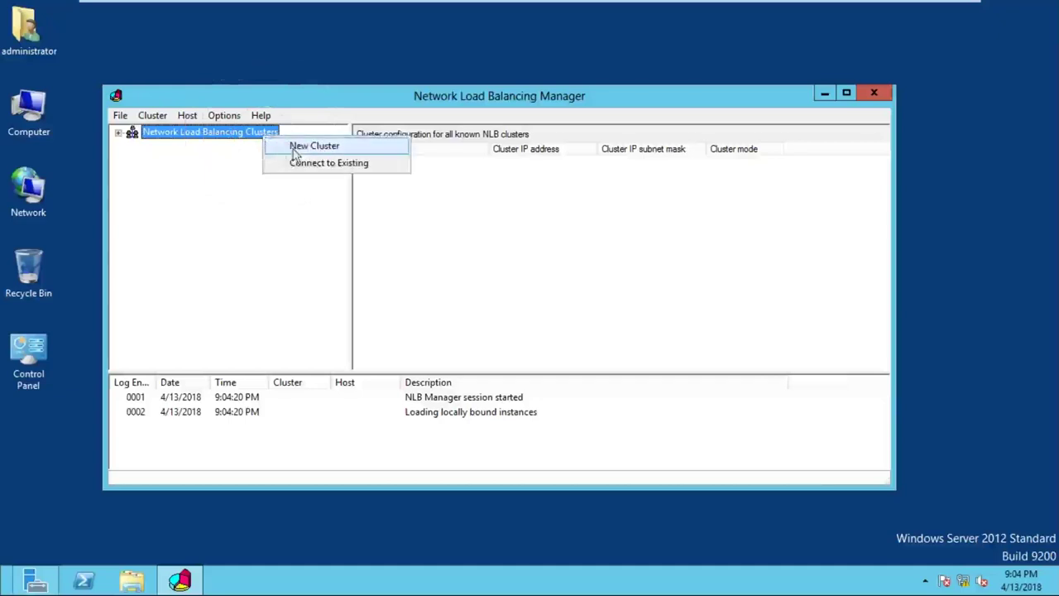
left_click(301, 154)
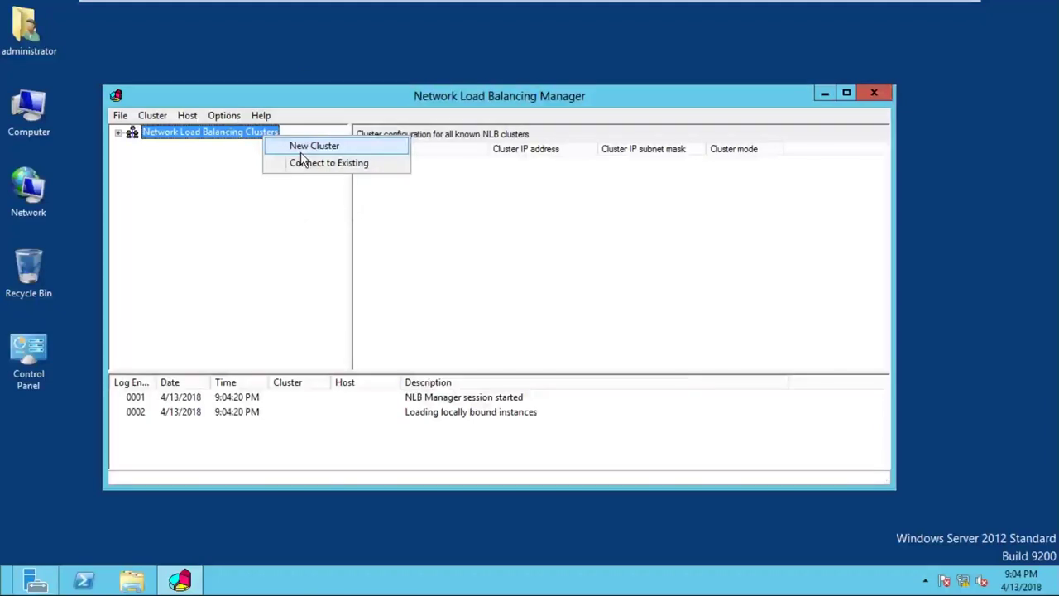
left_click(301, 152)
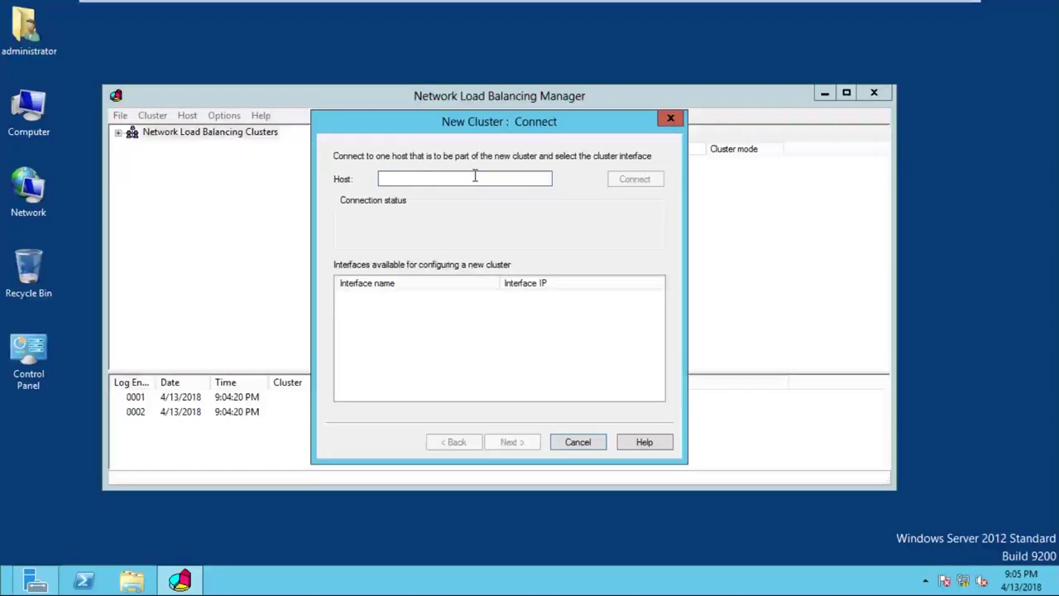
type("SYS1")
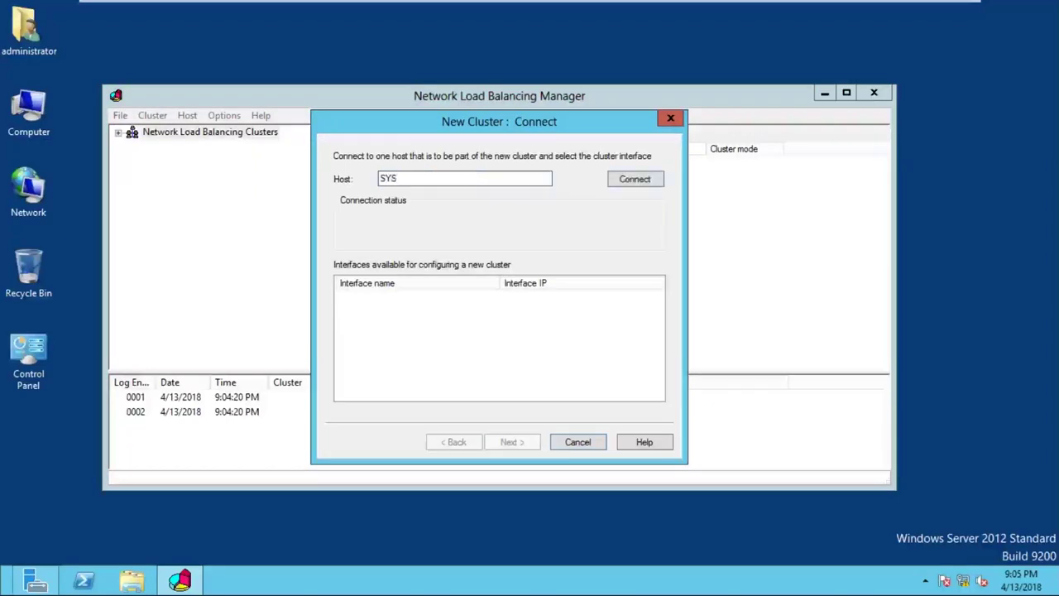
left_click(635, 180)
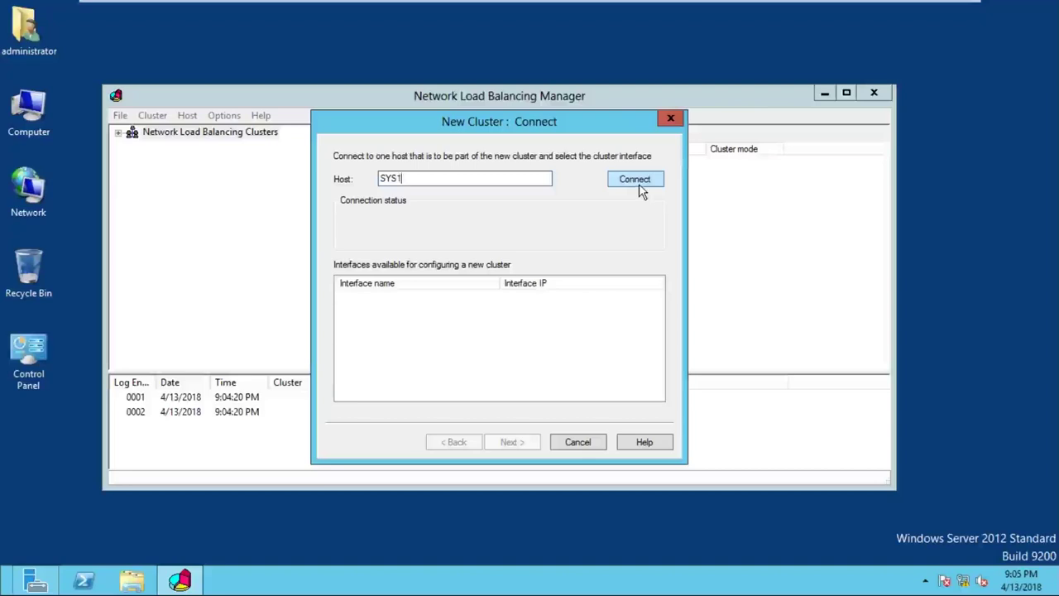
left_click(363, 303)
left_click(621, 186)
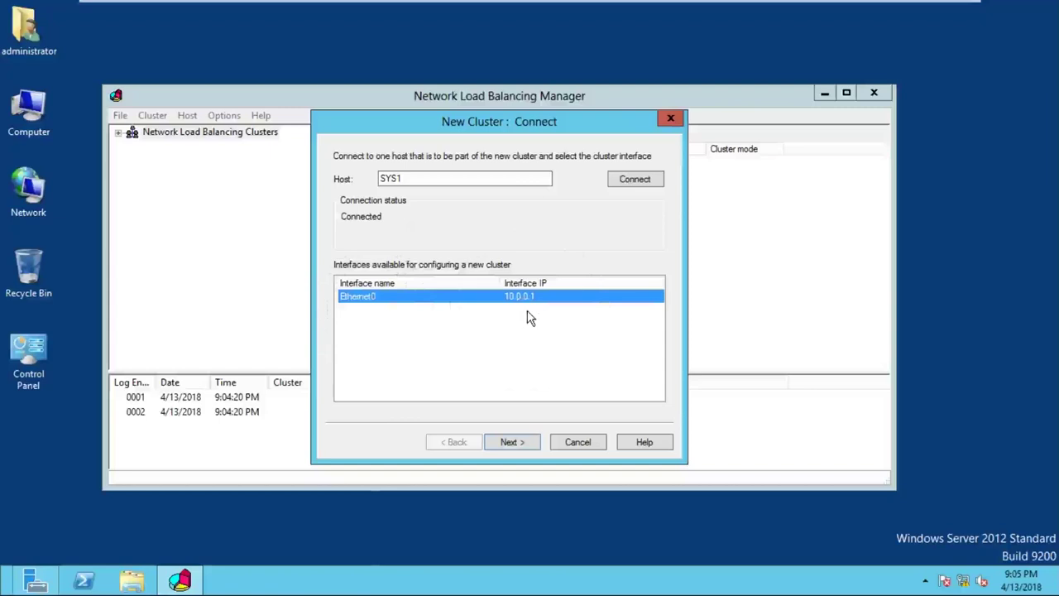
Use the Ethernet0 interface (10.0.0.1), accept host priority 1 with default state Started, and proceed to the cluster IP addresses.
left_click(536, 449)
left_click(536, 448)
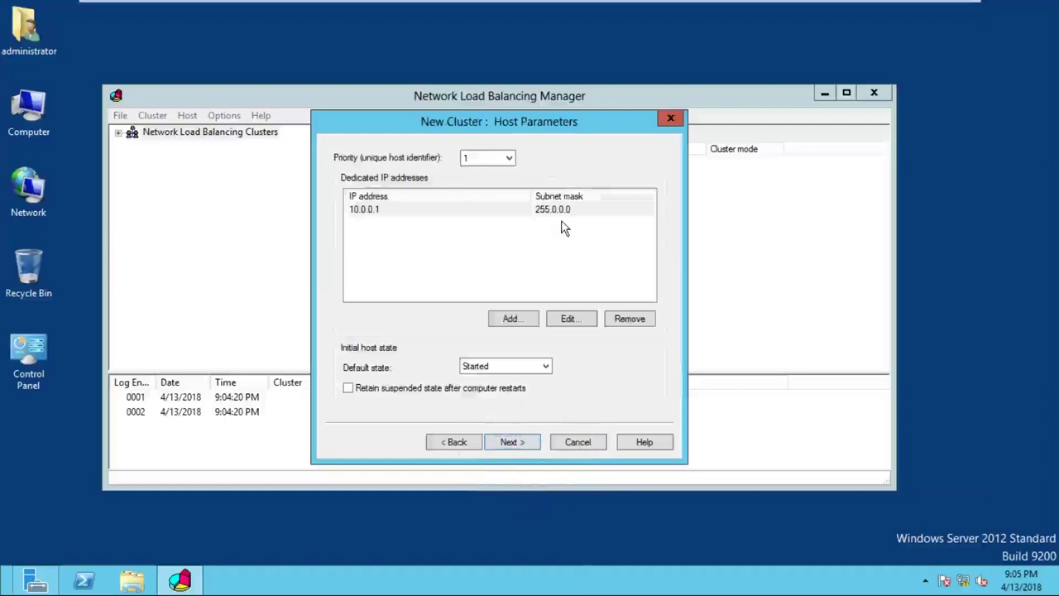
left_click(514, 444)
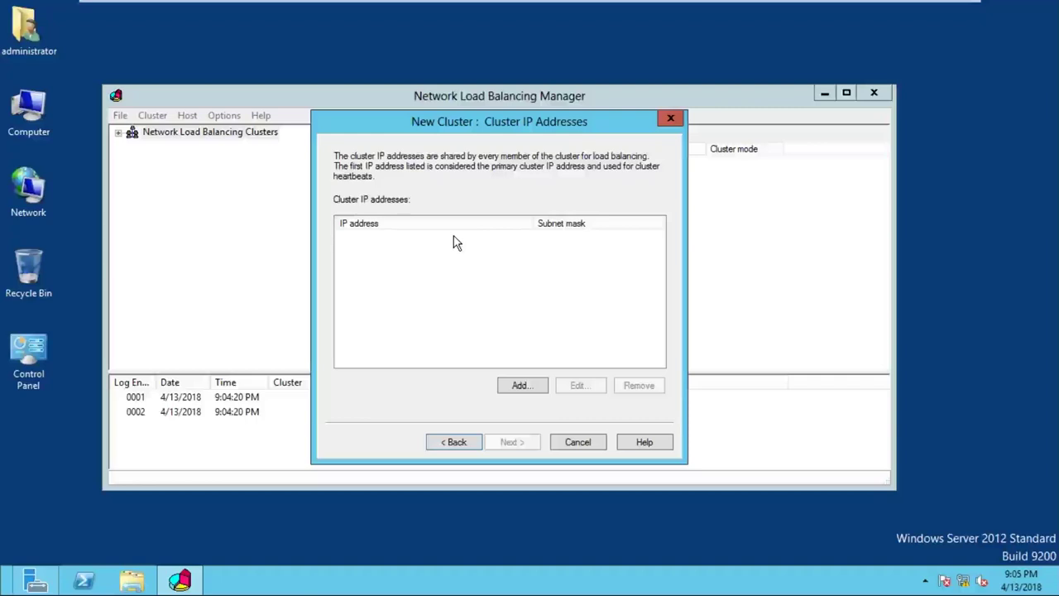
Add 10.0.0.254 with subnet mask 255.0.0.0 as the cluster IP address.
left_click(521, 385)
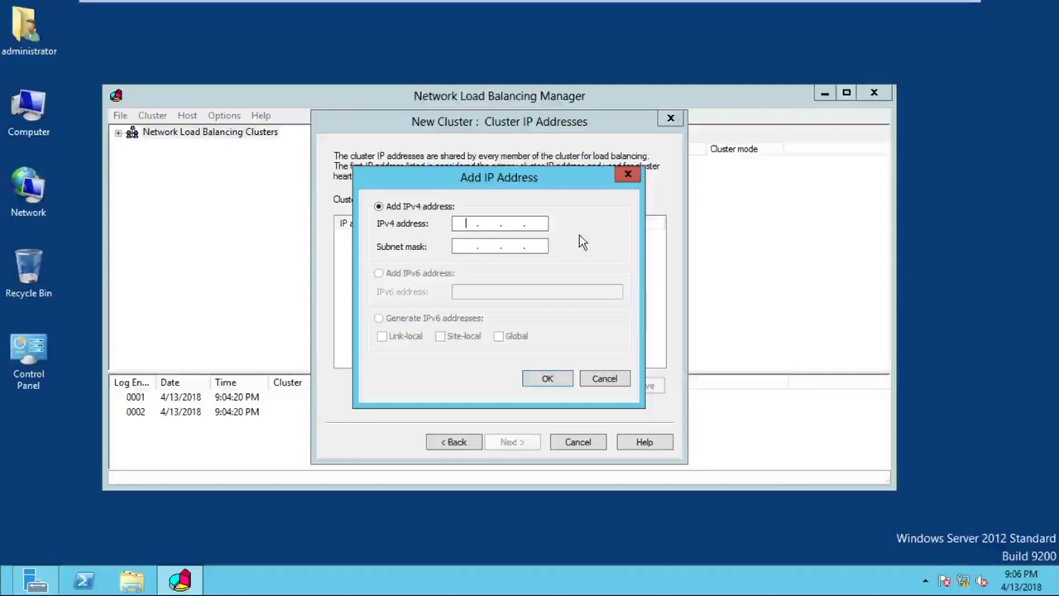
key("Right")
key("Right")
key("Right")
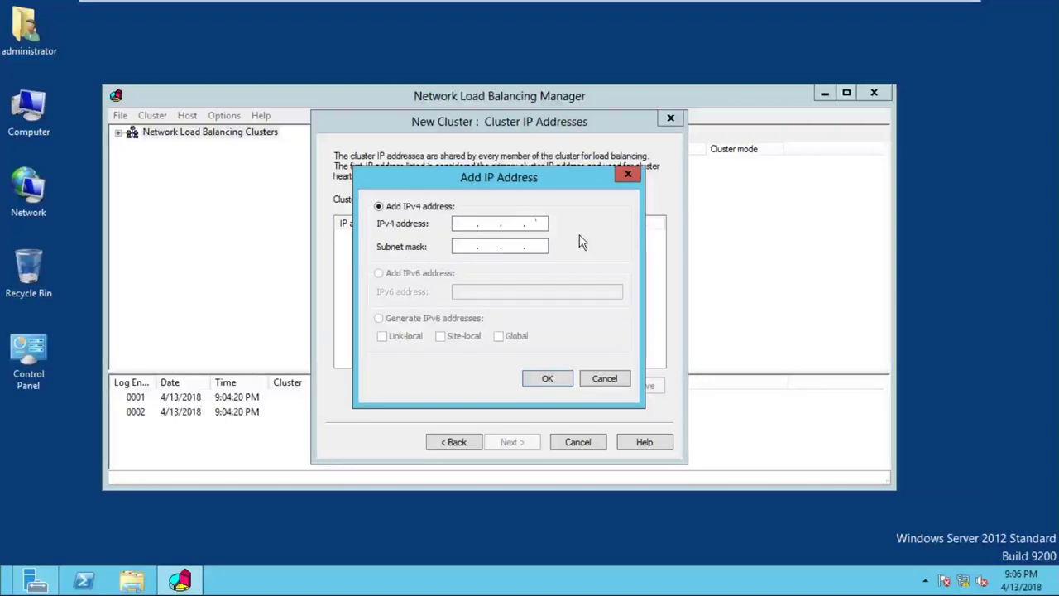
key("Left")
key("Left")
type("10 . 0 . 0 . 254")
key("Tab")
key("Right")
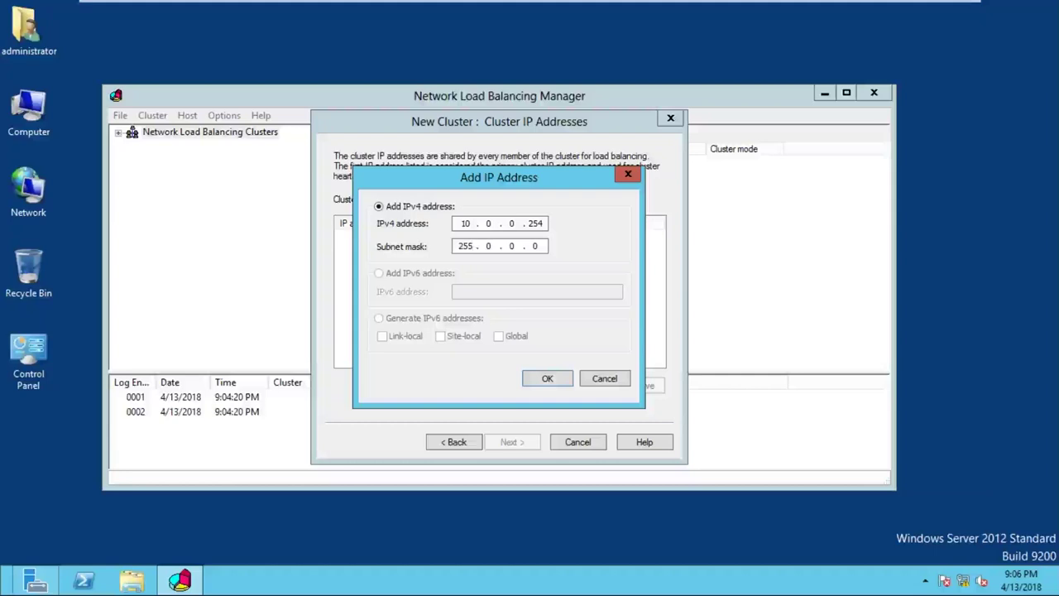
left_click(549, 381)
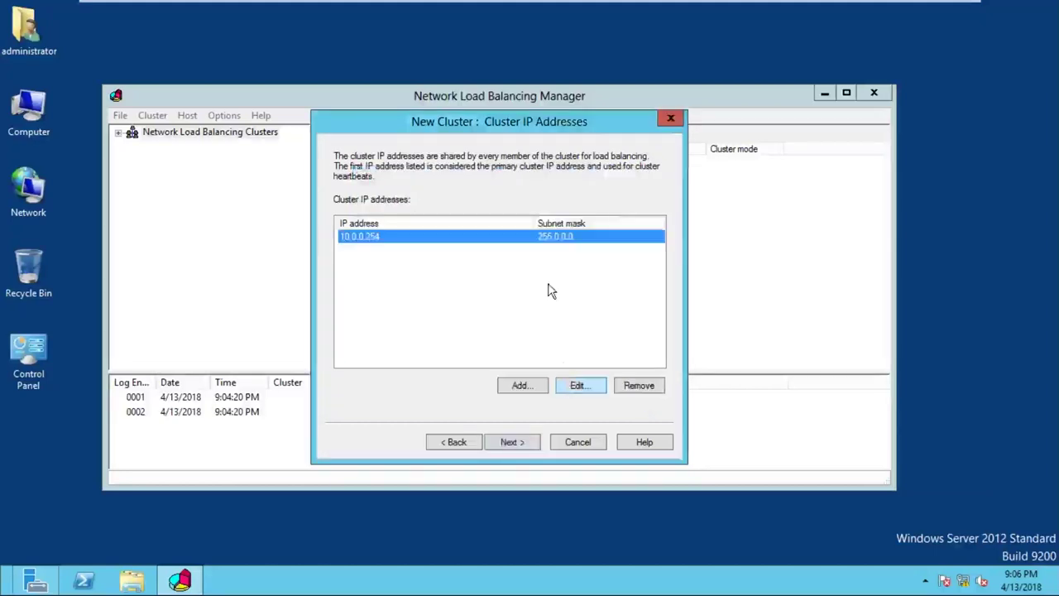
Keep the Unicast operation mode and the default port rule for all ports, and finish creating the cluster.
left_click(518, 447)
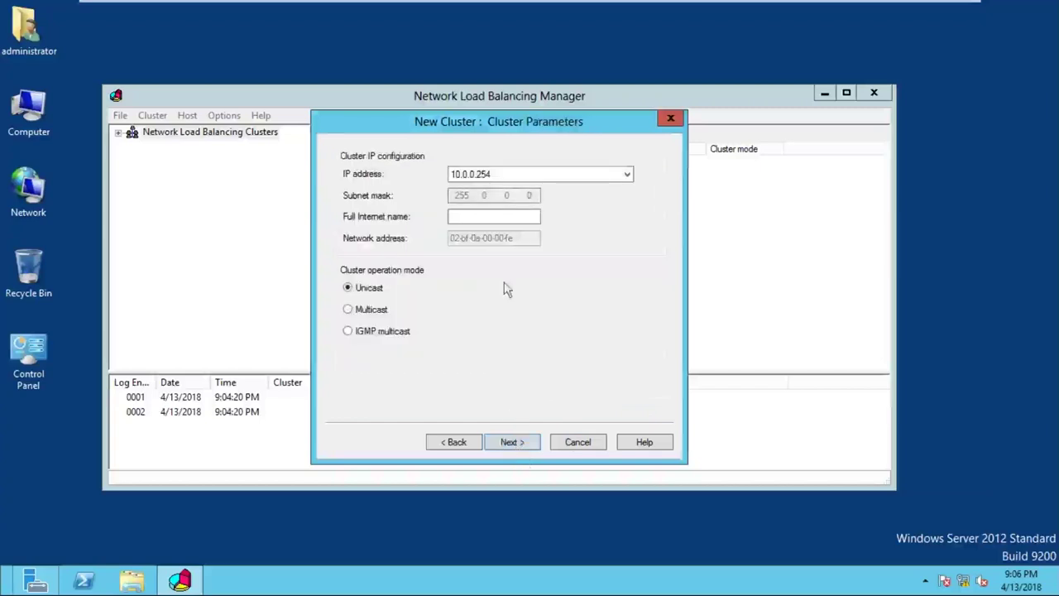
left_click(523, 446)
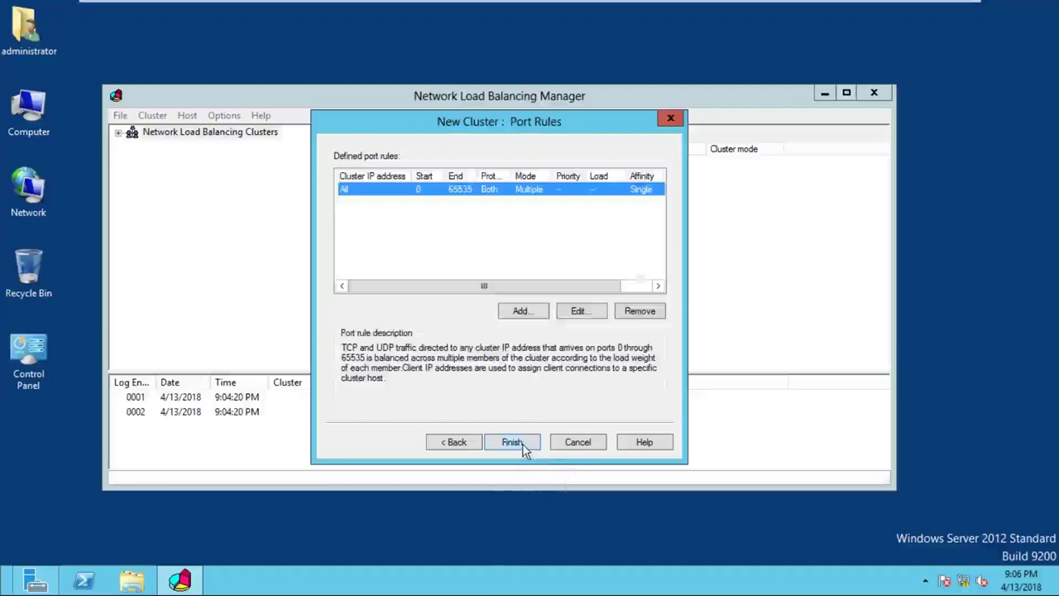
left_click(512, 443)
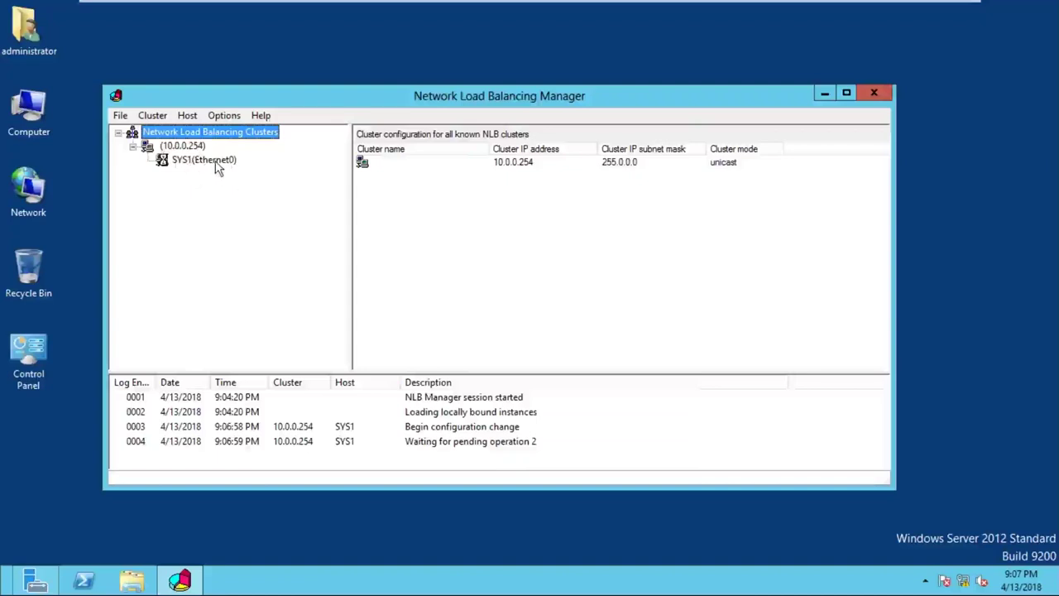
Start adding a host to the 10.0.0.254 cluster and connect to SYS2.
left_click(187, 147)
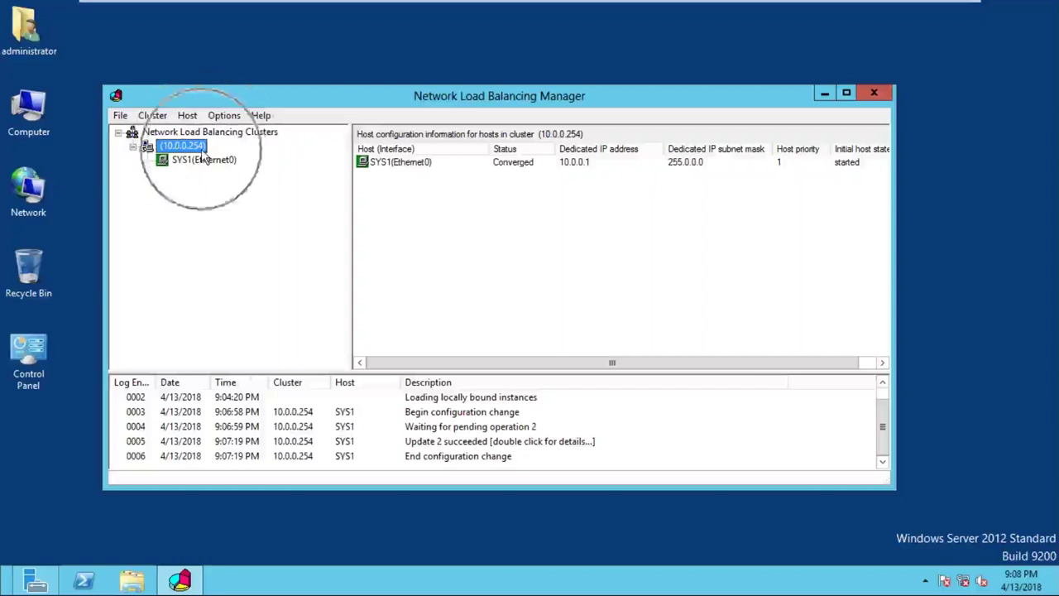
right_click(202, 148)
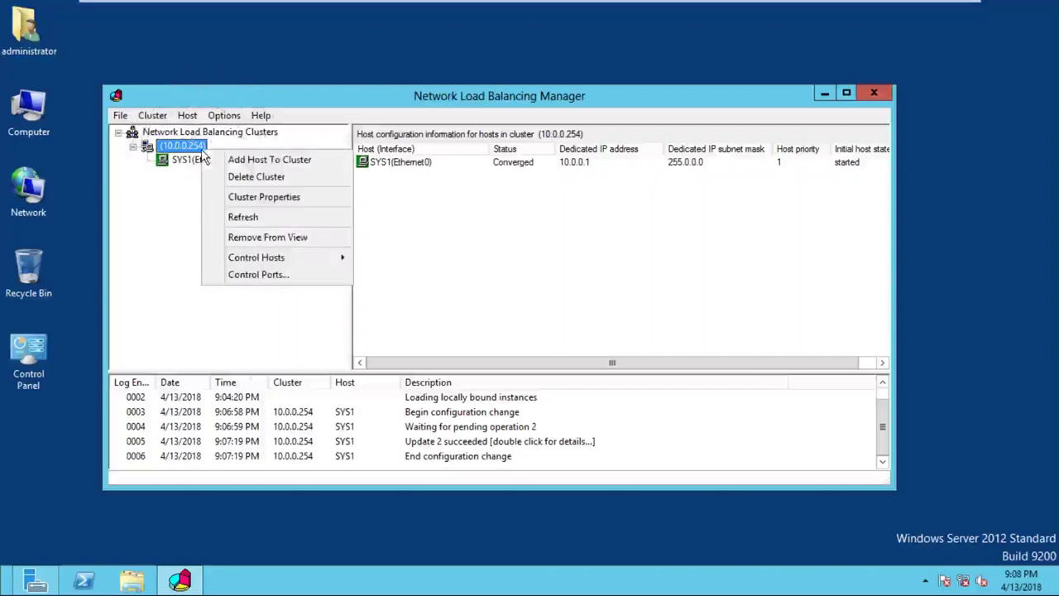
left_click(266, 162)
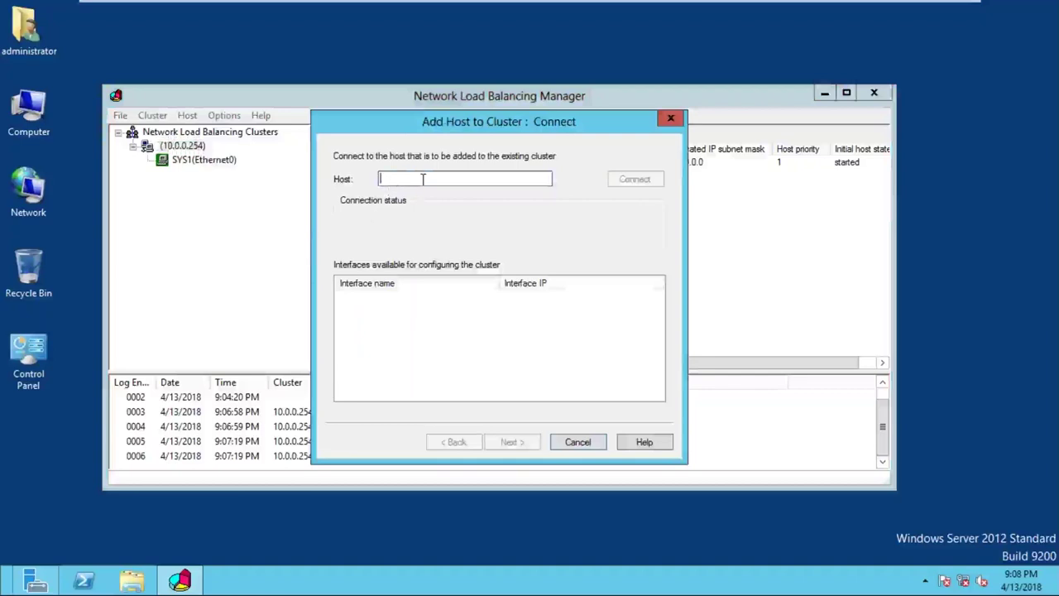
type("SYS2")
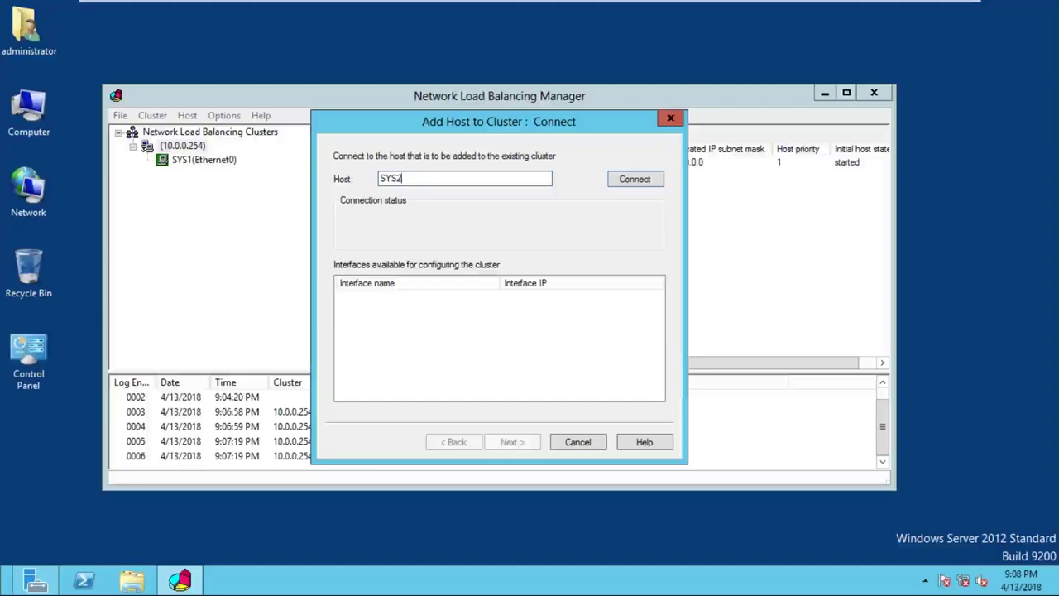
left_click(632, 193)
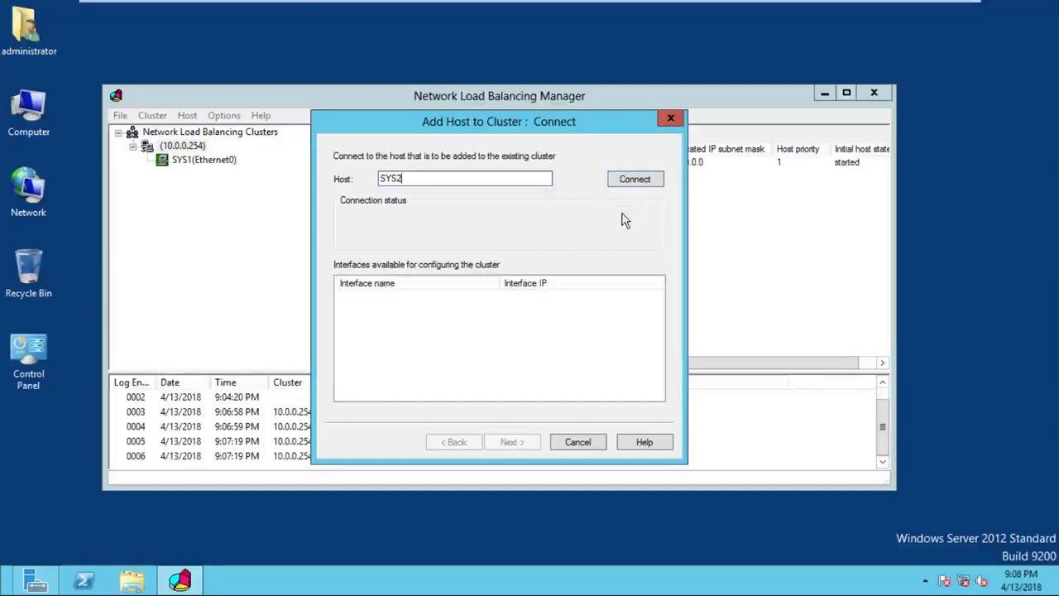
left_click(634, 187)
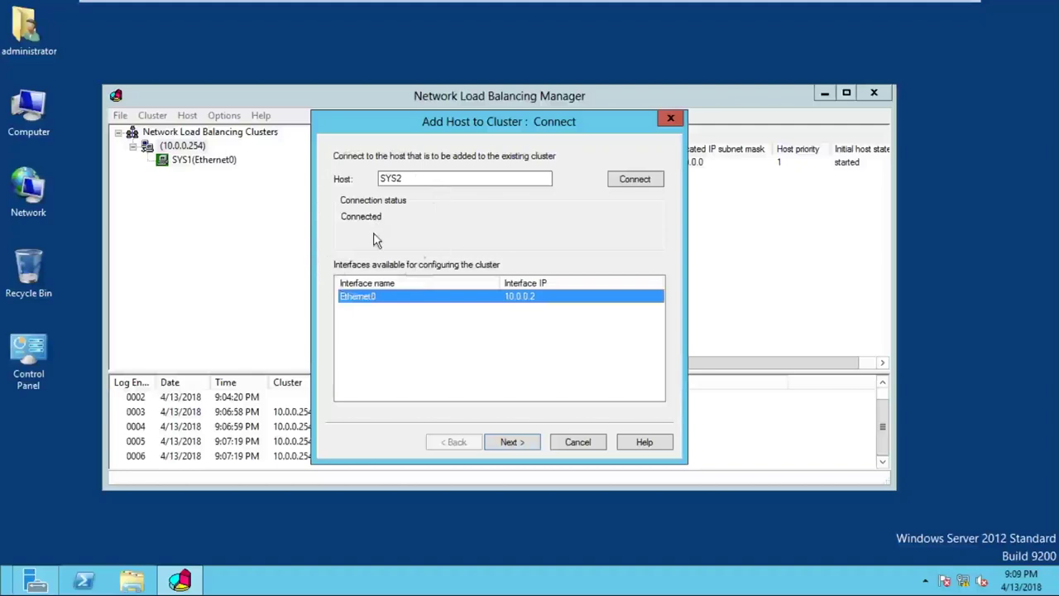
Try to add SYS2 through its Ethernet0 interface (10.0.0.2) with host priority 2, default state Started and the default port rule.
left_click(370, 308)
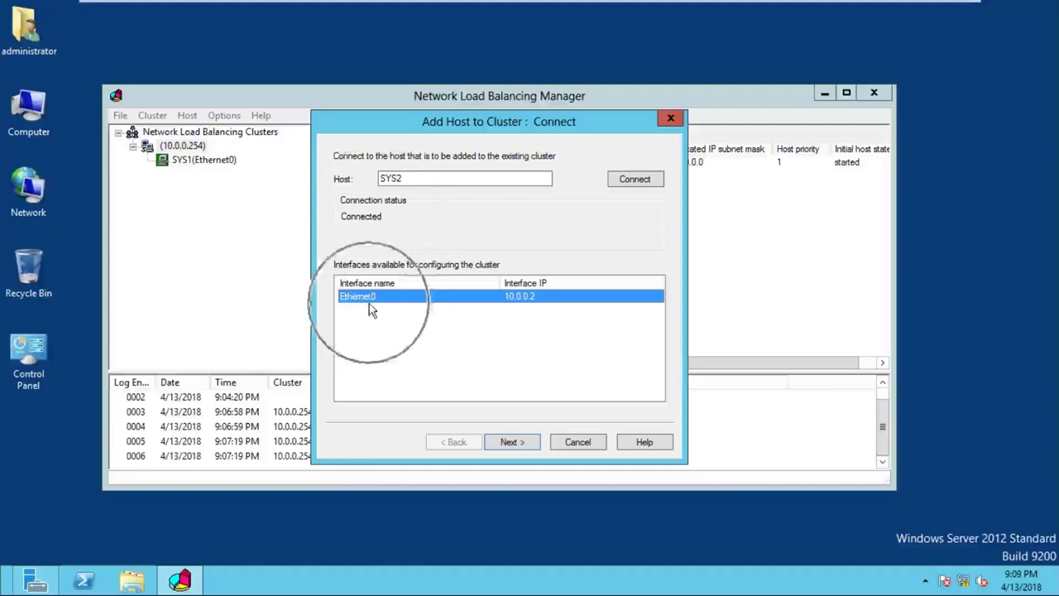
left_click(370, 307)
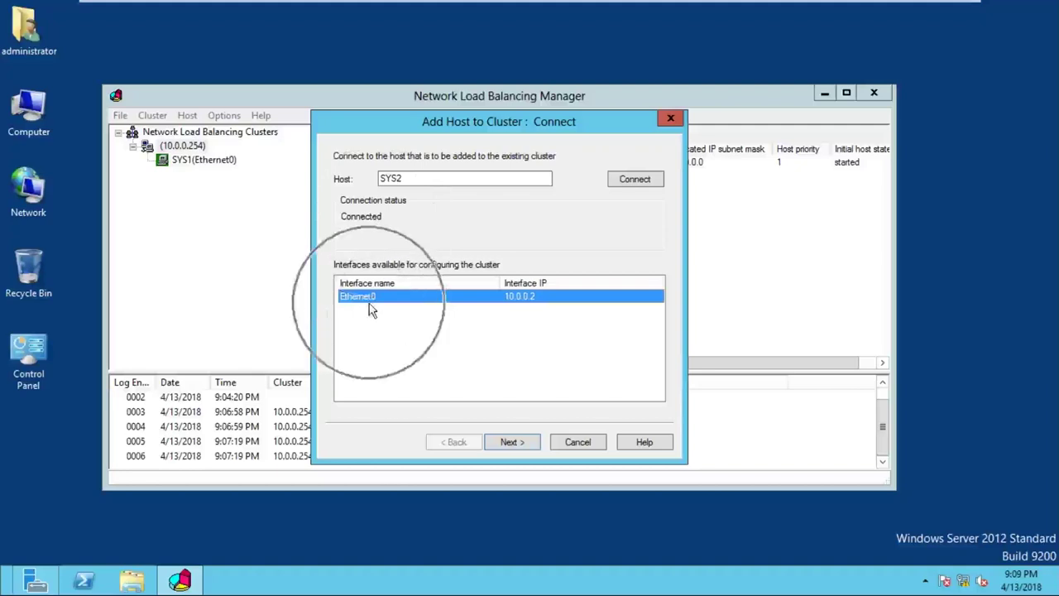
left_click(534, 310)
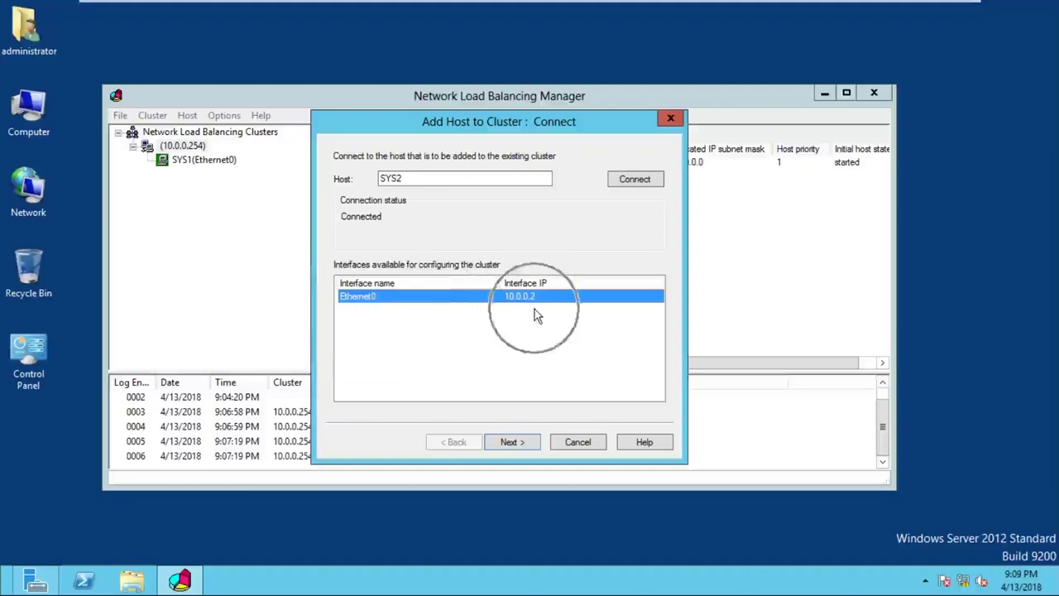
left_click(518, 445)
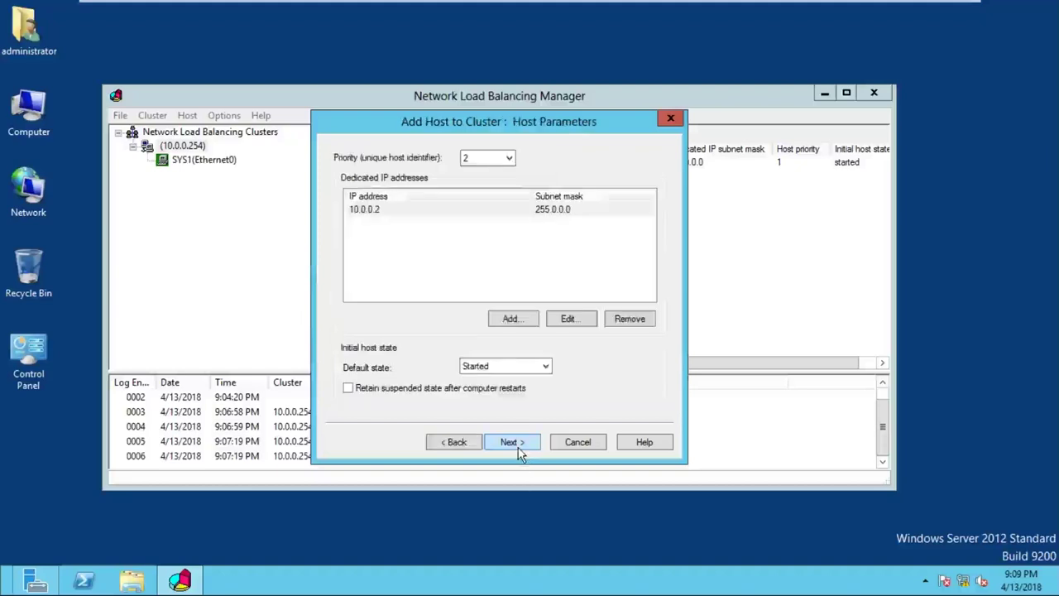
left_click(520, 448)
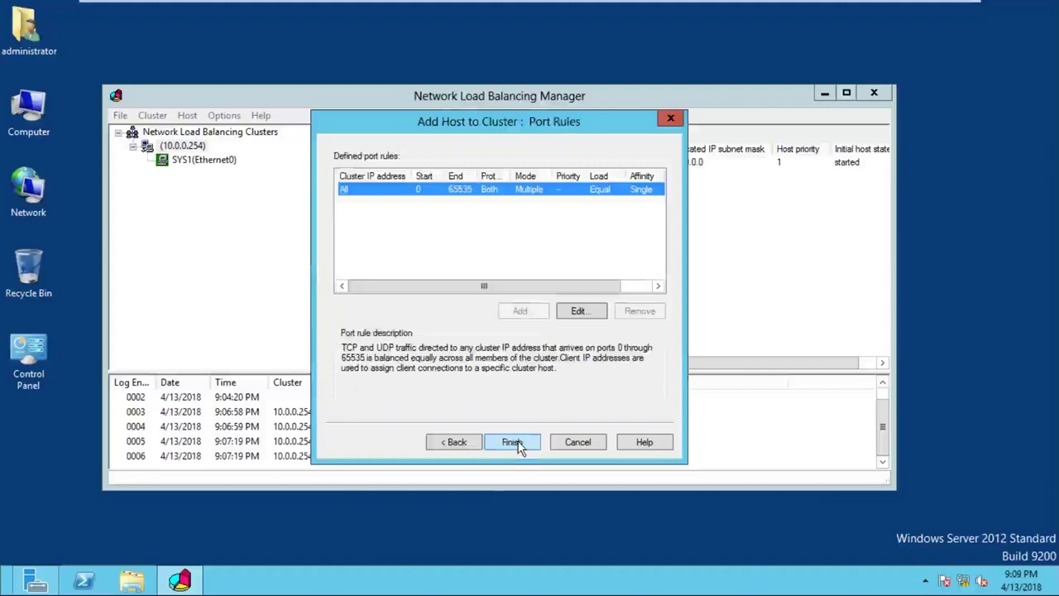
left_click(513, 442)
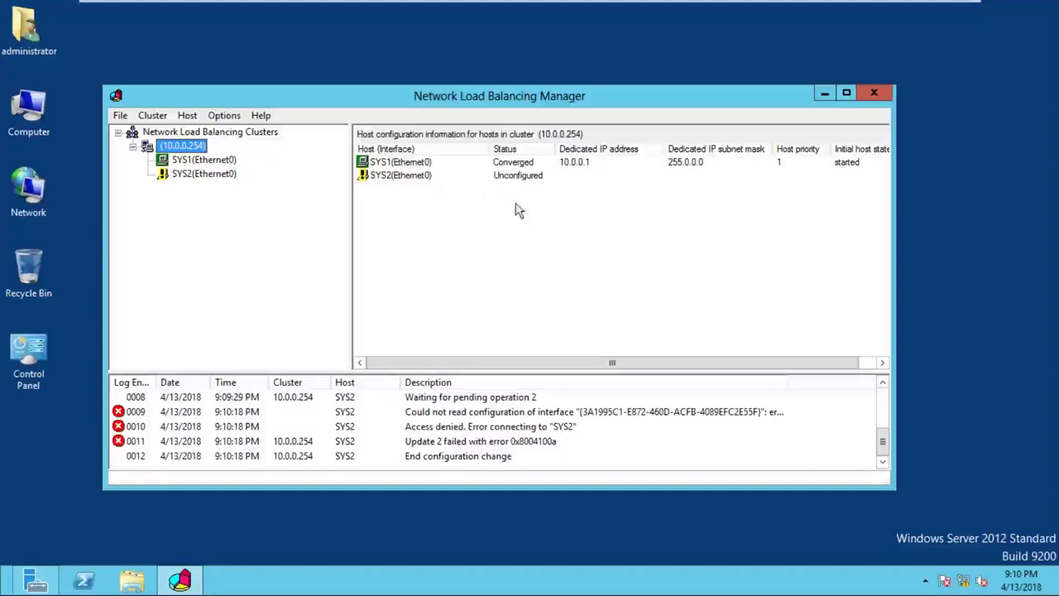
Close Network Load Balancing Manager and switch from the SYS1 virtual machine to the handwritten NLB diagram.
left_click(873, 96)
left_click(922, 17)
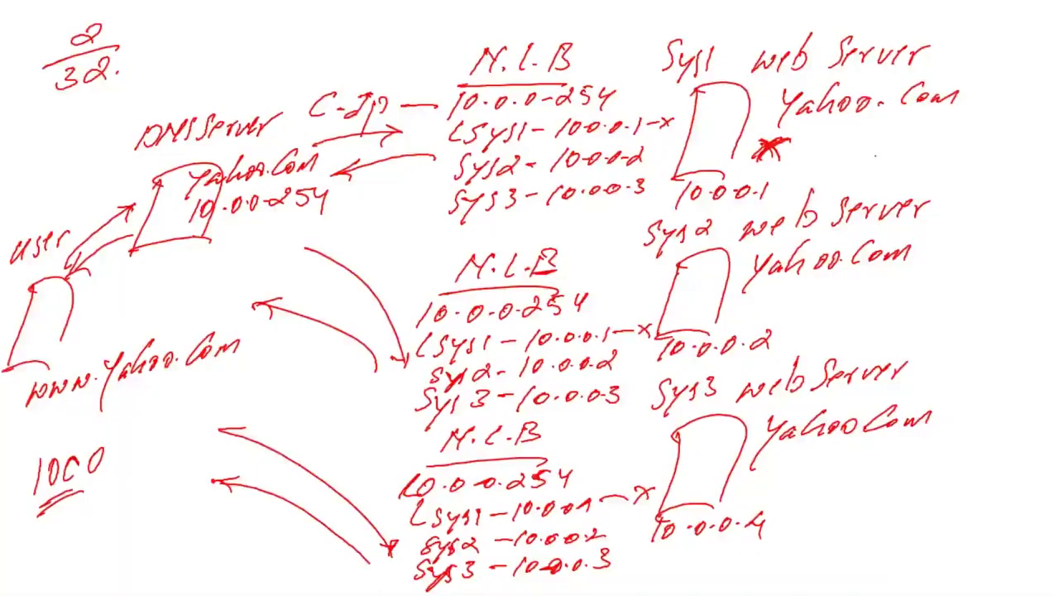